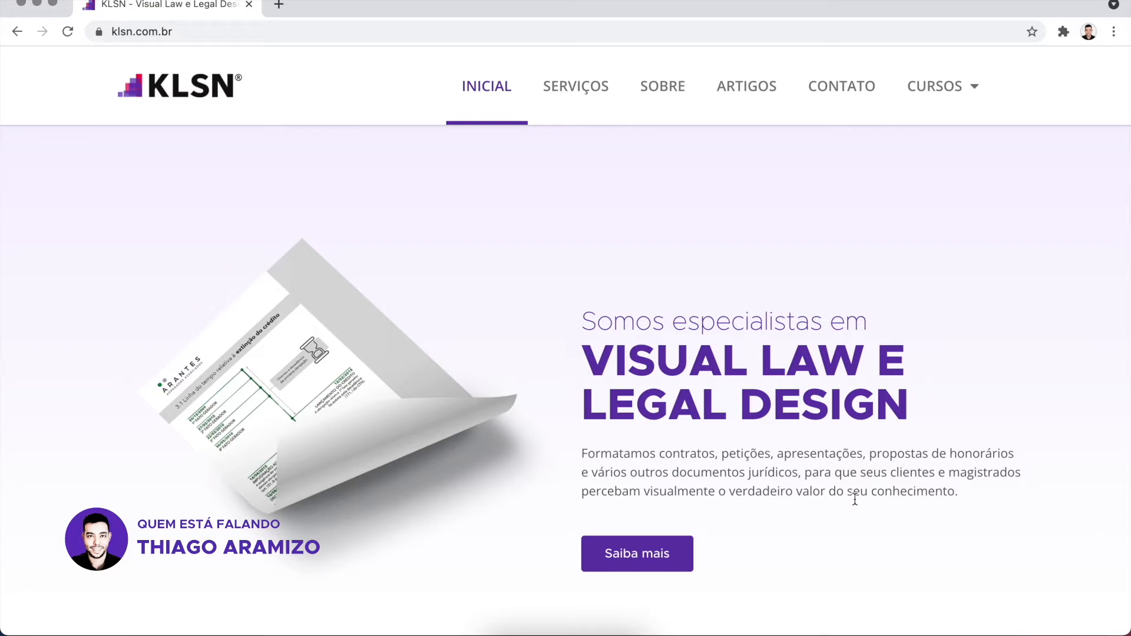
Step: Look over the KLSN home page and its articles, and open the article about infographics in court petitions
{"action": "scroll", "coordinate": [854, 499], "scroll_direction": "down", "scroll_amount": 5}
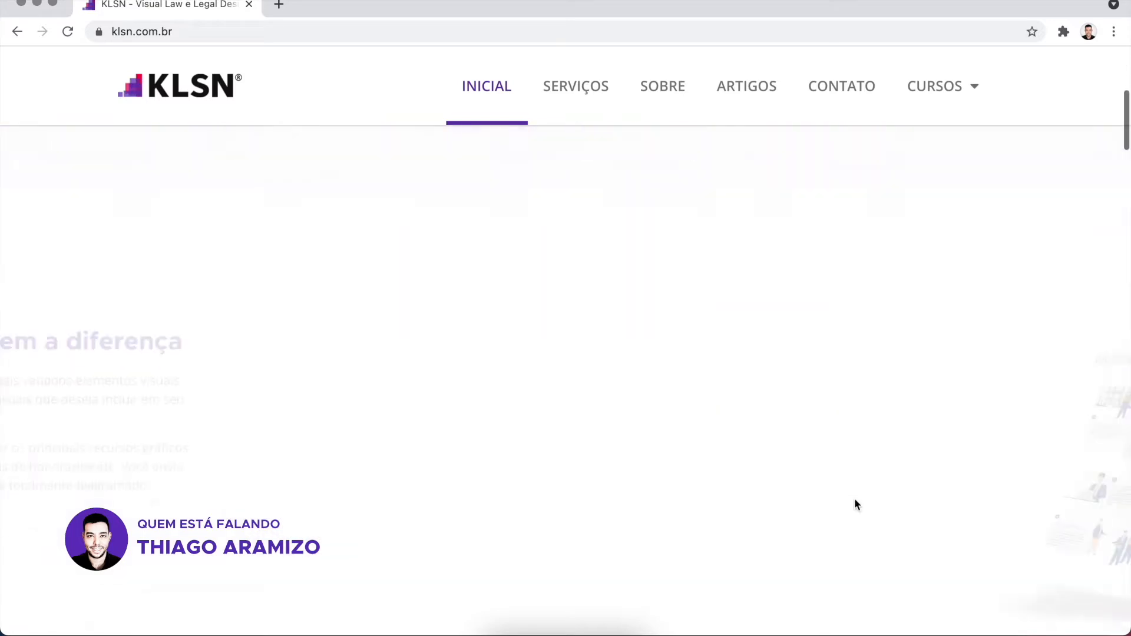
{"action": "scroll", "coordinate": [855, 504], "scroll_direction": "up", "scroll_amount": 5}
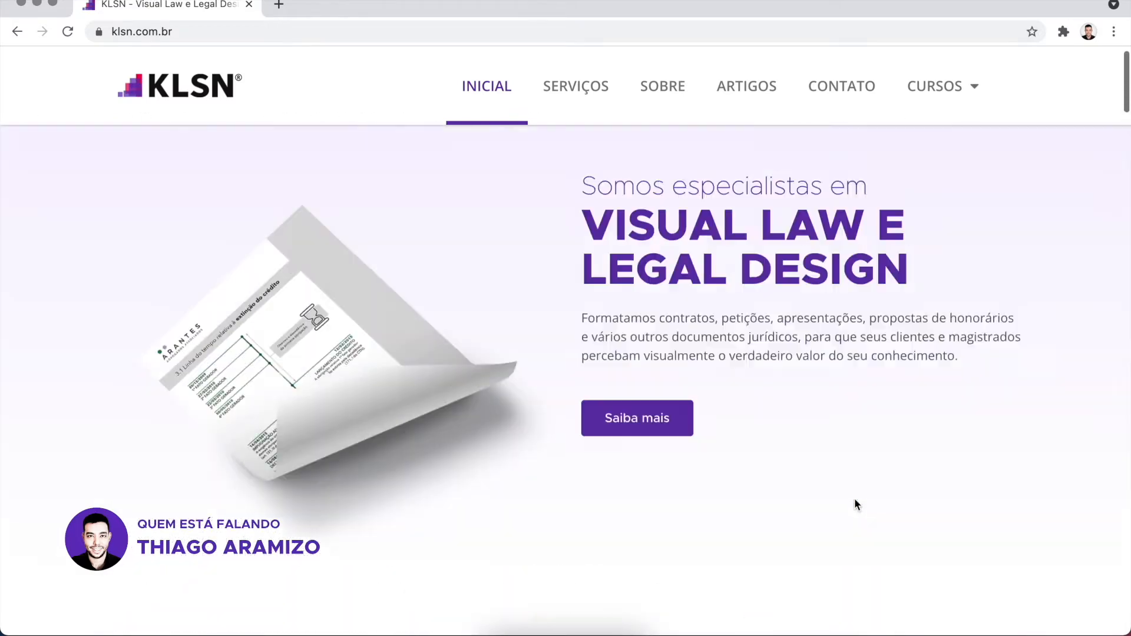
{"action": "left_click", "coordinate": [748, 88]}
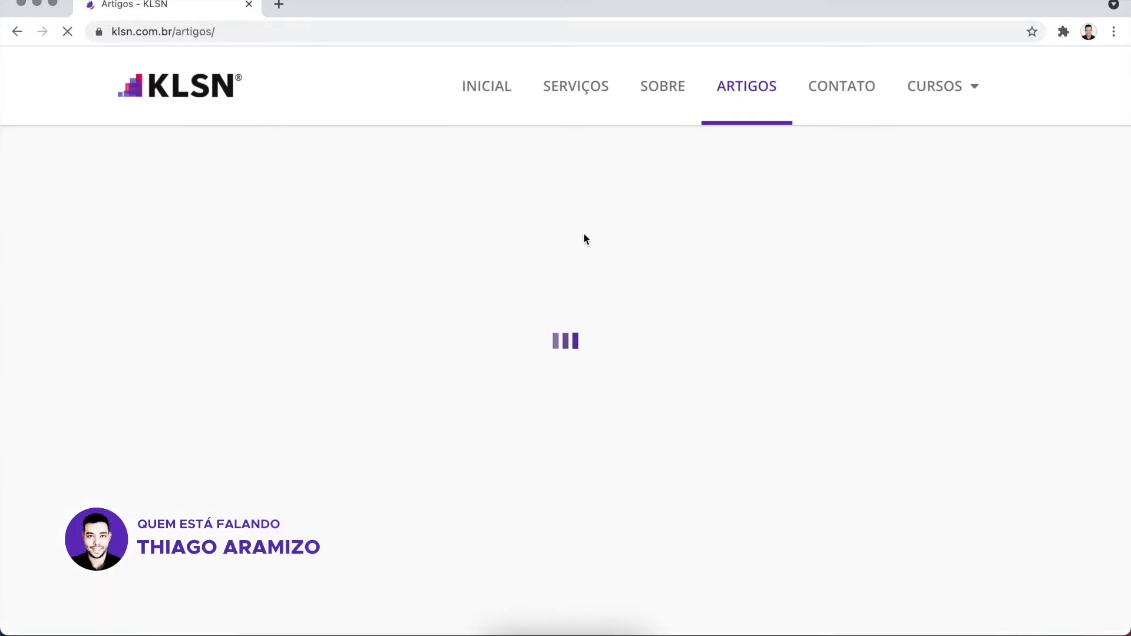
{"action": "scroll", "coordinate": [584, 238], "scroll_direction": "down", "scroll_amount": 3}
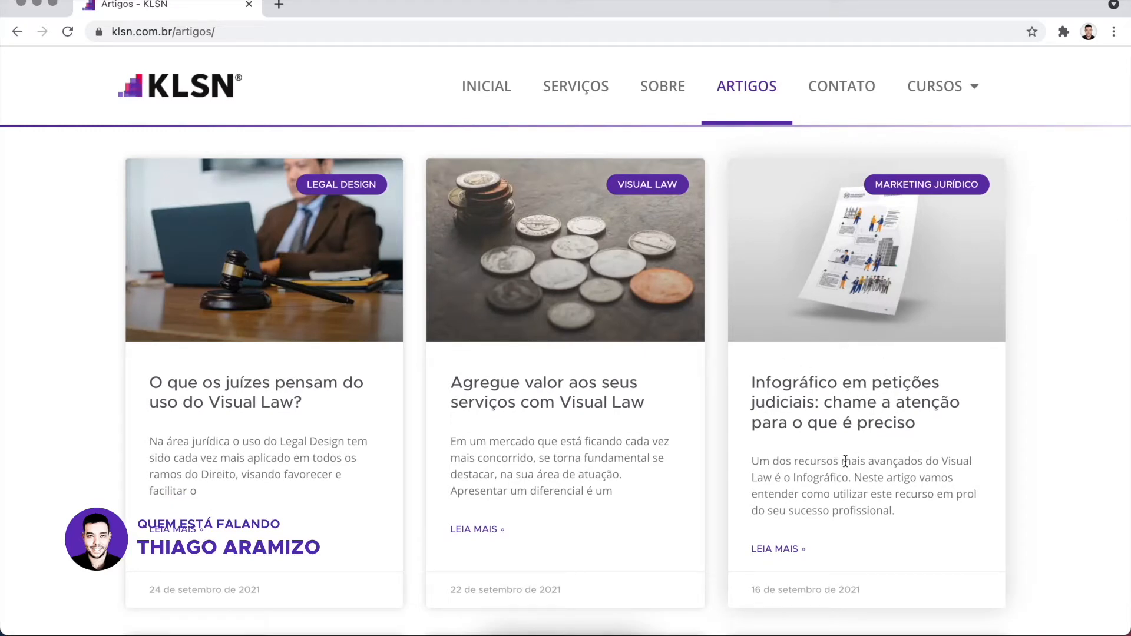
{"action": "left_click", "coordinate": [819, 415]}
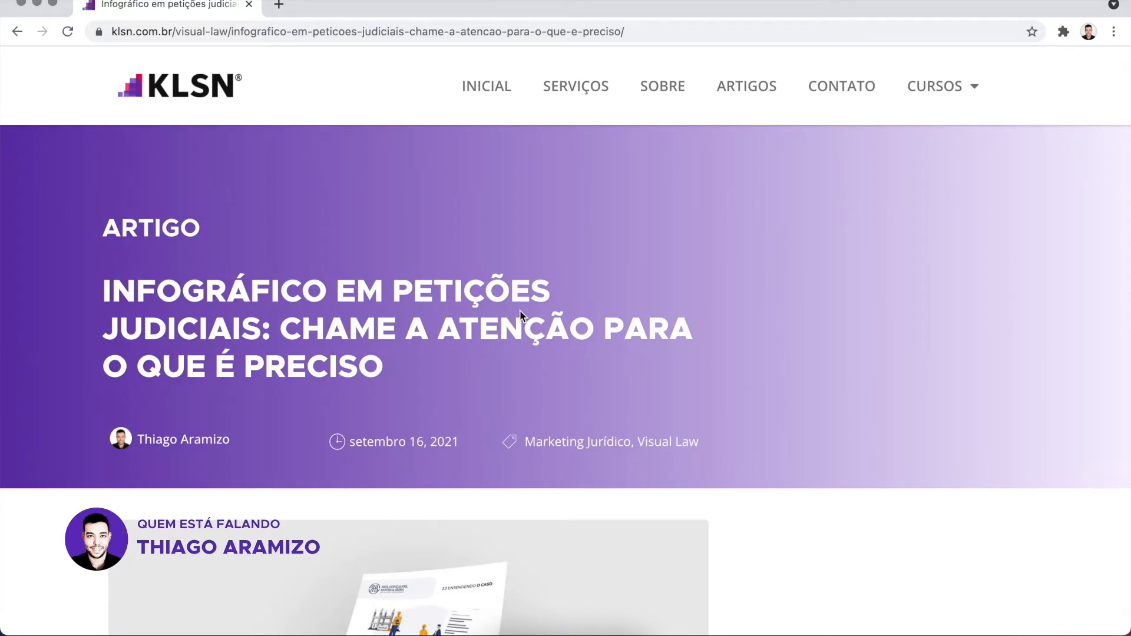
{"action": "scroll", "coordinate": [519, 316], "scroll_direction": "down", "scroll_amount": 2}
{"action": "scroll", "coordinate": [520, 317], "scroll_direction": "down", "scroll_amount": 2}
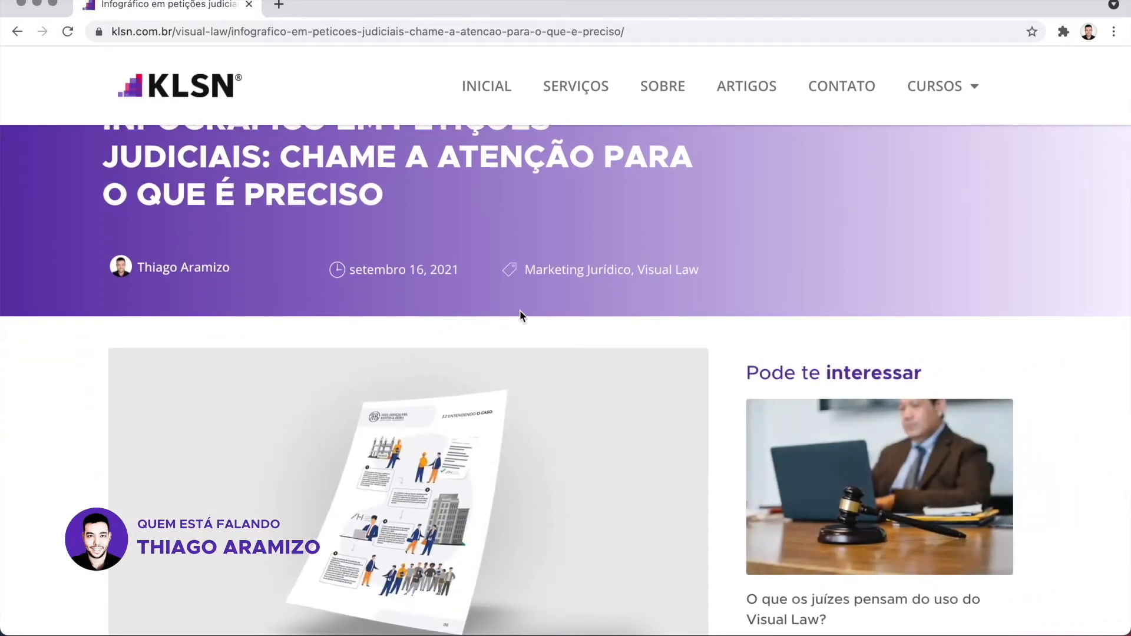
{"action": "scroll", "coordinate": [519, 311], "scroll_direction": "up", "scroll_amount": 3}
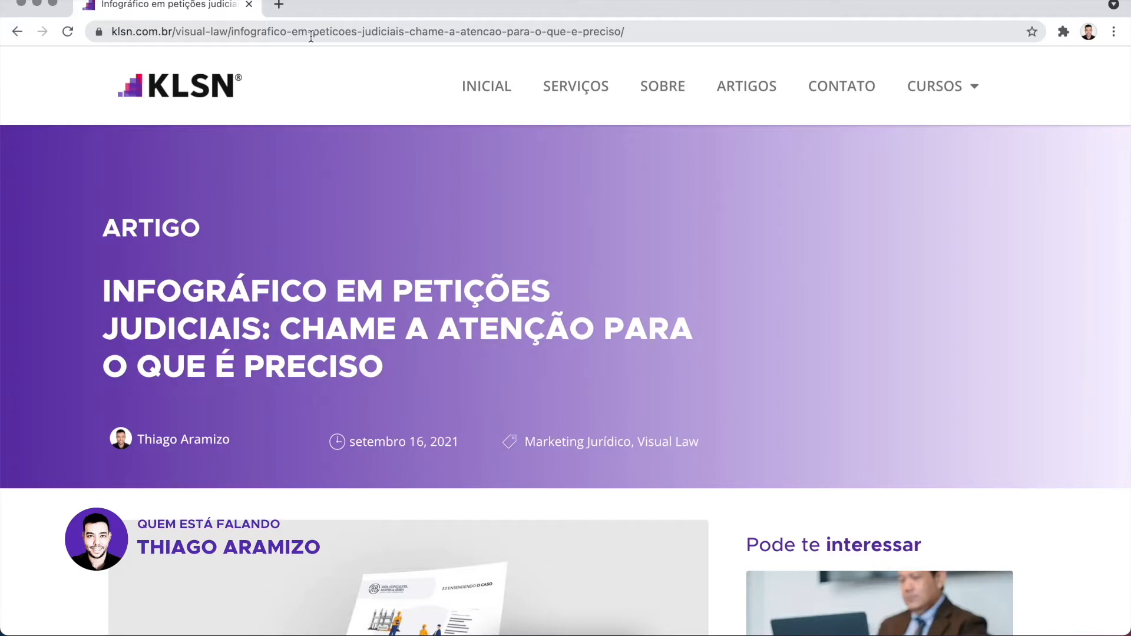
Step: Open Canva in a new browser tab, create a blank Documento A4 design, and close the Canva home tab
{"action": "left_click", "coordinate": [279, 6]}
{"action": "type", "text": "ca"}
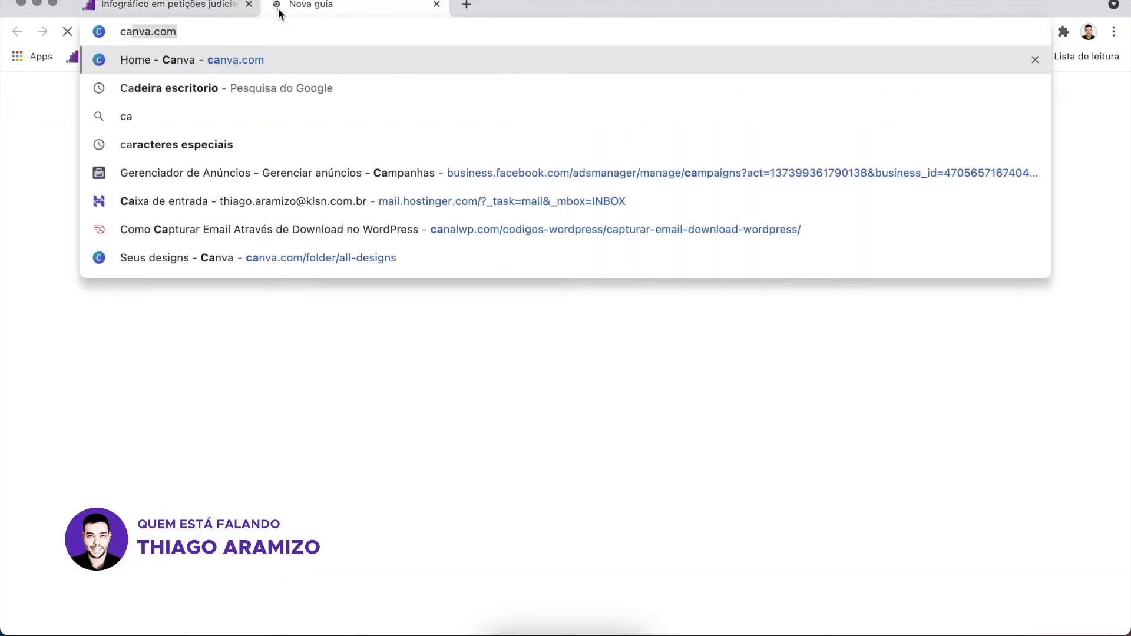
{"action": "key", "text": "Return"}
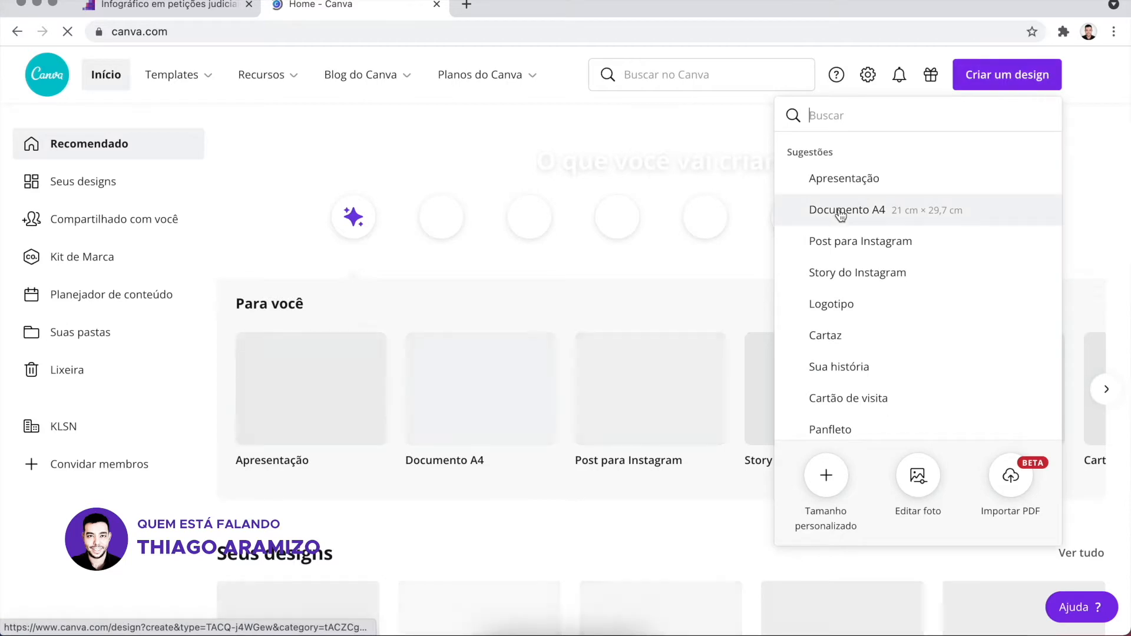
{"action": "left_click", "coordinate": [840, 213]}
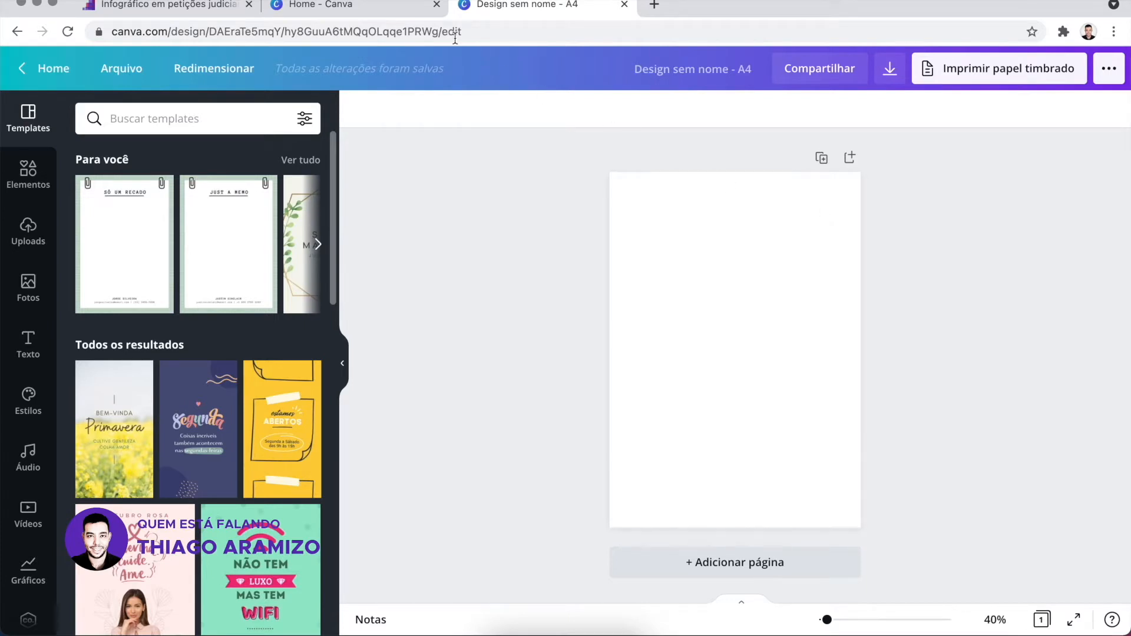
{"action": "left_click", "coordinate": [436, 5]}
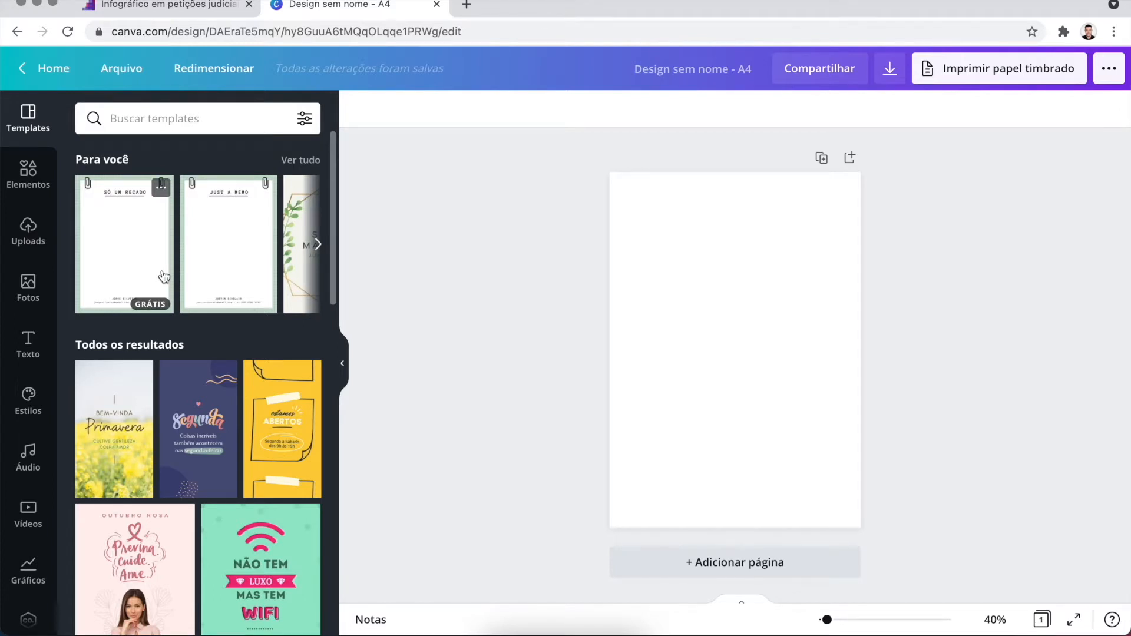
Step: Add a circle shape to the page and move it up and to the left of the page's centre
{"action": "left_click", "coordinate": [33, 171]}
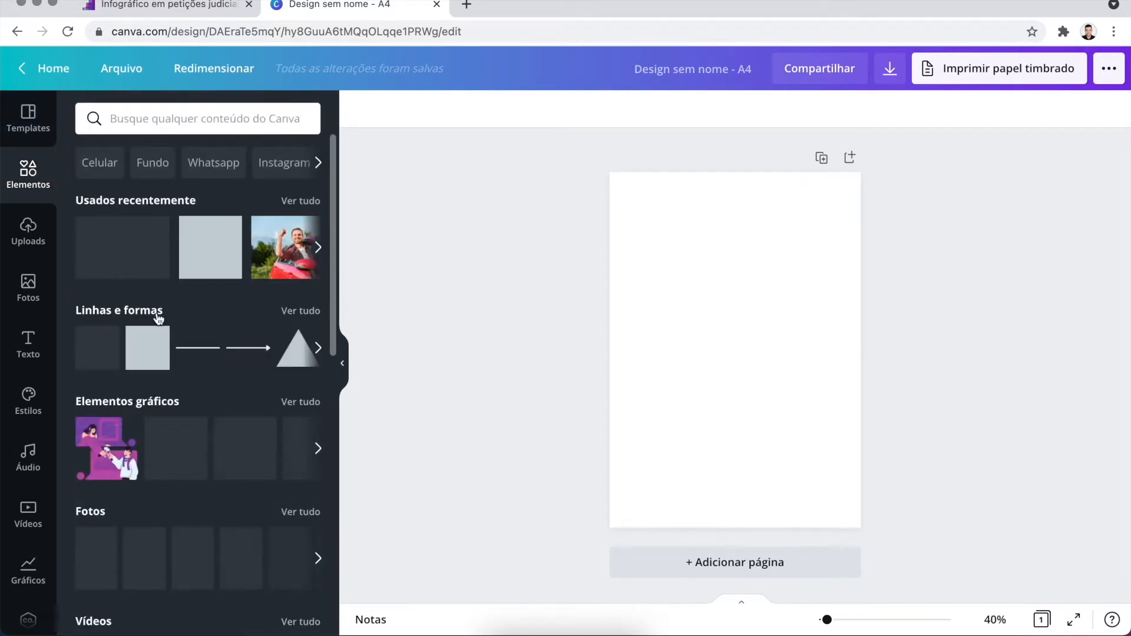
{"action": "left_click", "coordinate": [101, 362]}
{"action": "left_click_drag", "start_coordinate": [761, 371], "coordinate": [722, 328]}
{"action": "left_click", "coordinate": [757, 430]}
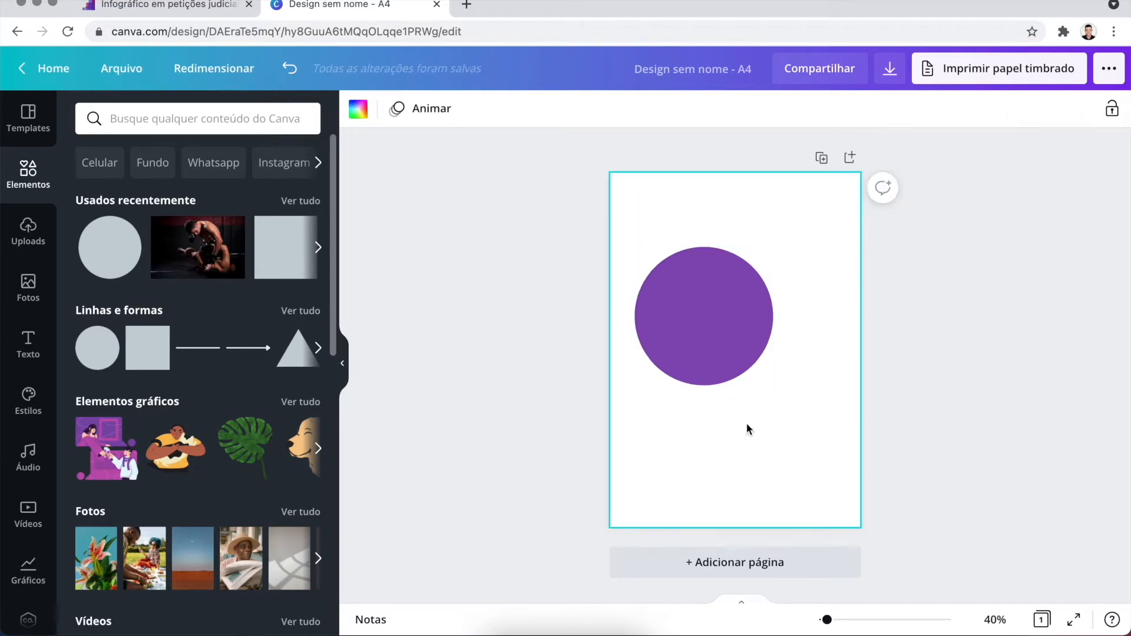
Step: Add a square, reshape it into a small rectangle at the circle's upper right, and colour it light grey
{"action": "left_click", "coordinate": [138, 351]}
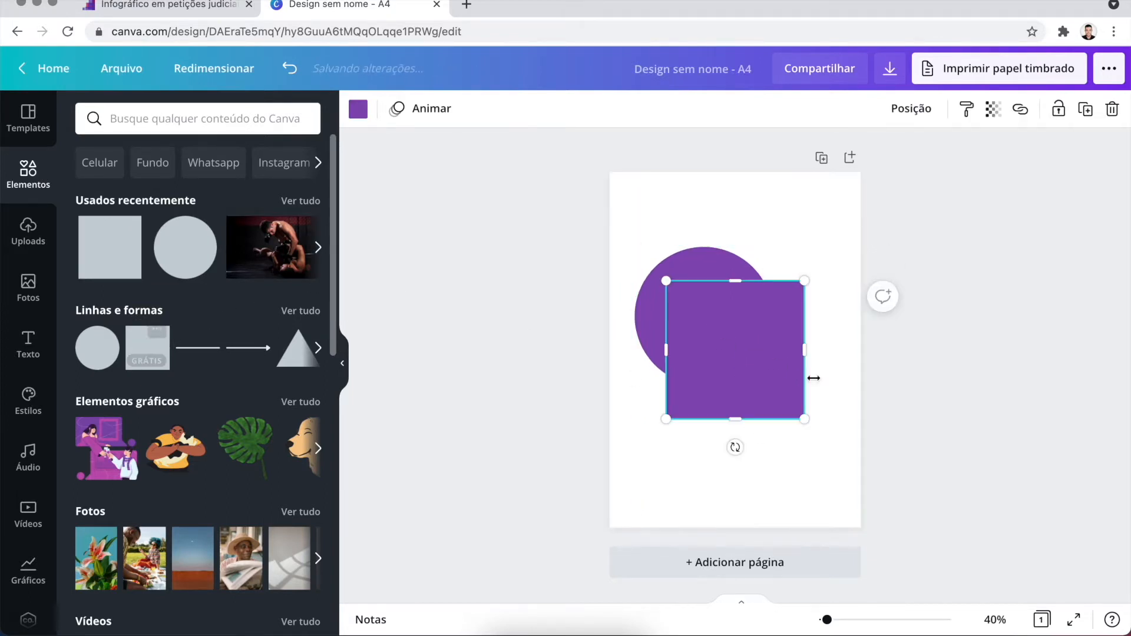
{"action": "left_click_drag", "start_coordinate": [805, 418], "coordinate": [816, 257]}
{"action": "left_click", "coordinate": [358, 109]}
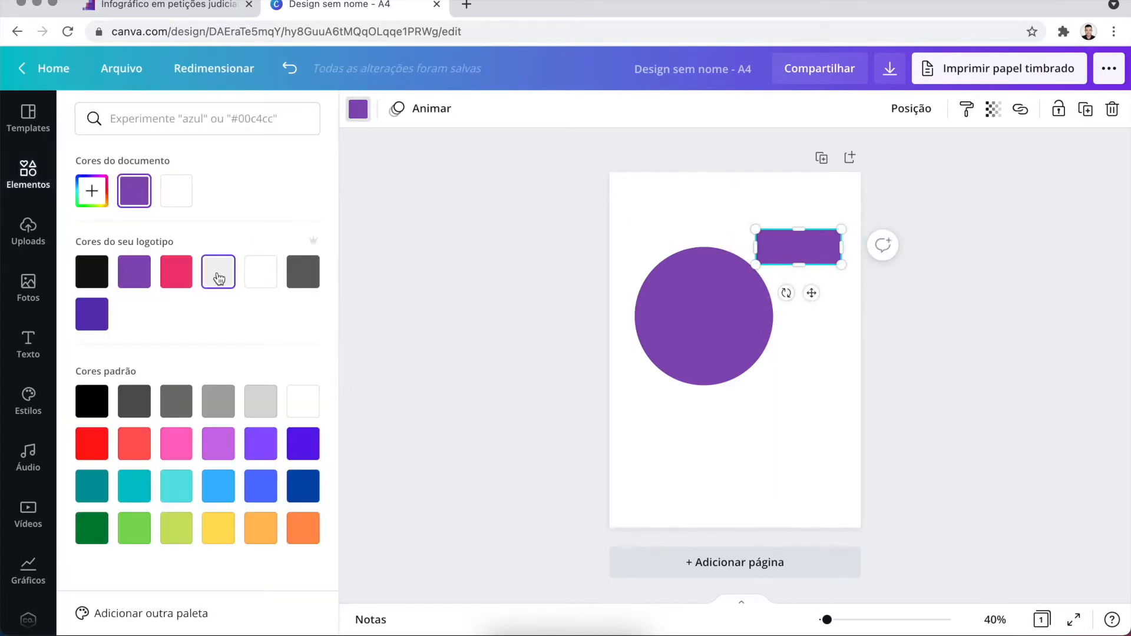
{"action": "left_click", "coordinate": [260, 401]}
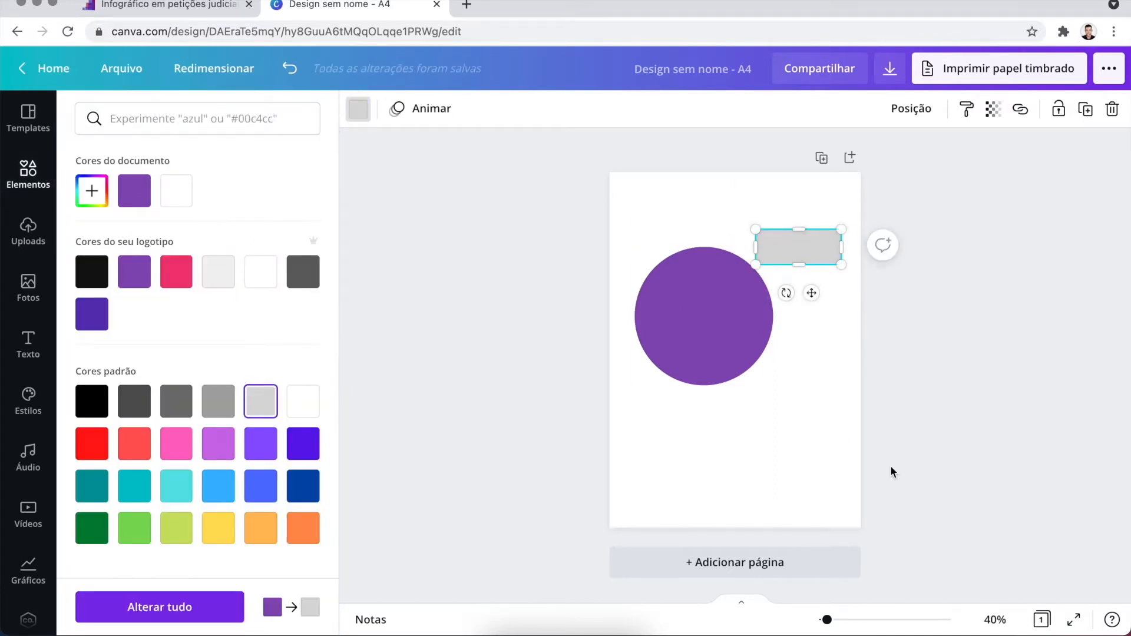
{"action": "left_click", "coordinate": [806, 407]}
{"action": "left_click", "coordinate": [818, 373]}
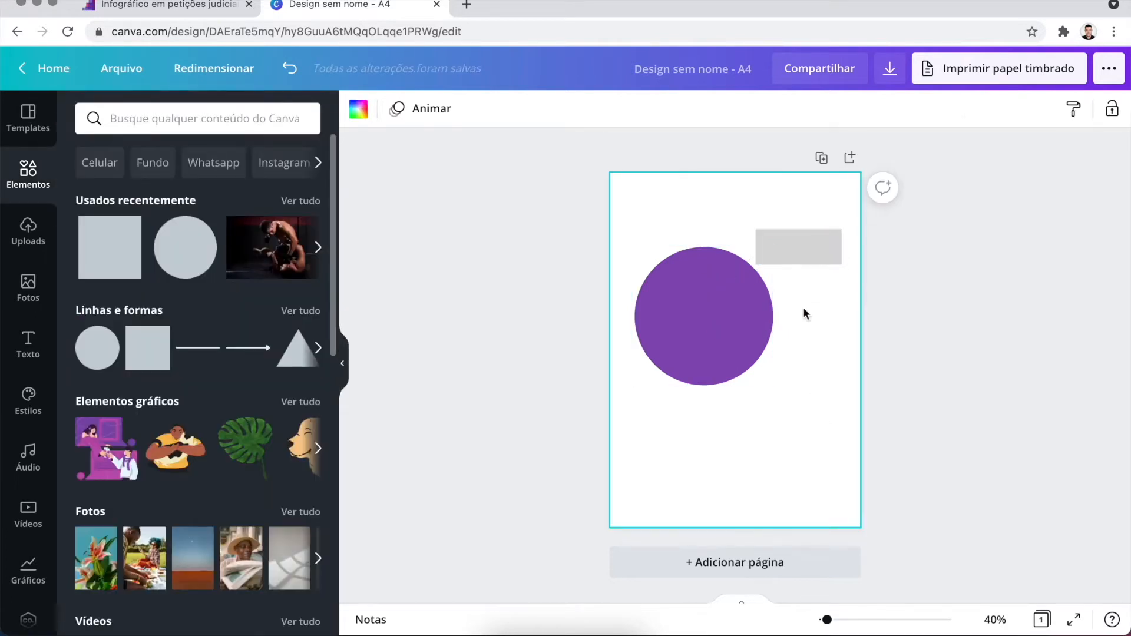
Step: Shift the circle slightly left and place a copy of the grey rectangle near the circle's lower right
{"action": "left_click_drag", "start_coordinate": [729, 305], "coordinate": [719, 303]}
{"action": "left_click", "coordinate": [808, 354]}
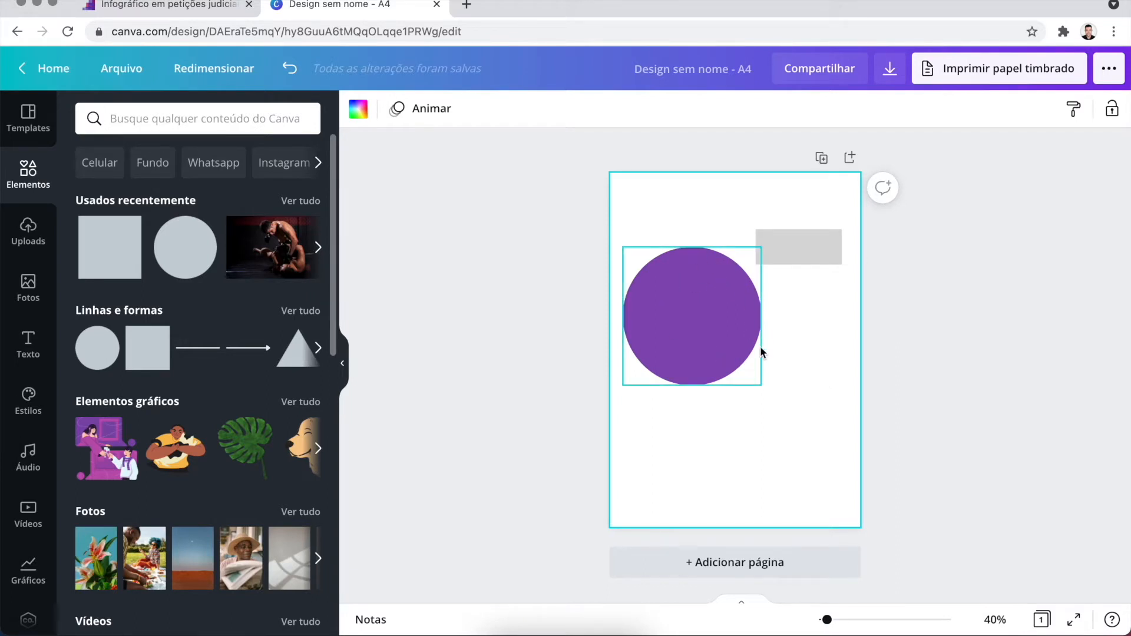
{"action": "left_click", "coordinate": [810, 262]}
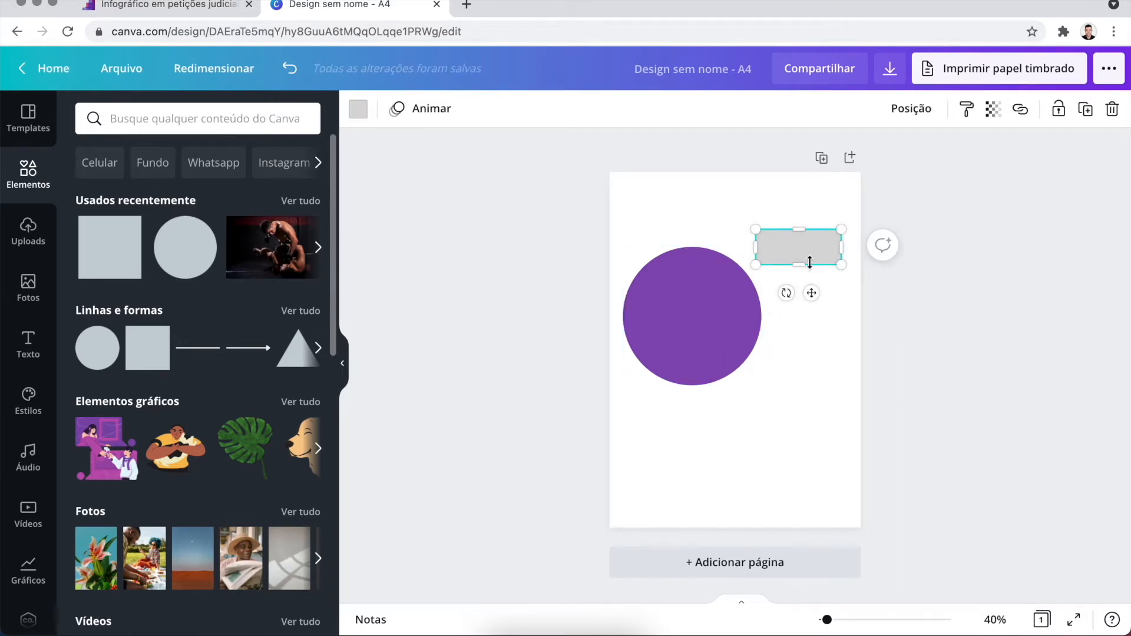
{"action": "left_click_drag", "start_coordinate": [810, 262], "coordinate": [807, 380]}
{"action": "left_click", "coordinate": [868, 462]}
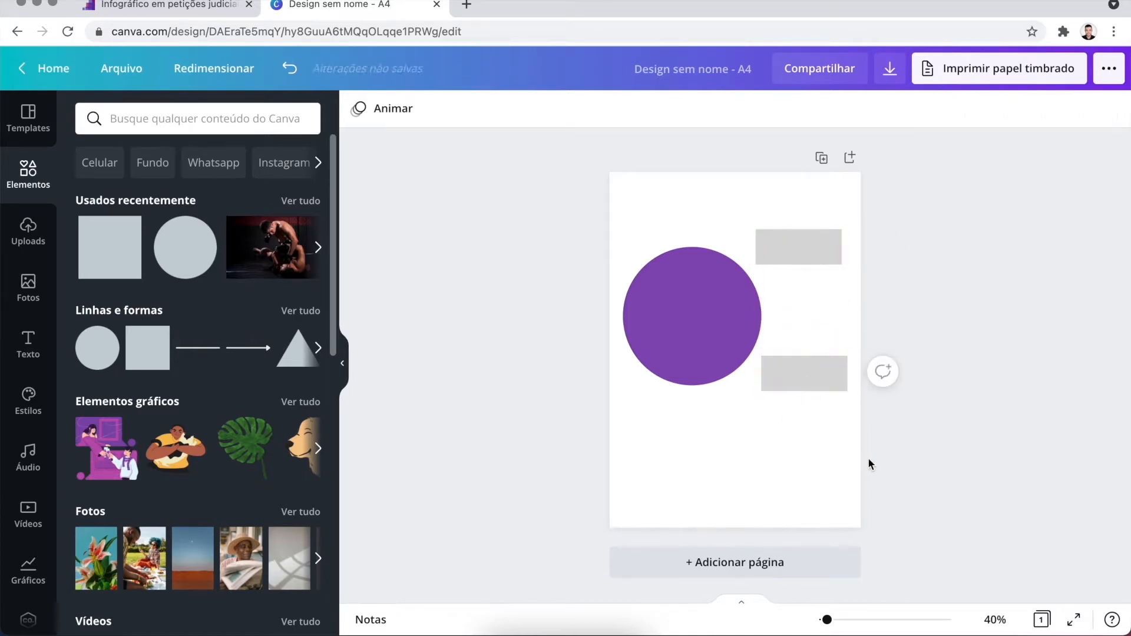
Step: Align the two grey rectangles beside the large circle, one level with its top edge and one with its bottom edge
{"action": "left_click", "coordinate": [741, 355]}
{"action": "left_click_drag", "start_coordinate": [741, 355], "coordinate": [731, 341]}
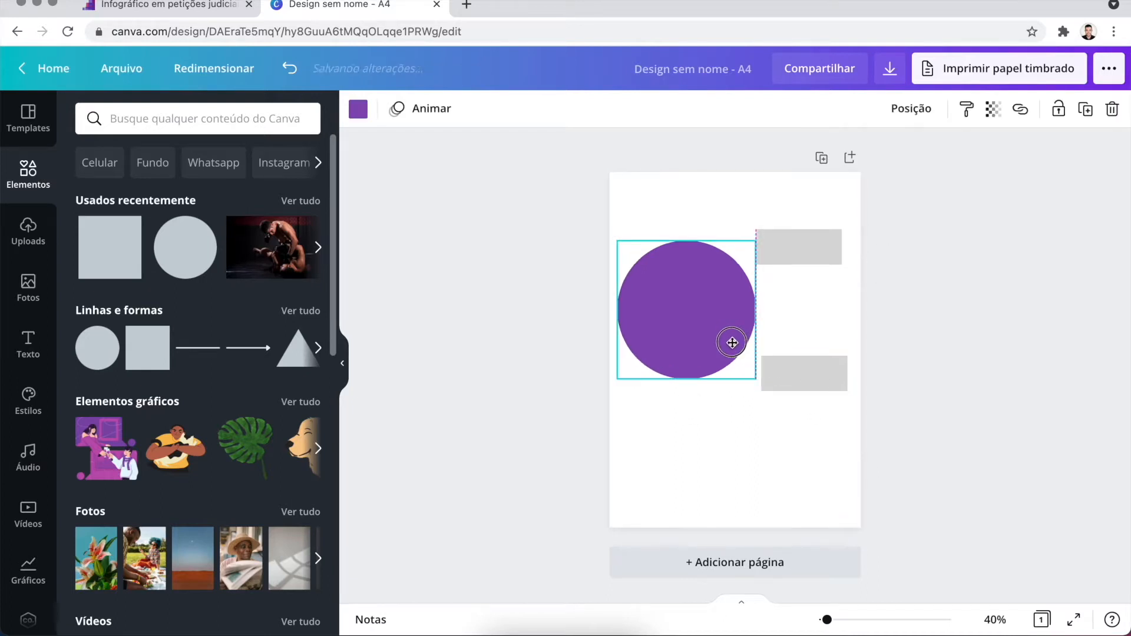
{"action": "left_click_drag", "start_coordinate": [777, 257], "coordinate": [796, 259]}
{"action": "left_click_drag", "start_coordinate": [798, 372], "coordinate": [798, 364]}
{"action": "left_click", "coordinate": [790, 438]}
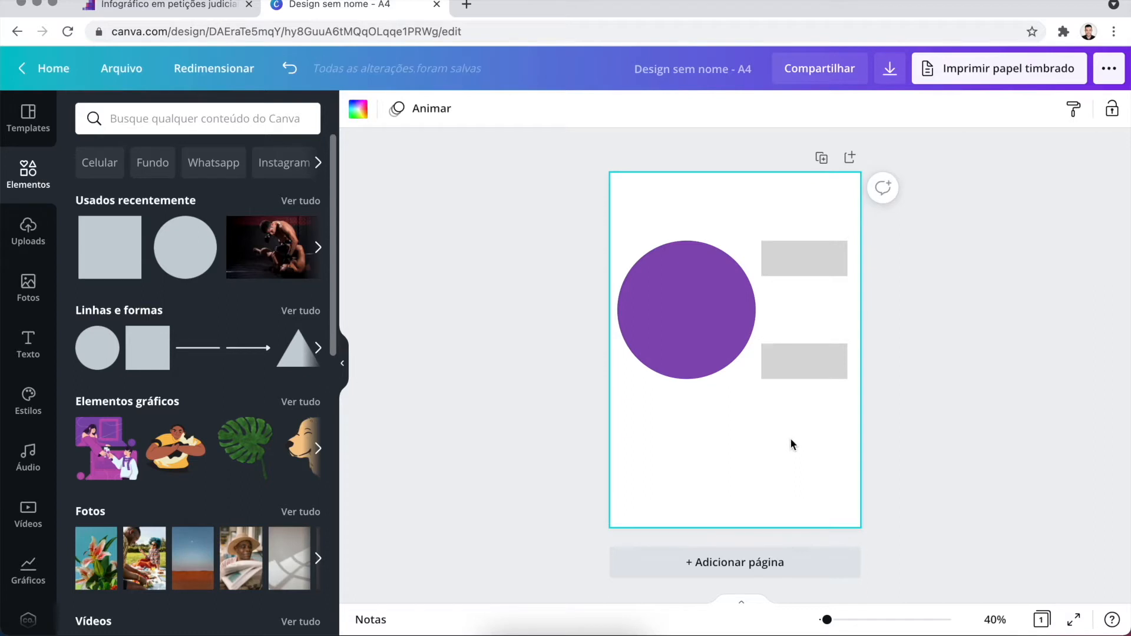
Step: Duplicate the purple circle, shrink the copy to less than half size, and place it in the page's lower right
{"action": "left_click", "coordinate": [672, 329]}
{"action": "left_click_drag", "start_coordinate": [765, 422], "coordinate": [790, 454]}
{"action": "left_click_drag", "start_coordinate": [729, 352], "coordinate": [818, 495], "text": "alt"}
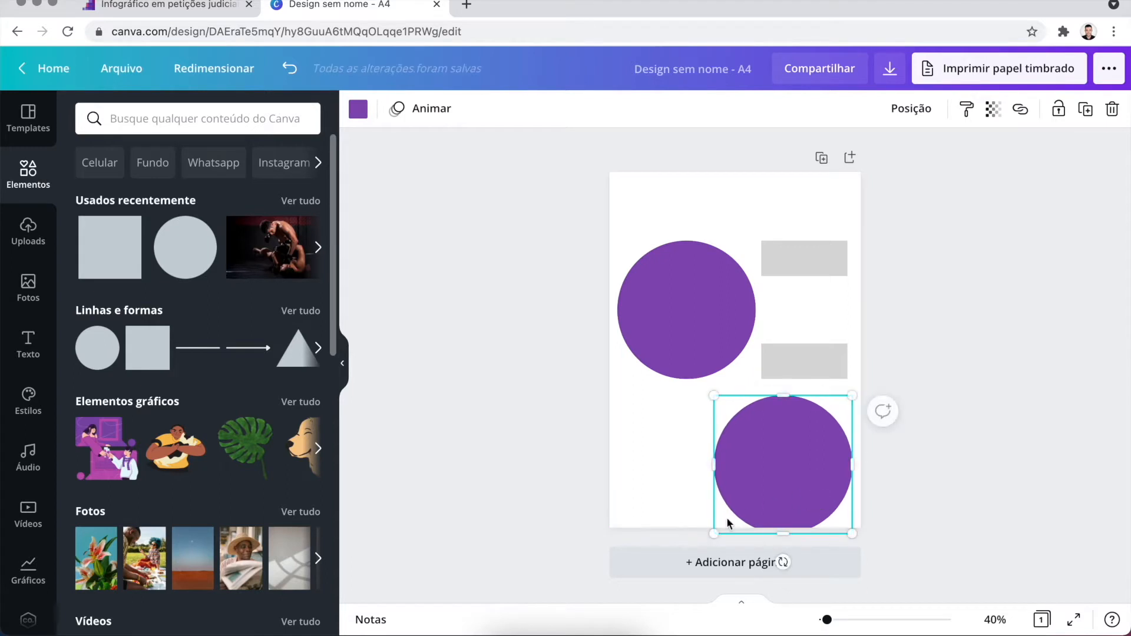
{"action": "left_click_drag", "start_coordinate": [807, 466], "coordinate": [818, 452]}
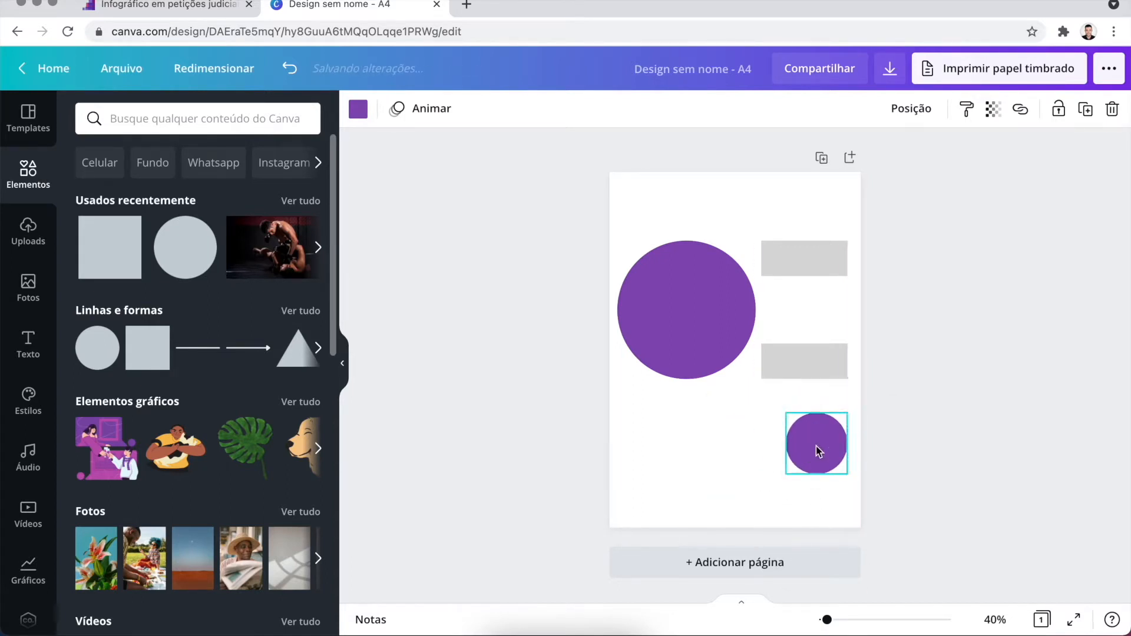
Step: Duplicate the lower grey rectangle, place the copy to the left of the small circle, and widen it
{"action": "left_click", "coordinate": [807, 370]}
{"action": "left_click_drag", "start_coordinate": [811, 366], "coordinate": [773, 443]}
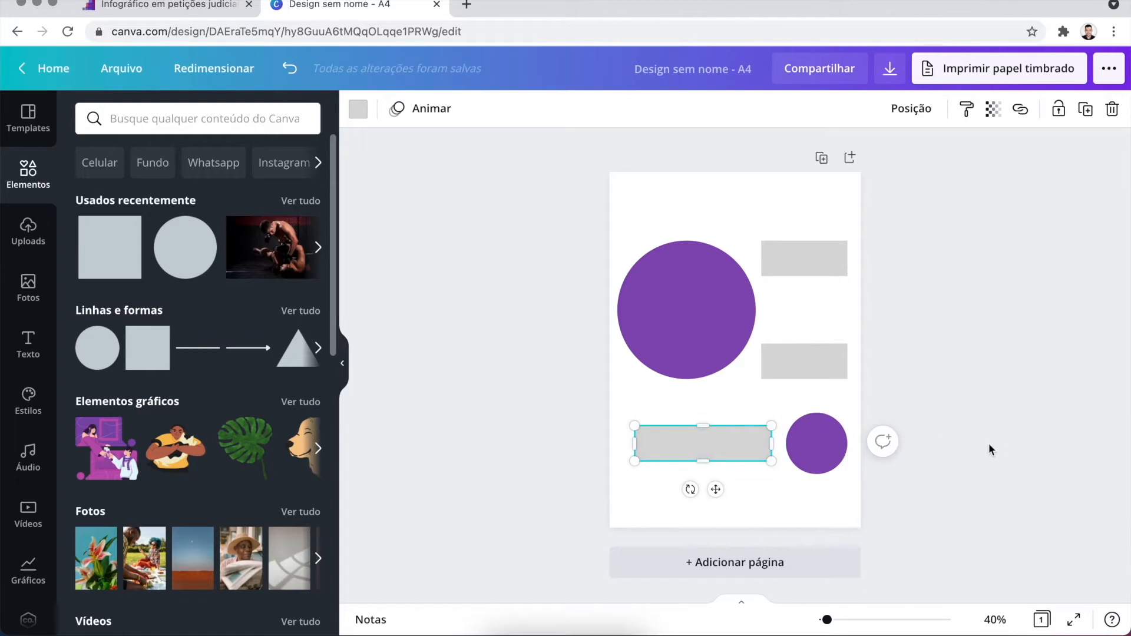
{"action": "left_click", "coordinate": [988, 443]}
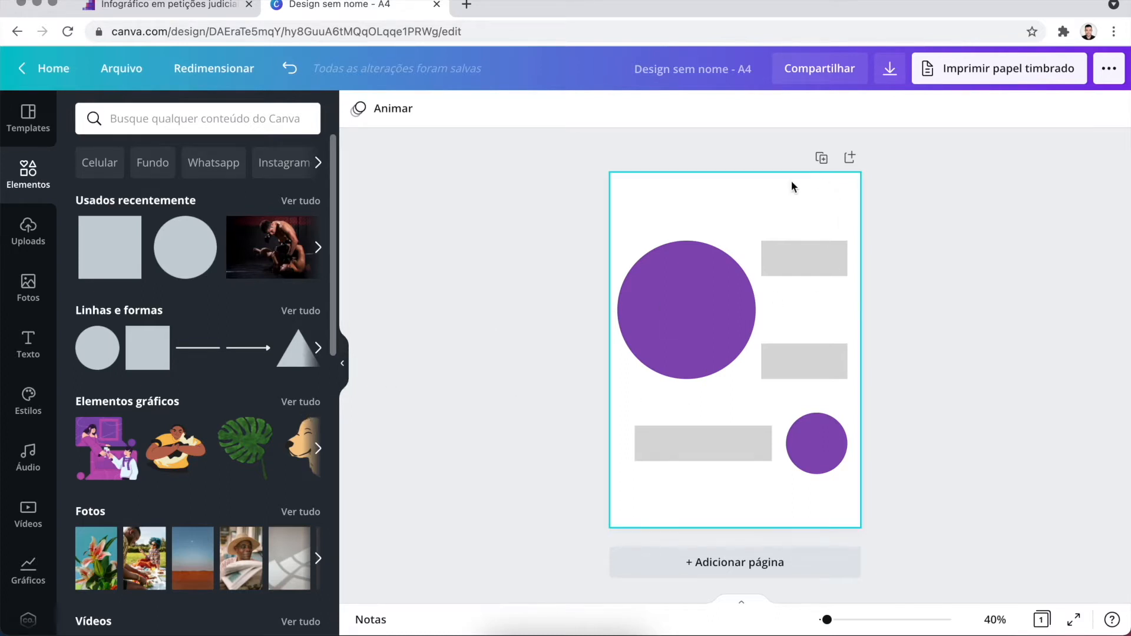
Step: Duplicate the page with the circles and rectangles, and delete the copy
{"action": "left_click", "coordinate": [821, 159]}
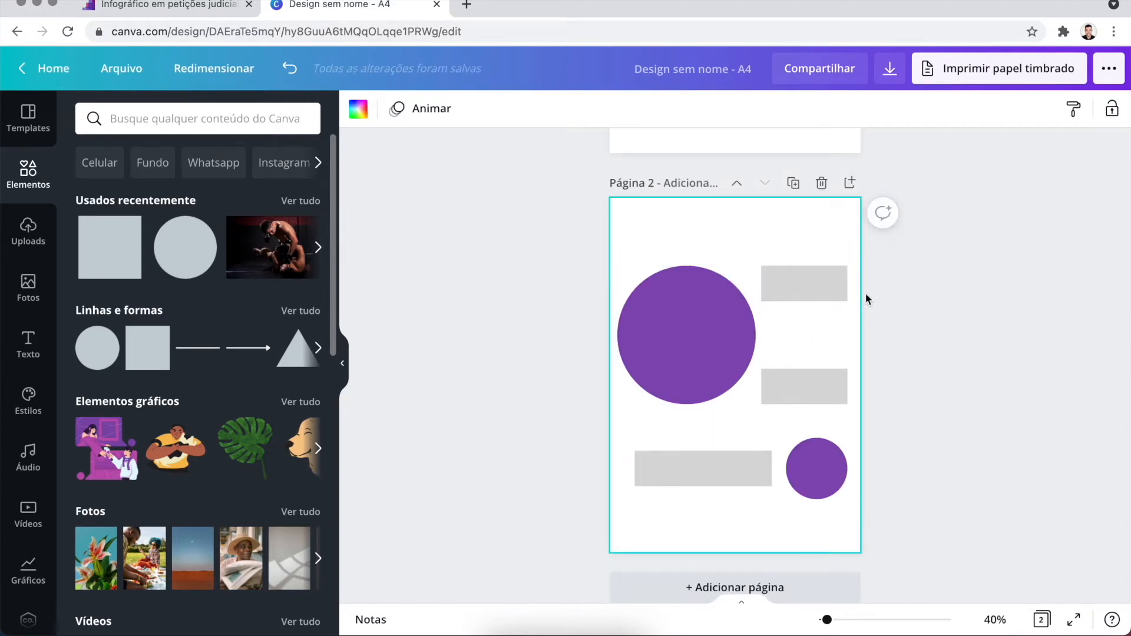
{"action": "left_click", "coordinate": [821, 182]}
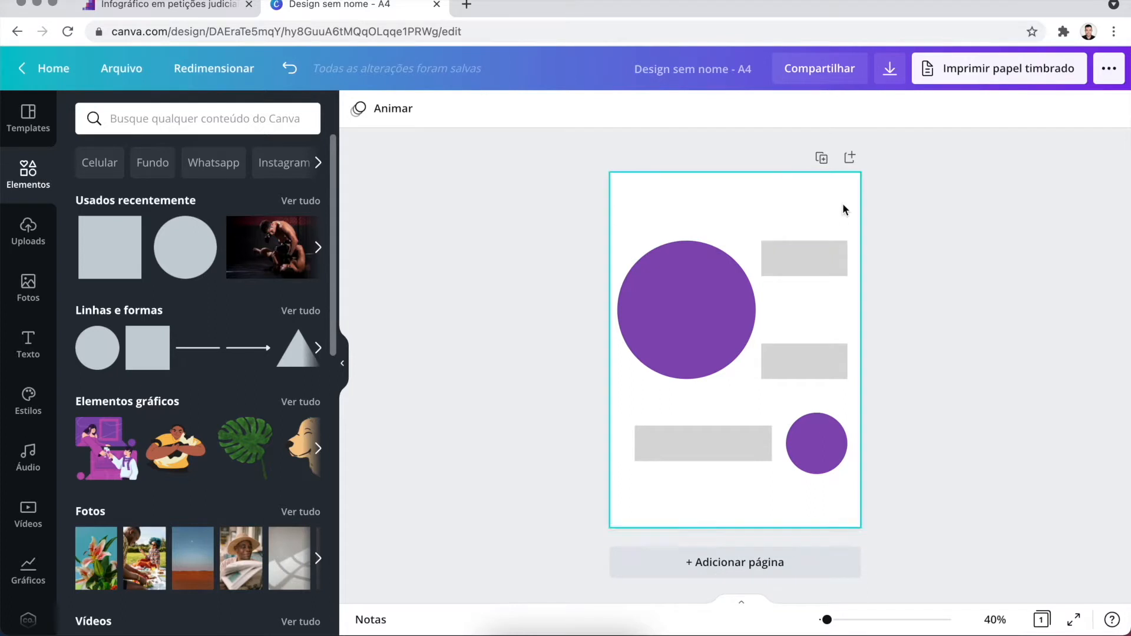
Step: Add a blank second page and search the graphic elements for "imovel", limiting the results to Figuras
{"action": "left_click", "coordinate": [849, 158]}
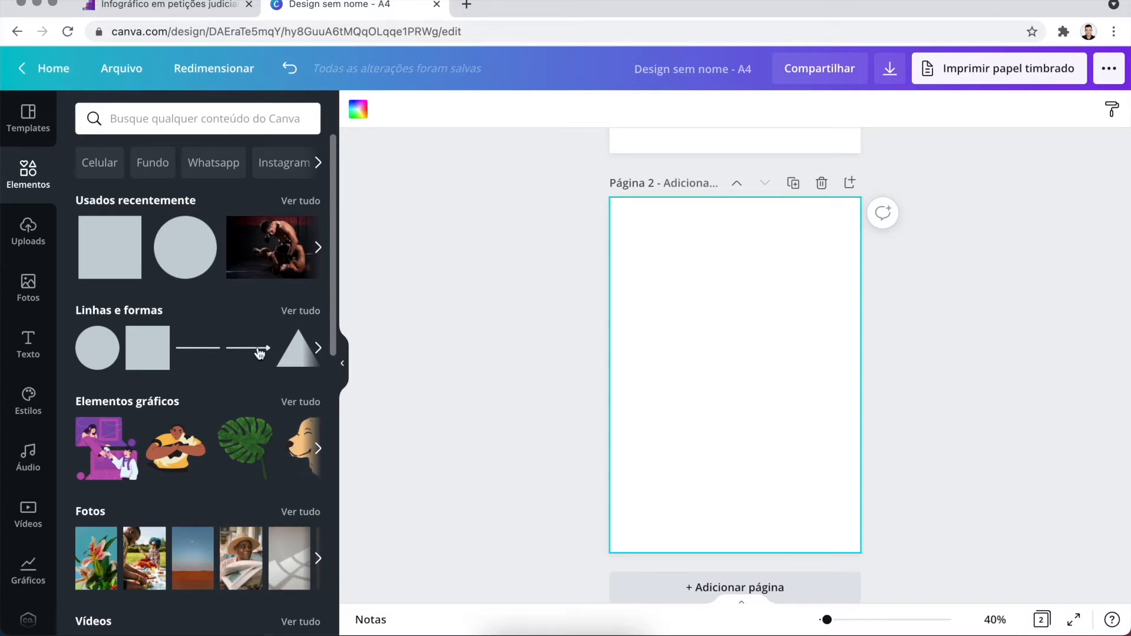
{"action": "left_click", "coordinate": [294, 403]}
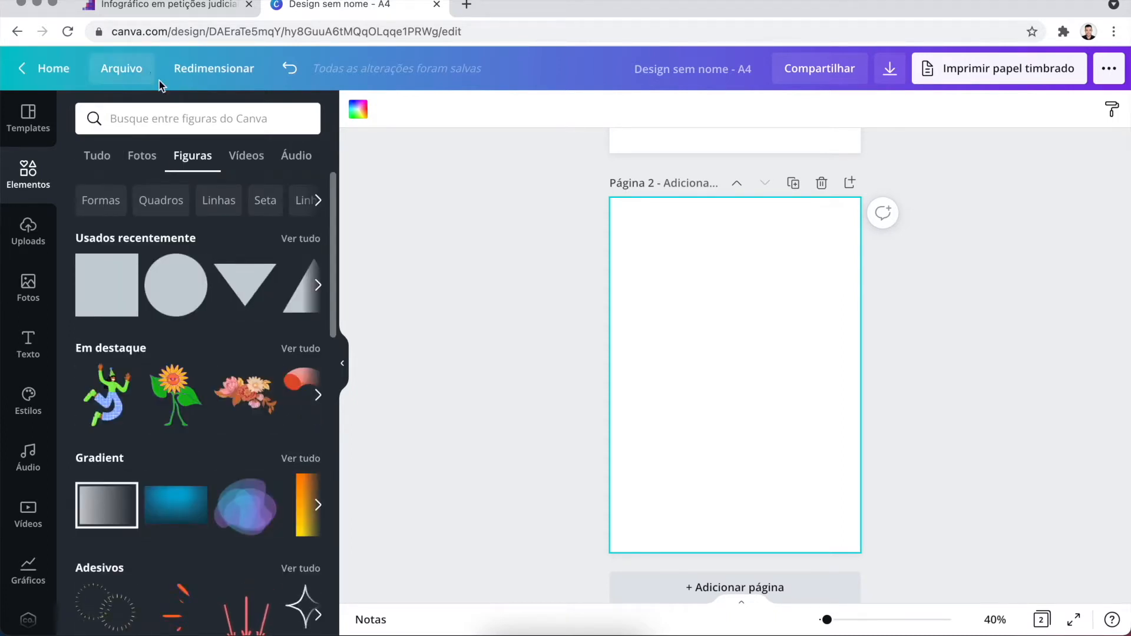
{"action": "left_click", "coordinate": [186, 130]}
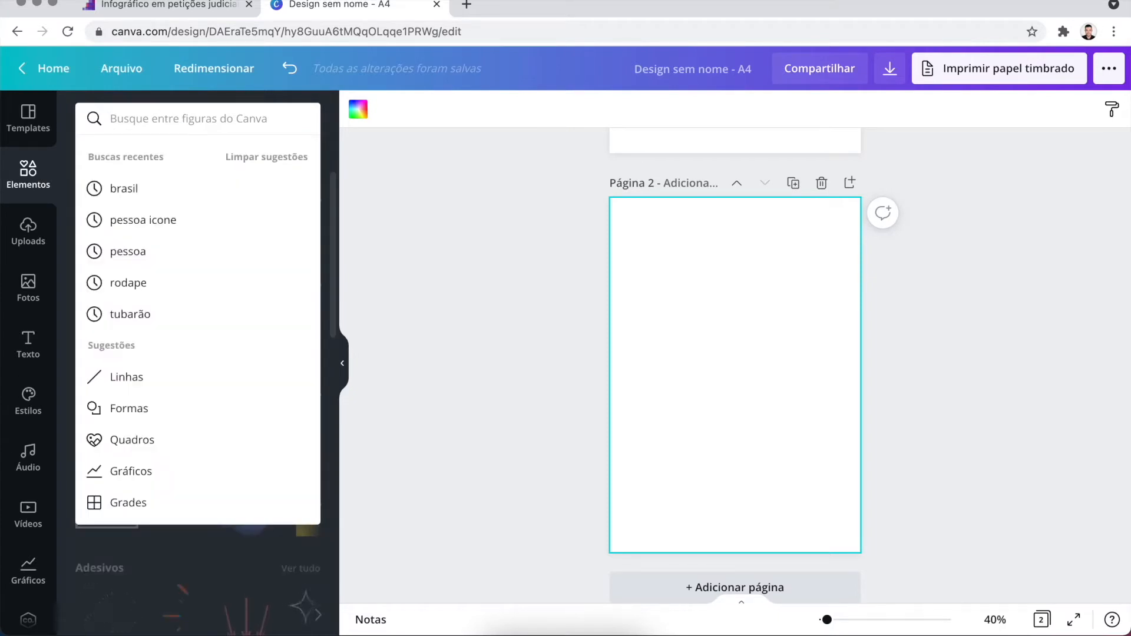
{"action": "type", "text": "imovel"}
{"action": "key", "text": "Return"}
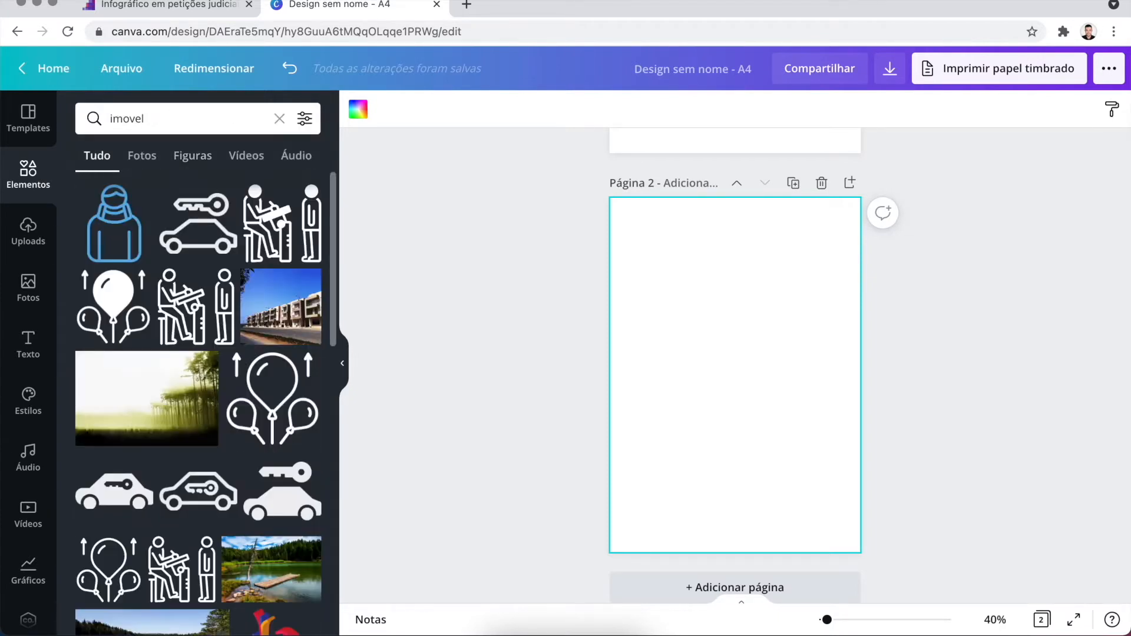
{"action": "left_click", "coordinate": [192, 155]}
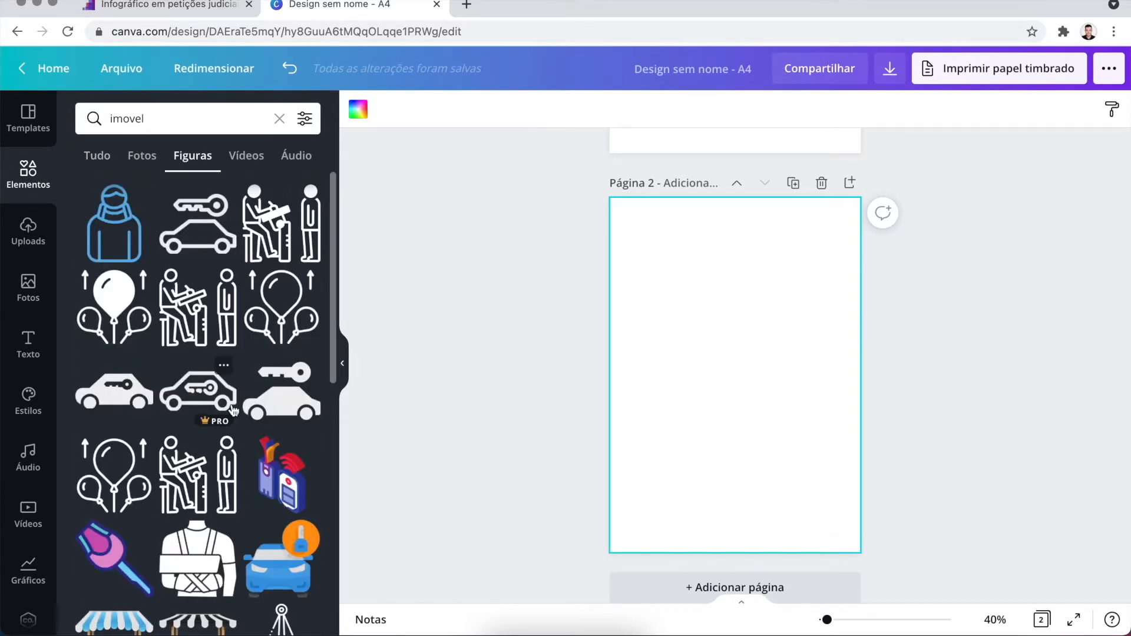
{"action": "scroll", "coordinate": [232, 410], "scroll_direction": "down", "scroll_amount": 6}
{"action": "scroll", "coordinate": [233, 410], "scroll_direction": "down", "scroll_amount": 5}
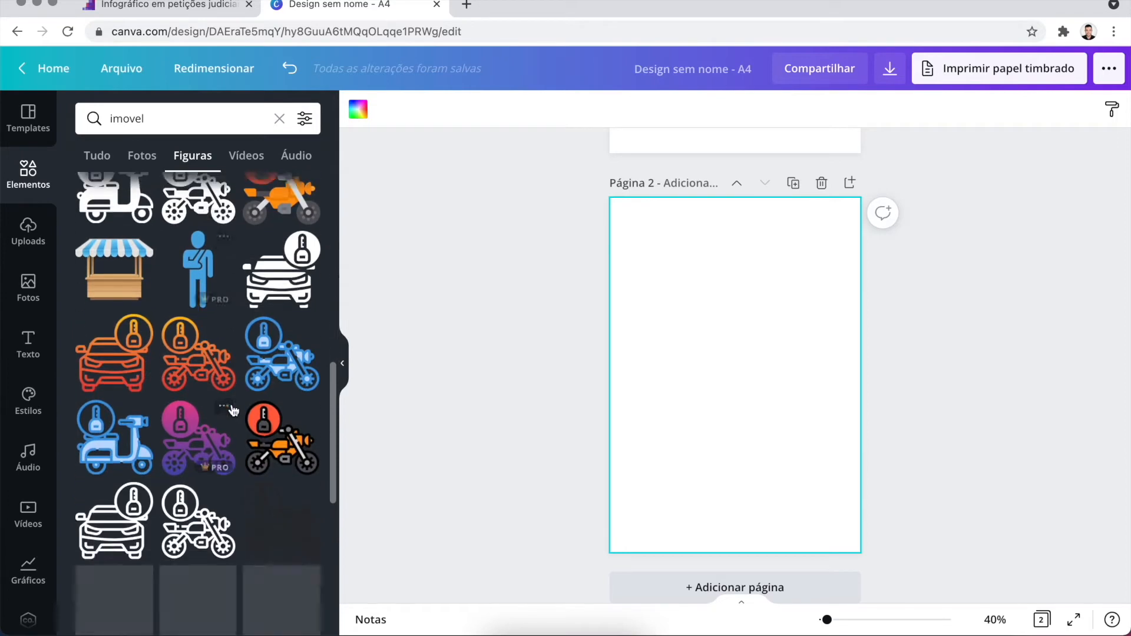
Step: Search the elements for "casa" and limit the results to Figuras
{"action": "left_click", "coordinate": [143, 121]}
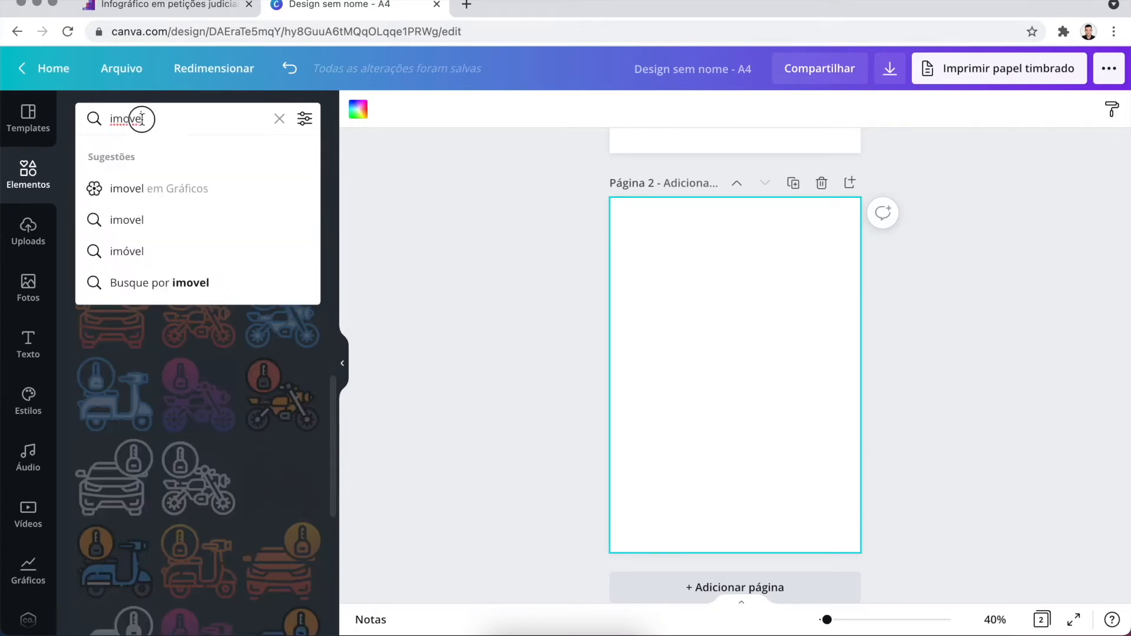
{"action": "double_click", "coordinate": [140, 120]}
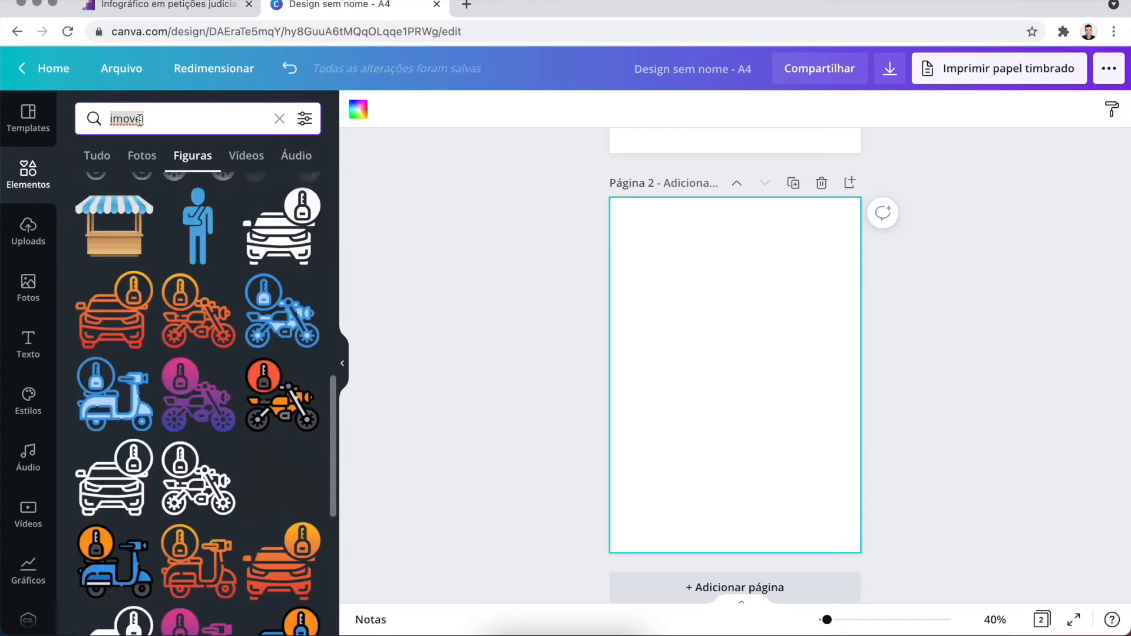
{"action": "type", "text": "casa"}
{"action": "key", "text": "Return"}
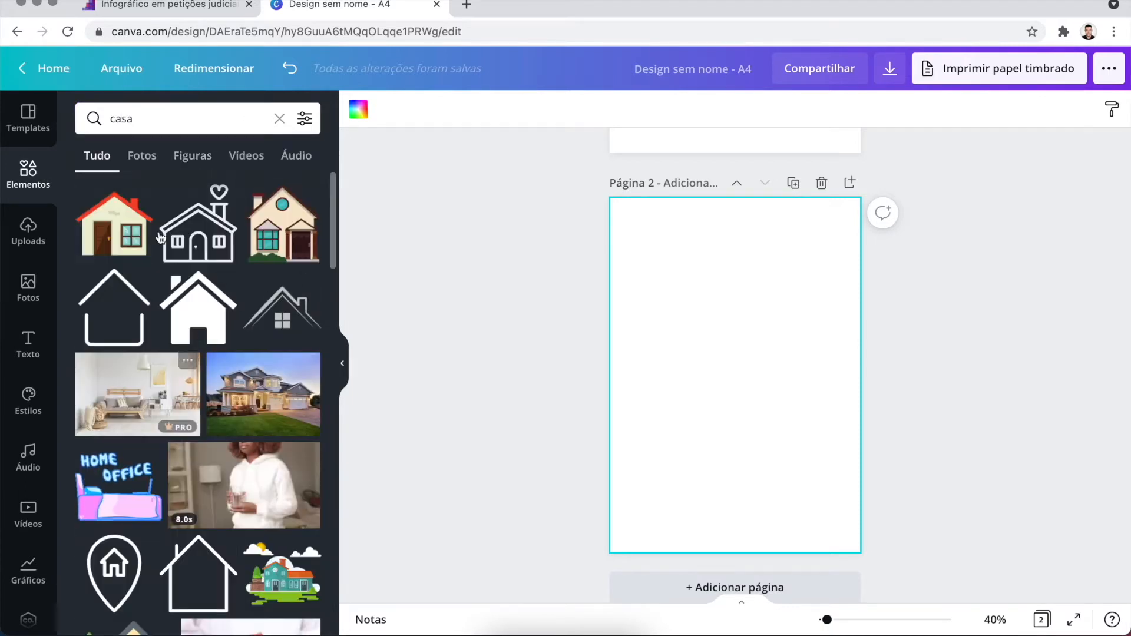
{"action": "scroll", "coordinate": [228, 290], "scroll_direction": "down", "scroll_amount": 4}
{"action": "scroll", "coordinate": [228, 289], "scroll_direction": "down", "scroll_amount": 6}
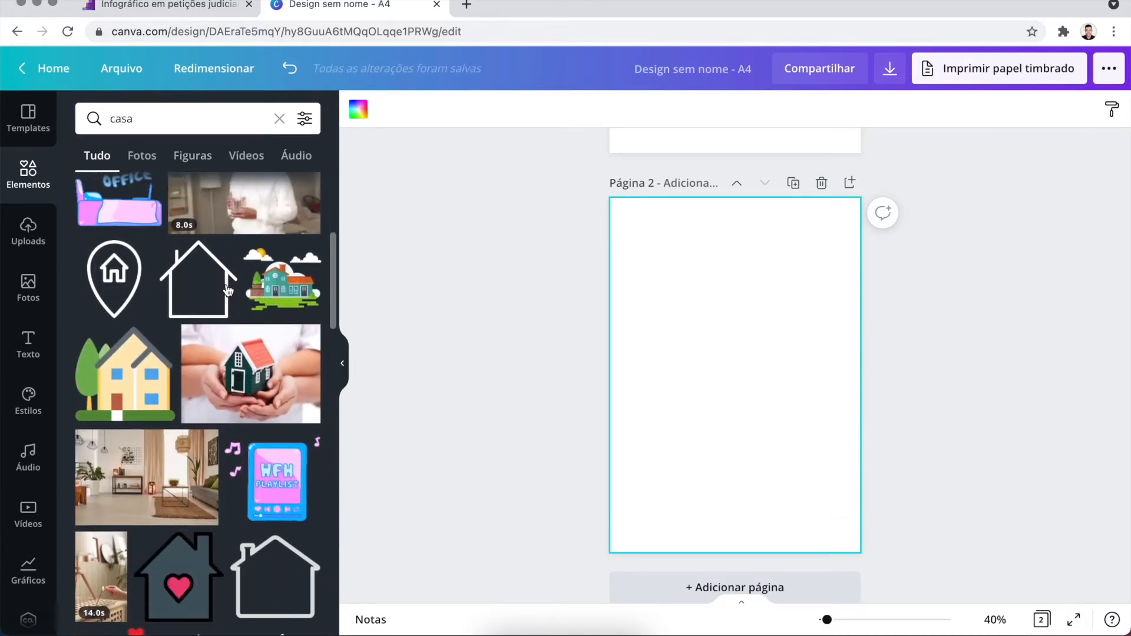
{"action": "scroll", "coordinate": [228, 290], "scroll_direction": "down", "scroll_amount": 12}
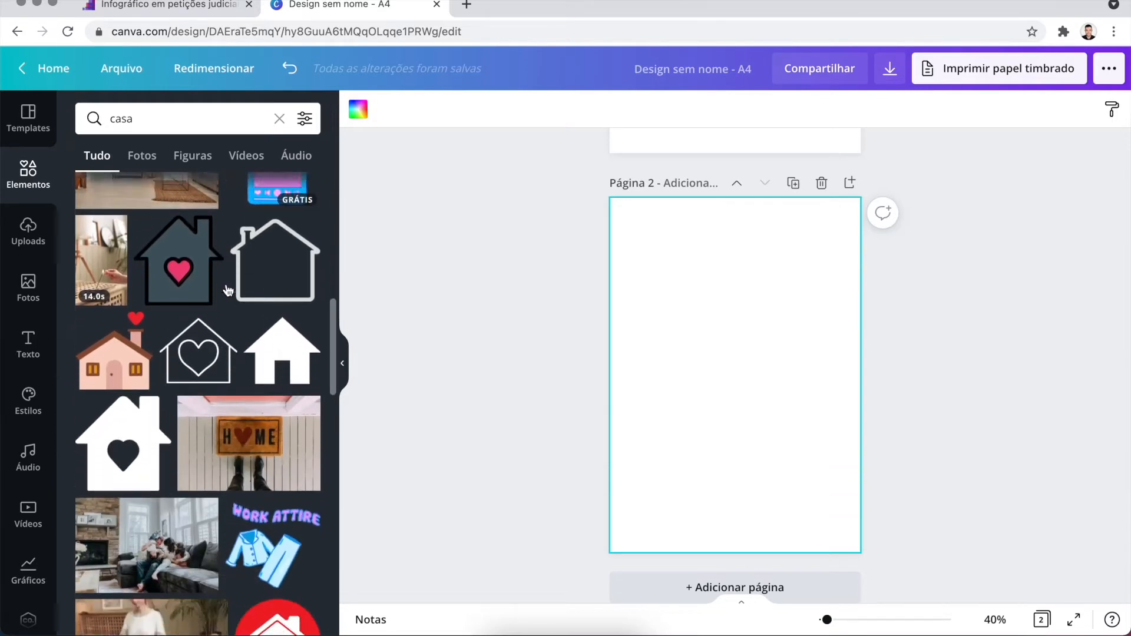
{"action": "scroll", "coordinate": [228, 290], "scroll_direction": "down", "scroll_amount": 10}
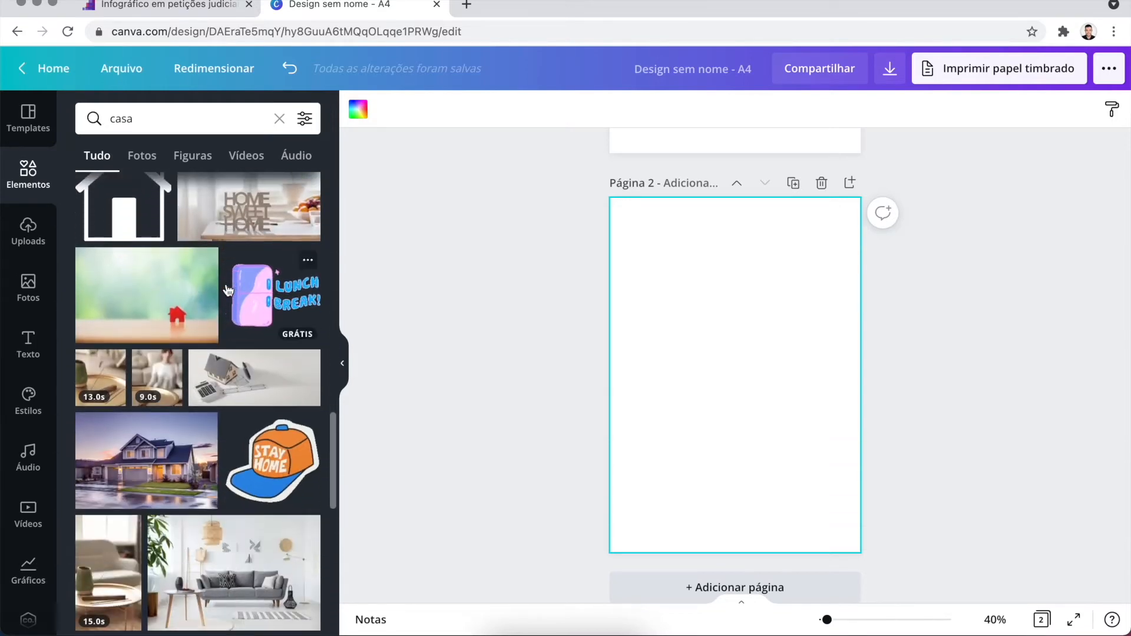
{"action": "scroll", "coordinate": [228, 289], "scroll_direction": "up", "scroll_amount": 15}
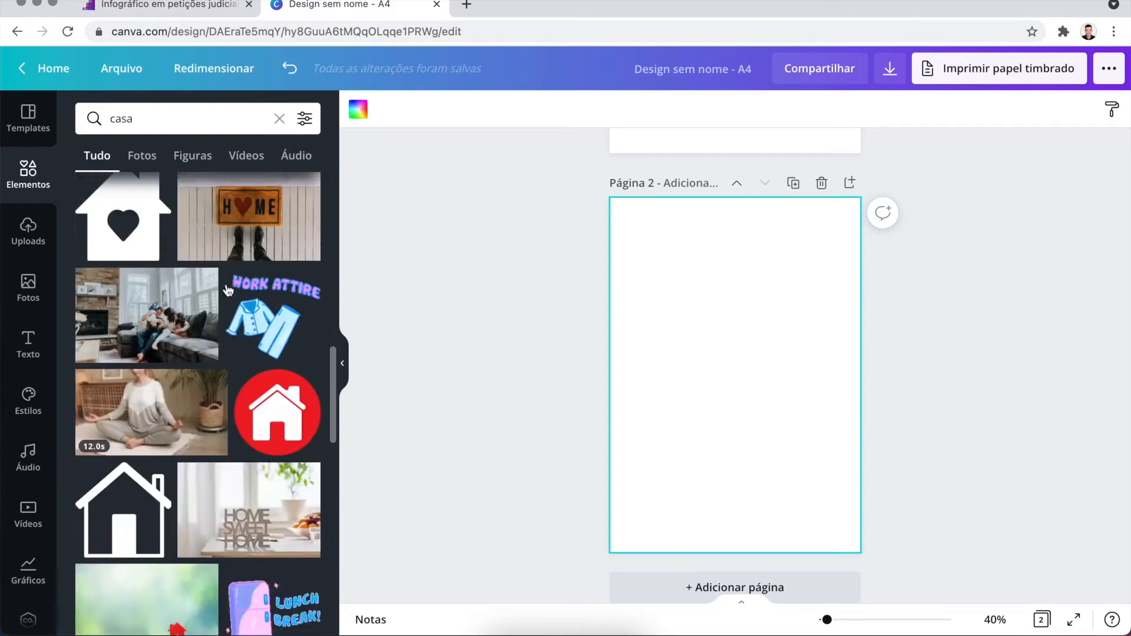
{"action": "left_click", "coordinate": [195, 156]}
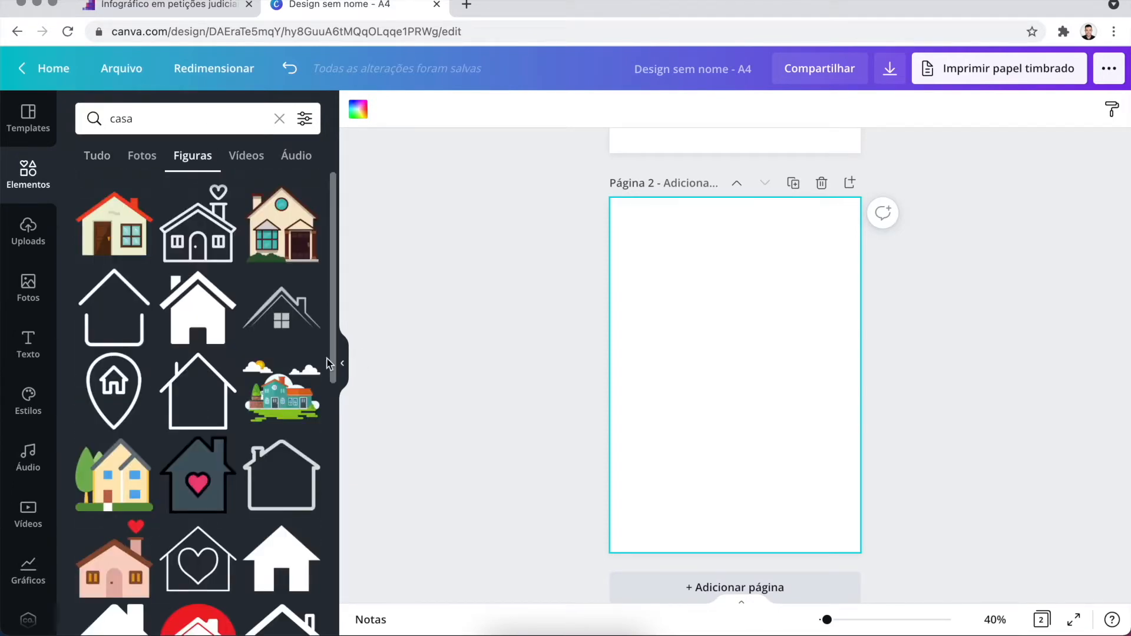
Step: Add the three-storey building illustration with trees to page 2, enlarge it by about half, and move it to the page's upper left
{"action": "scroll", "coordinate": [212, 434], "scroll_direction": "down", "scroll_amount": 5}
{"action": "scroll", "coordinate": [214, 439], "scroll_direction": "down", "scroll_amount": 3}
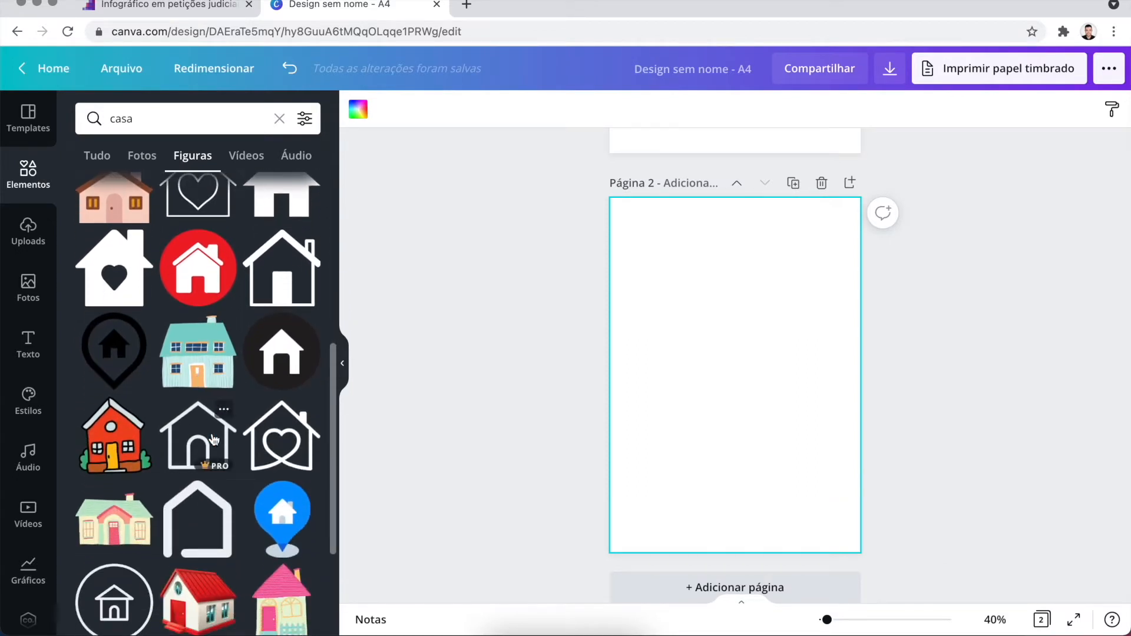
{"action": "scroll", "coordinate": [214, 439], "scroll_direction": "down", "scroll_amount": 5}
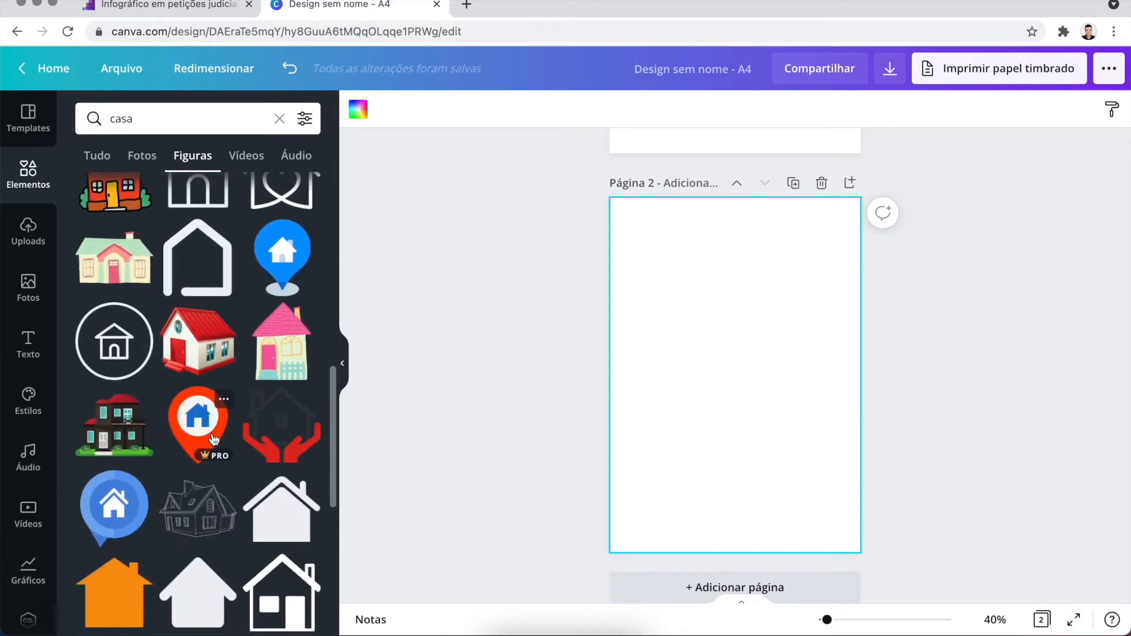
{"action": "scroll", "coordinate": [214, 439], "scroll_direction": "down", "scroll_amount": 6}
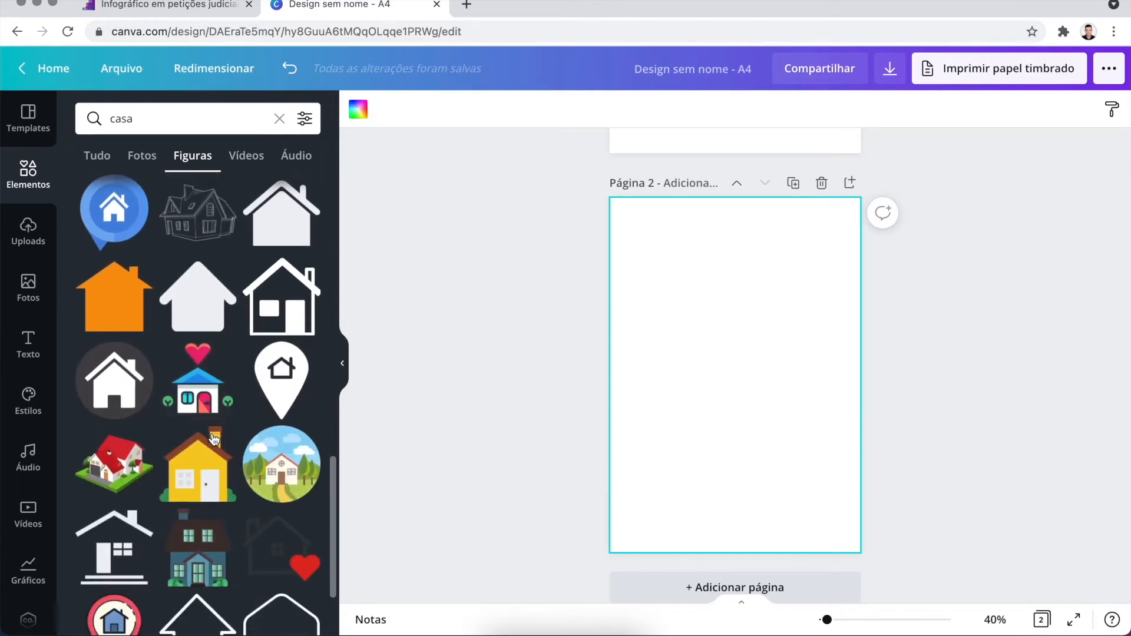
{"action": "scroll", "coordinate": [214, 439], "scroll_direction": "down", "scroll_amount": 3}
{"action": "scroll", "coordinate": [214, 439], "scroll_direction": "up", "scroll_amount": 5}
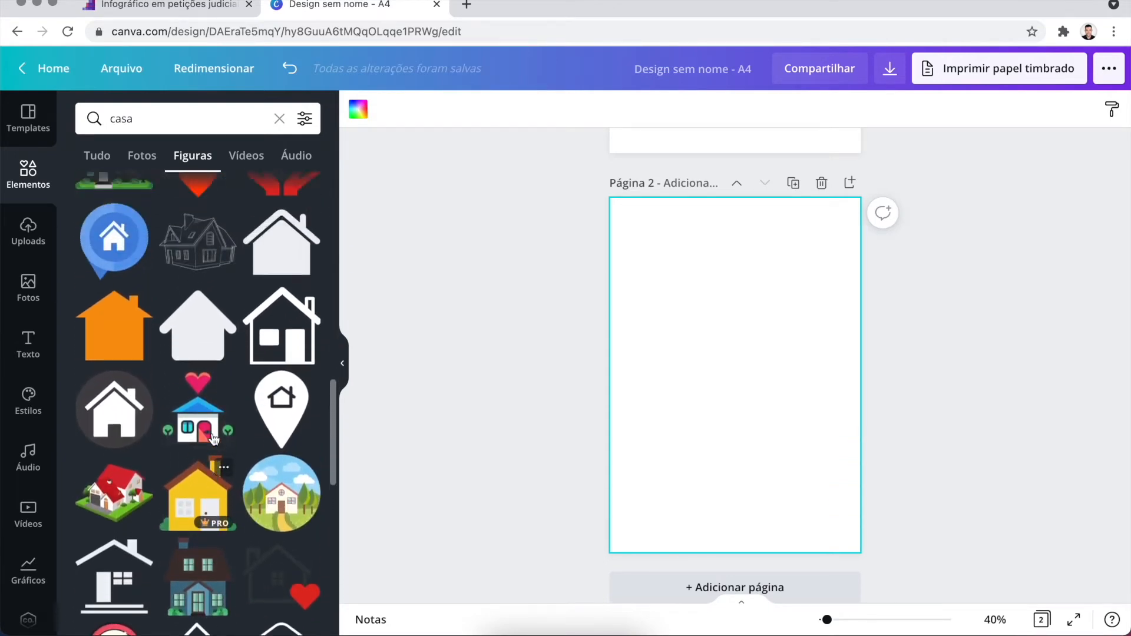
{"action": "scroll", "coordinate": [213, 439], "scroll_direction": "up", "scroll_amount": 10}
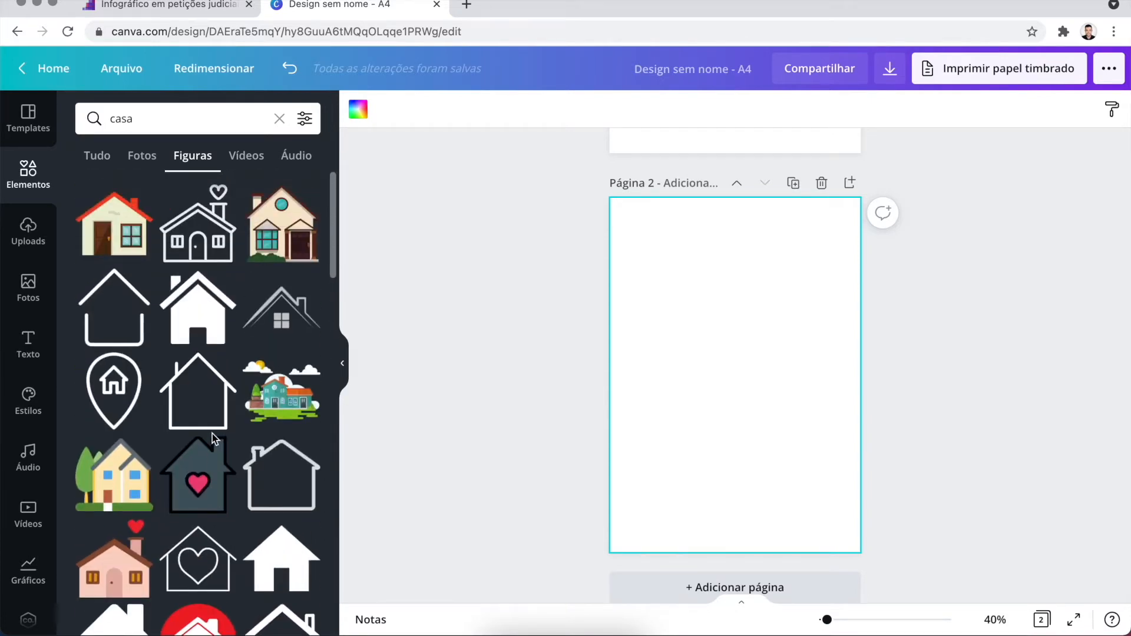
{"action": "scroll", "coordinate": [212, 433], "scroll_direction": "down", "scroll_amount": 3}
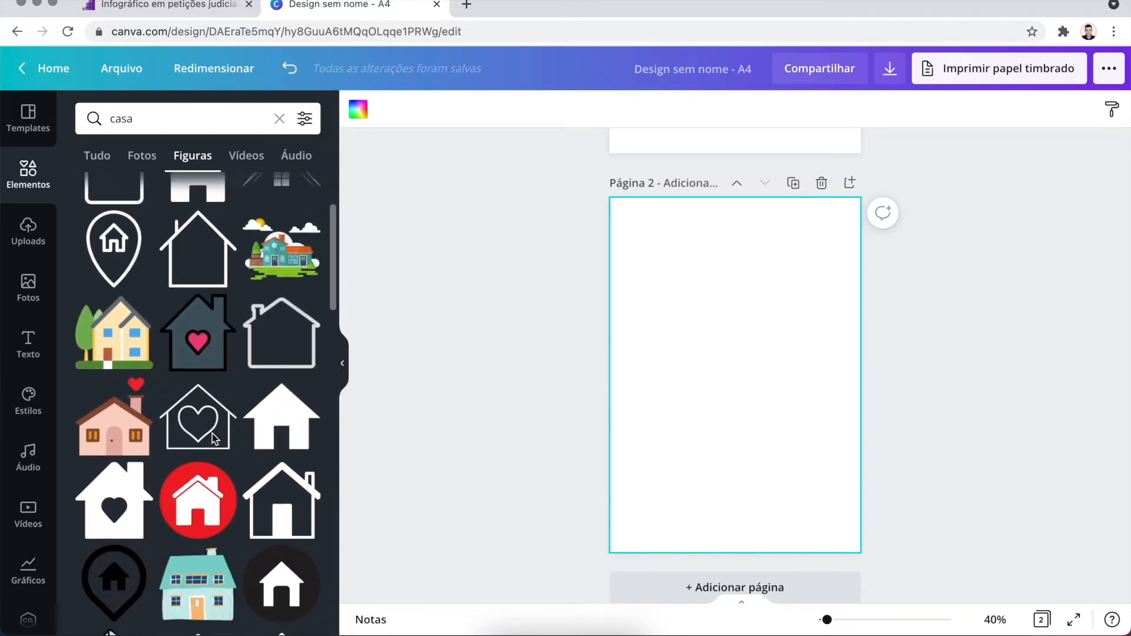
{"action": "scroll", "coordinate": [212, 434], "scroll_direction": "down", "scroll_amount": 8}
{"action": "scroll", "coordinate": [214, 439], "scroll_direction": "down", "scroll_amount": 5}
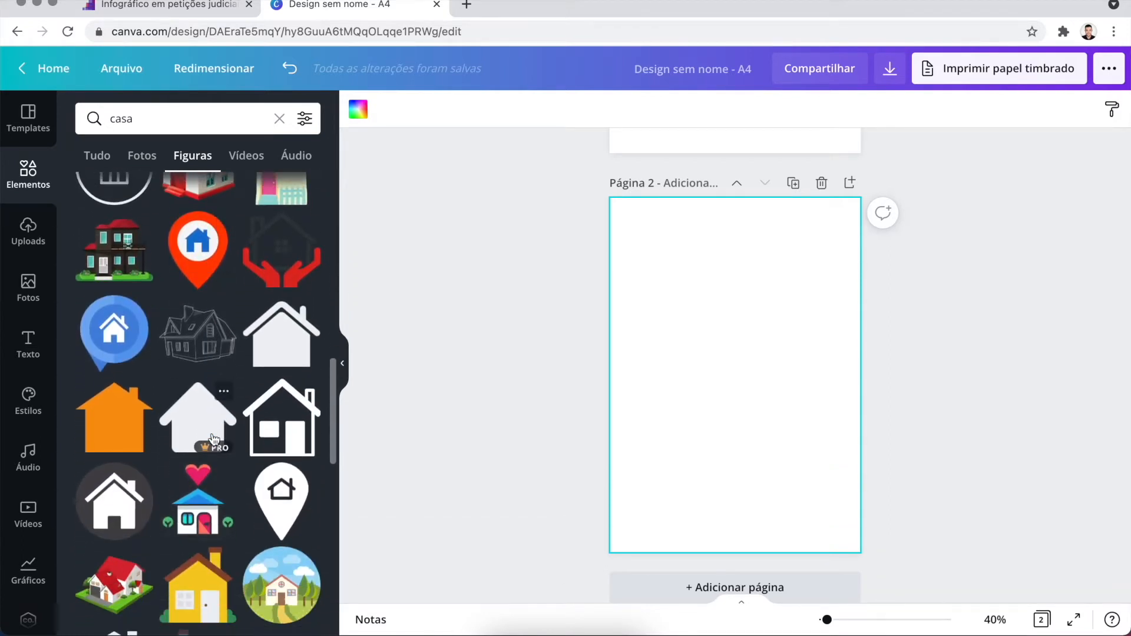
{"action": "scroll", "coordinate": [214, 439], "scroll_direction": "down", "scroll_amount": 5}
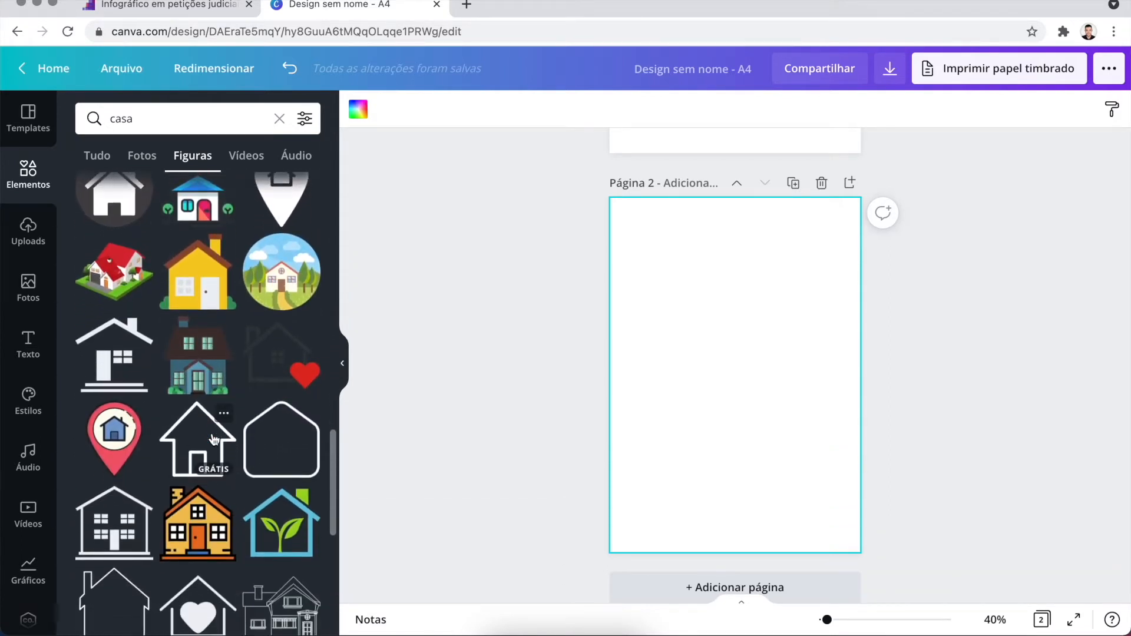
{"action": "scroll", "coordinate": [213, 439], "scroll_direction": "down", "scroll_amount": 5}
{"action": "scroll", "coordinate": [214, 439], "scroll_direction": "down", "scroll_amount": 5}
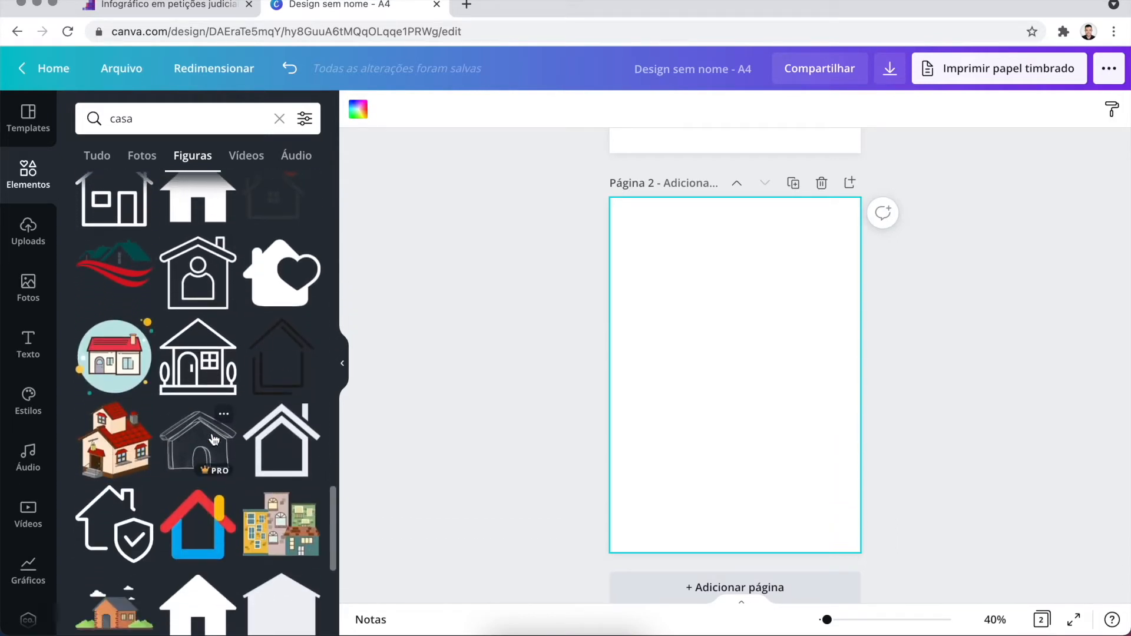
{"action": "scroll", "coordinate": [214, 439], "scroll_direction": "down", "scroll_amount": 5}
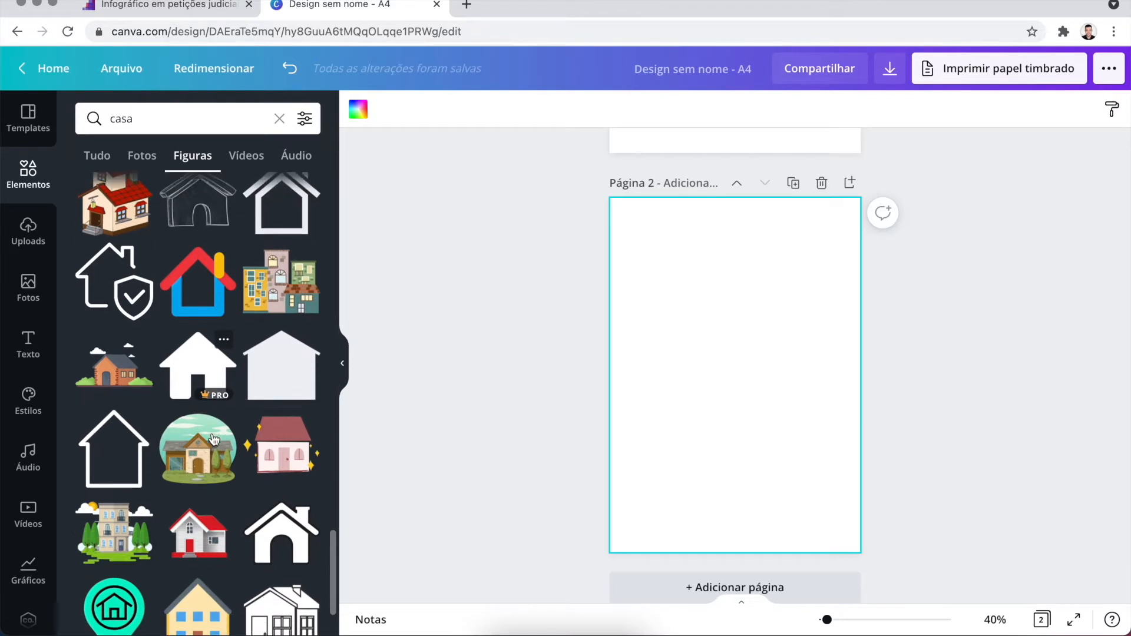
{"action": "scroll", "coordinate": [214, 439], "scroll_direction": "down", "scroll_amount": 3}
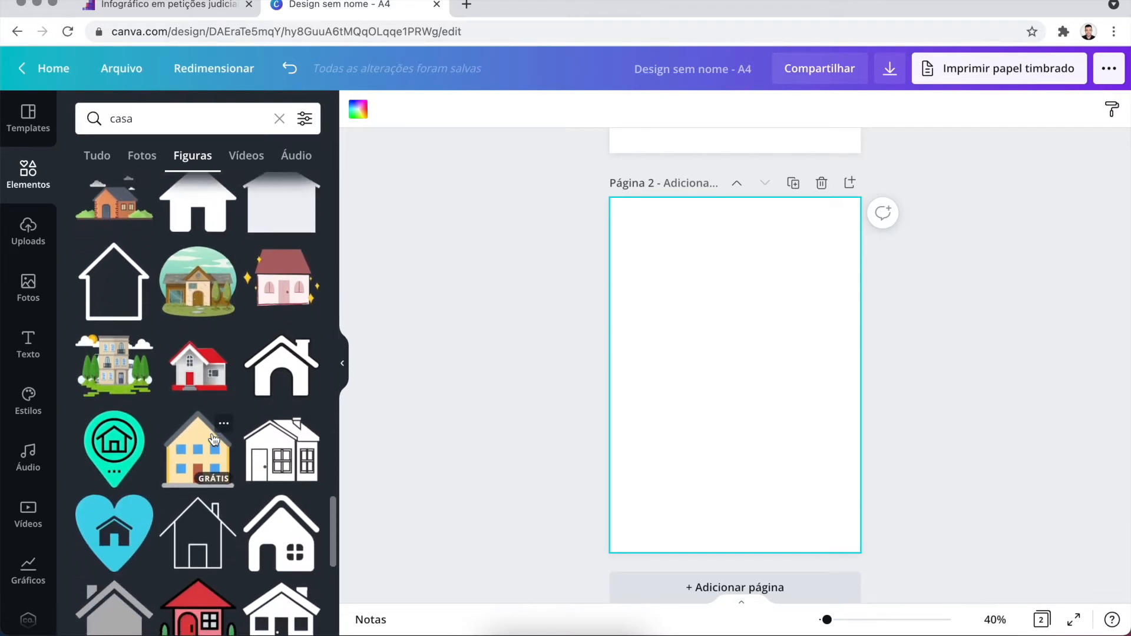
{"action": "scroll", "coordinate": [214, 439], "scroll_direction": "down", "scroll_amount": 2}
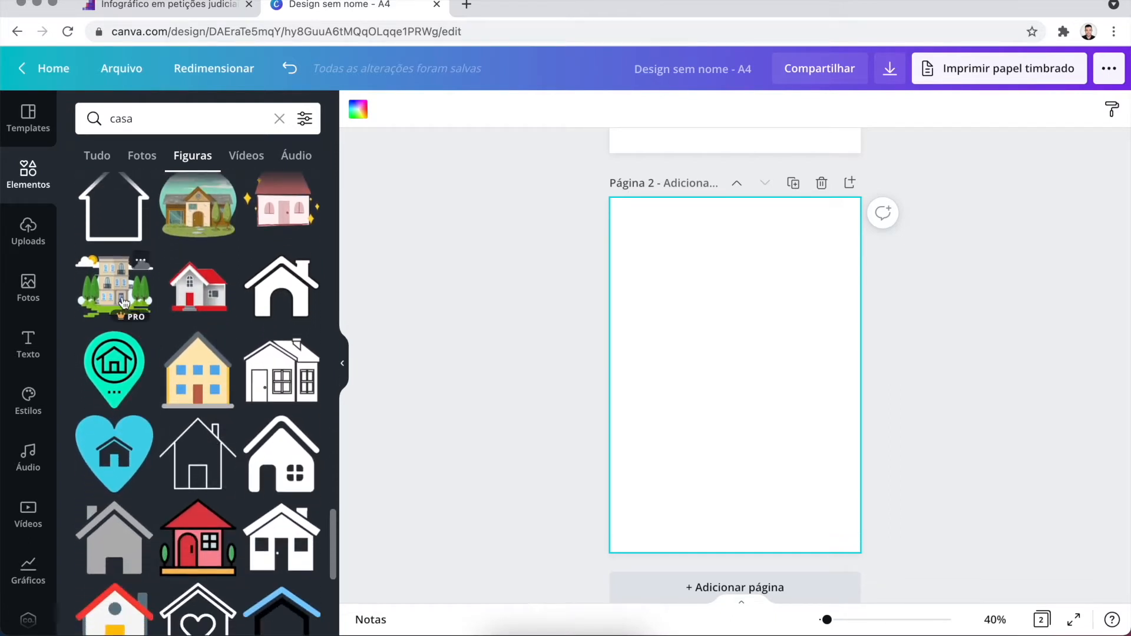
{"action": "left_click", "coordinate": [124, 303]}
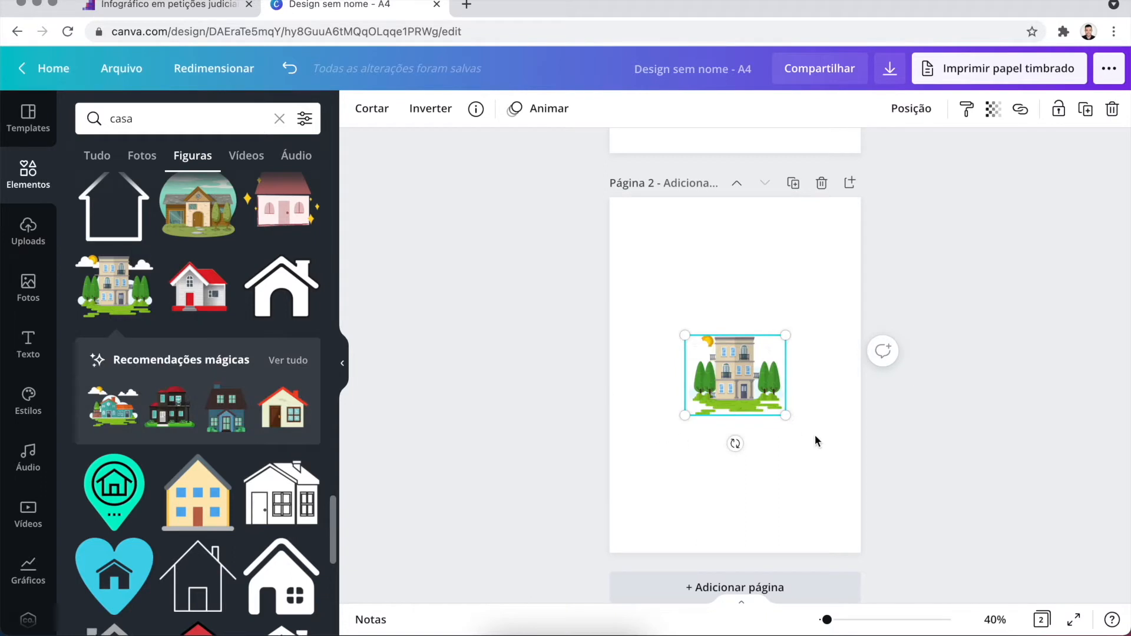
{"action": "left_click_drag", "start_coordinate": [790, 417], "coordinate": [844, 461]}
{"action": "left_click_drag", "start_coordinate": [749, 394], "coordinate": [684, 302]}
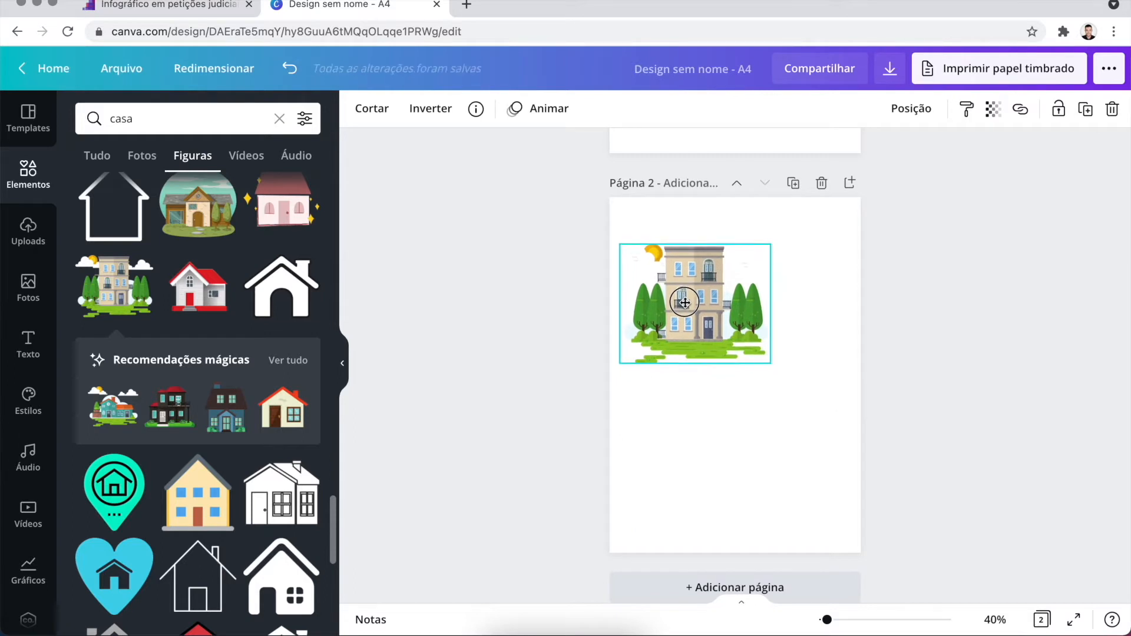
{"action": "left_click", "coordinate": [752, 443]}
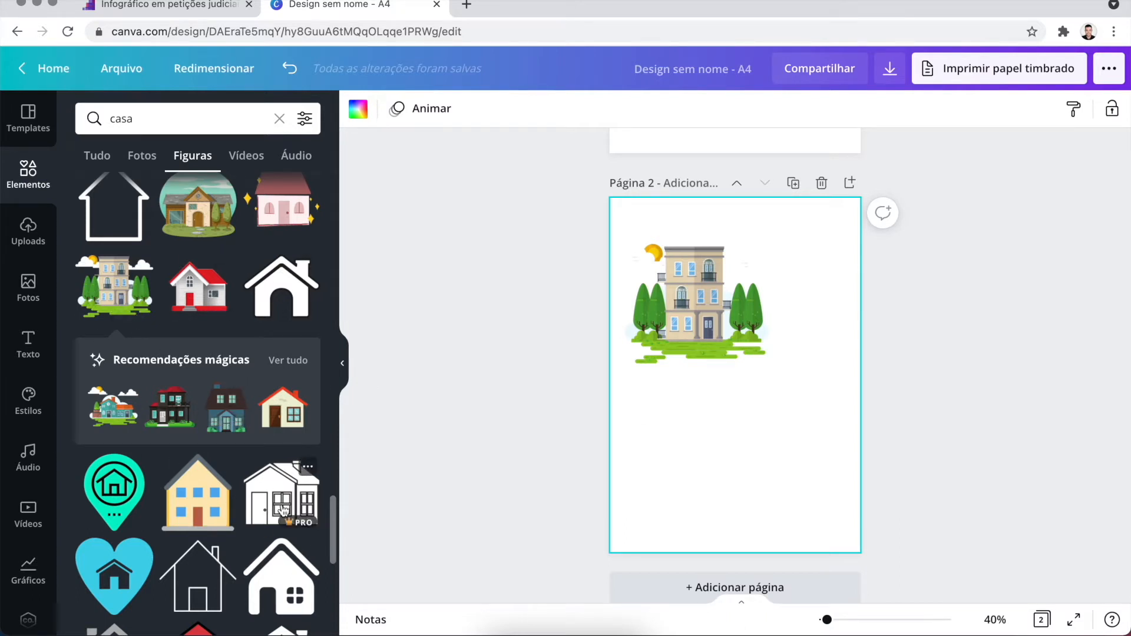
{"action": "scroll", "coordinate": [283, 511], "scroll_direction": "down", "scroll_amount": 2}
{"action": "scroll", "coordinate": [283, 510], "scroll_direction": "up", "scroll_amount": 3}
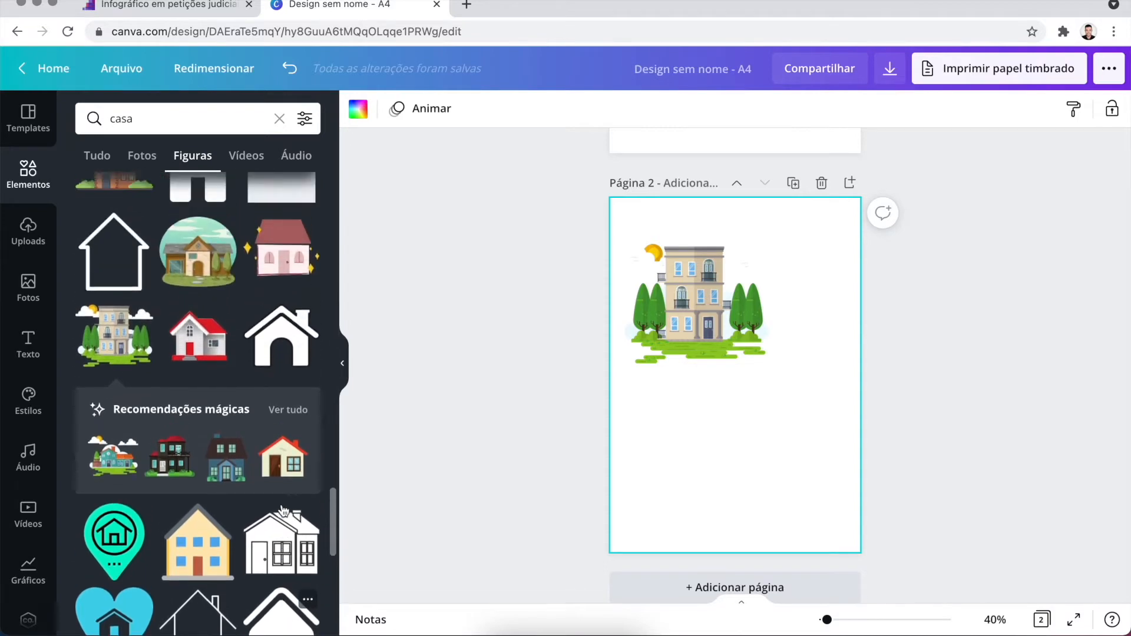
{"action": "scroll", "coordinate": [283, 510], "scroll_direction": "up", "scroll_amount": 1}
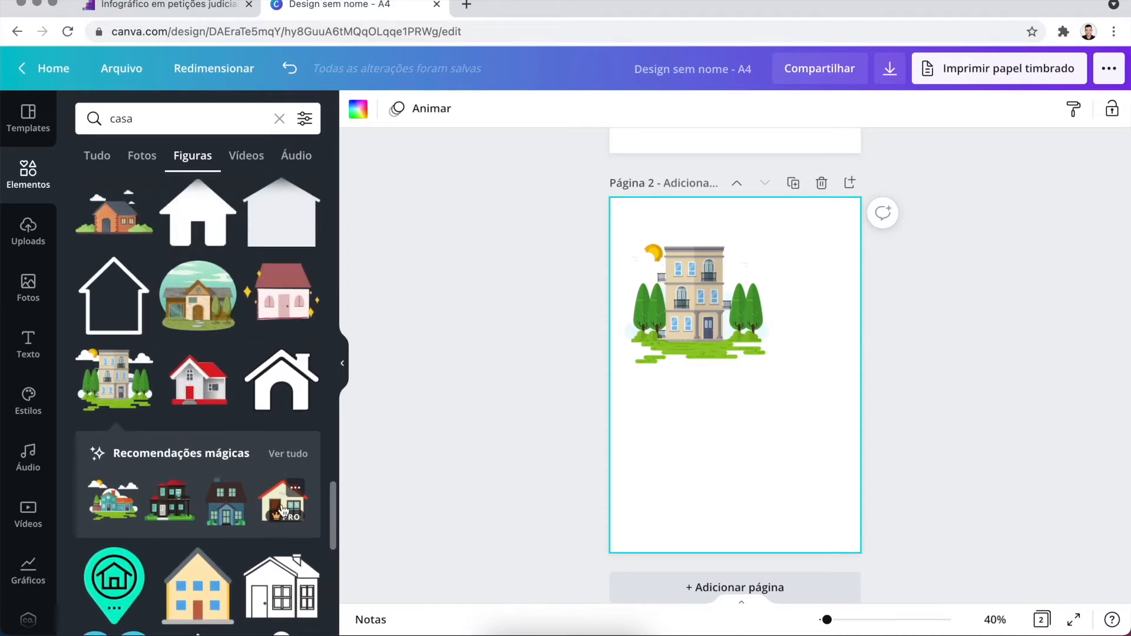
{"action": "scroll", "coordinate": [283, 510], "scroll_direction": "up", "scroll_amount": 10}
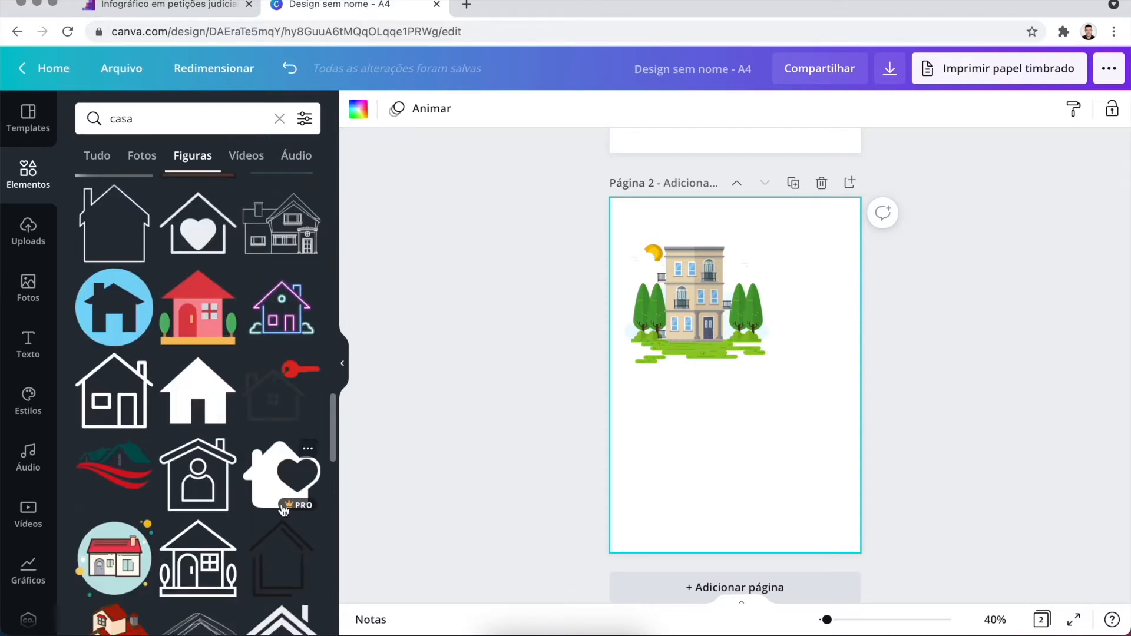
{"action": "scroll", "coordinate": [283, 510], "scroll_direction": "up", "scroll_amount": 1}
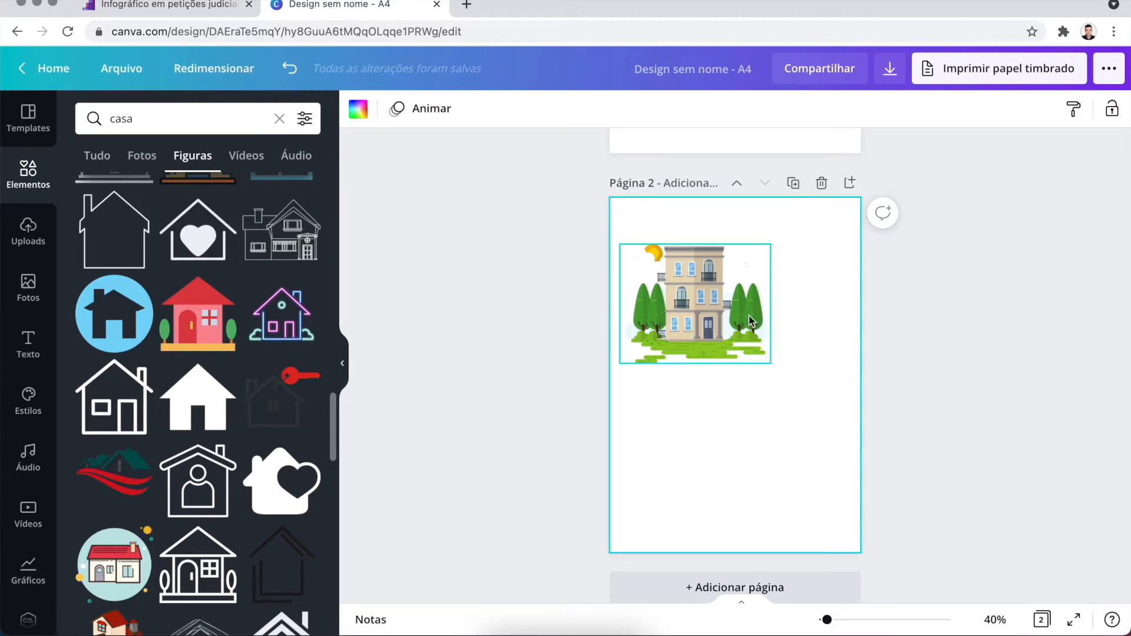
Step: Zoom in to 107% on page 2 and examine the building illustration in a wider workspace
{"action": "left_click", "coordinate": [846, 621]}
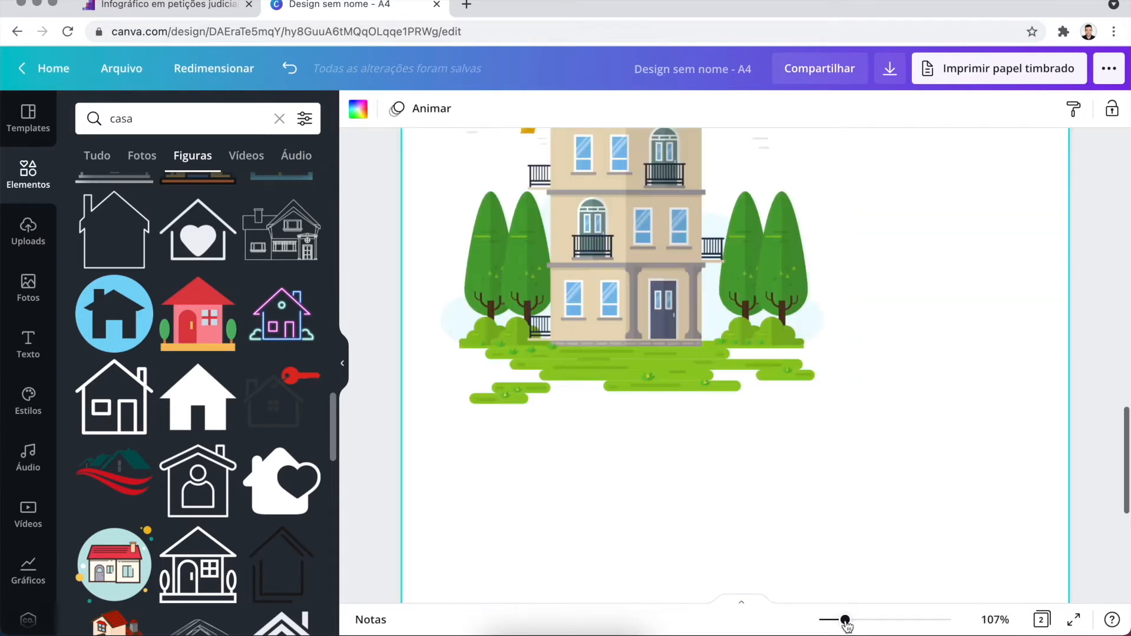
{"action": "left_click", "coordinate": [341, 365]}
{"action": "scroll", "coordinate": [556, 397], "scroll_direction": "up", "scroll_amount": 2}
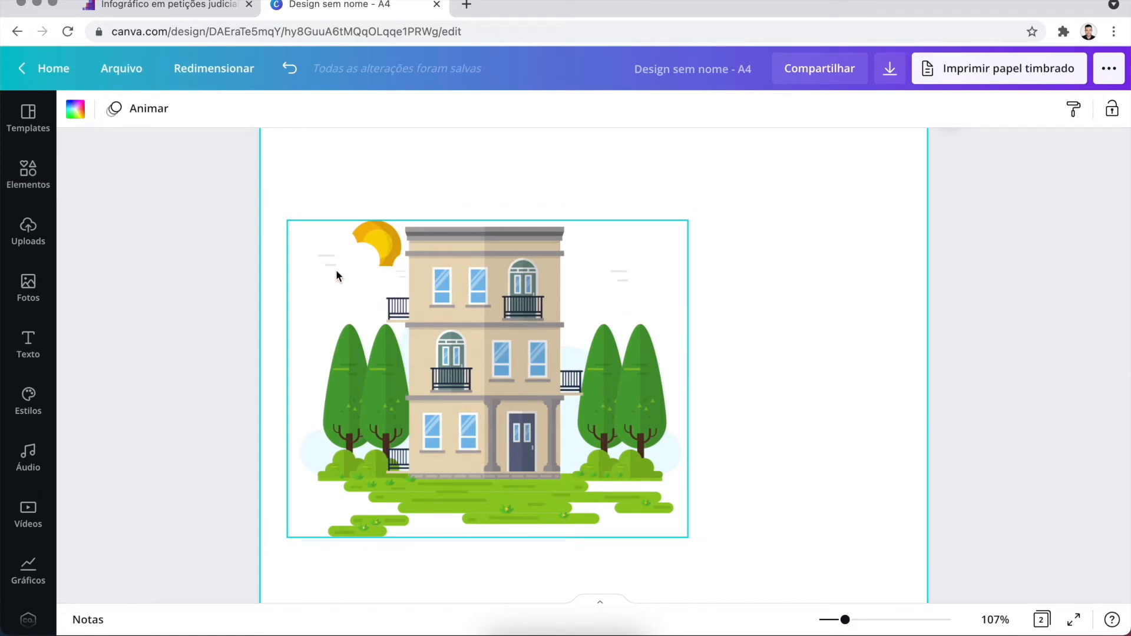
{"action": "left_click", "coordinate": [214, 312]}
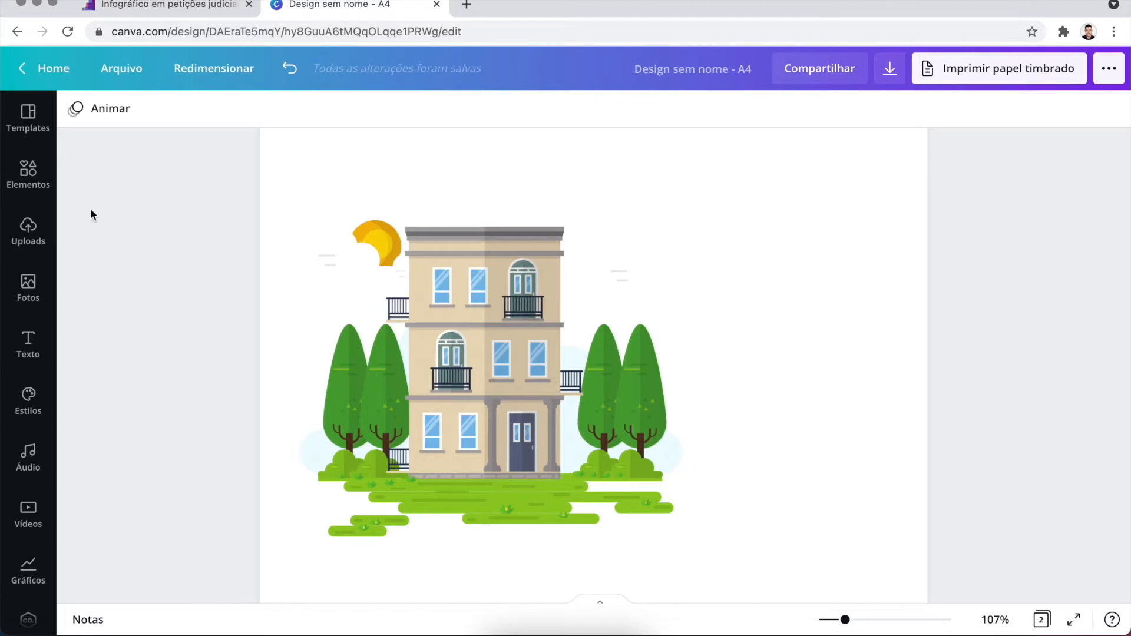
Step: Look through the text and element categories, and open the full Linhas e formas collection
{"action": "left_click", "coordinate": [36, 195]}
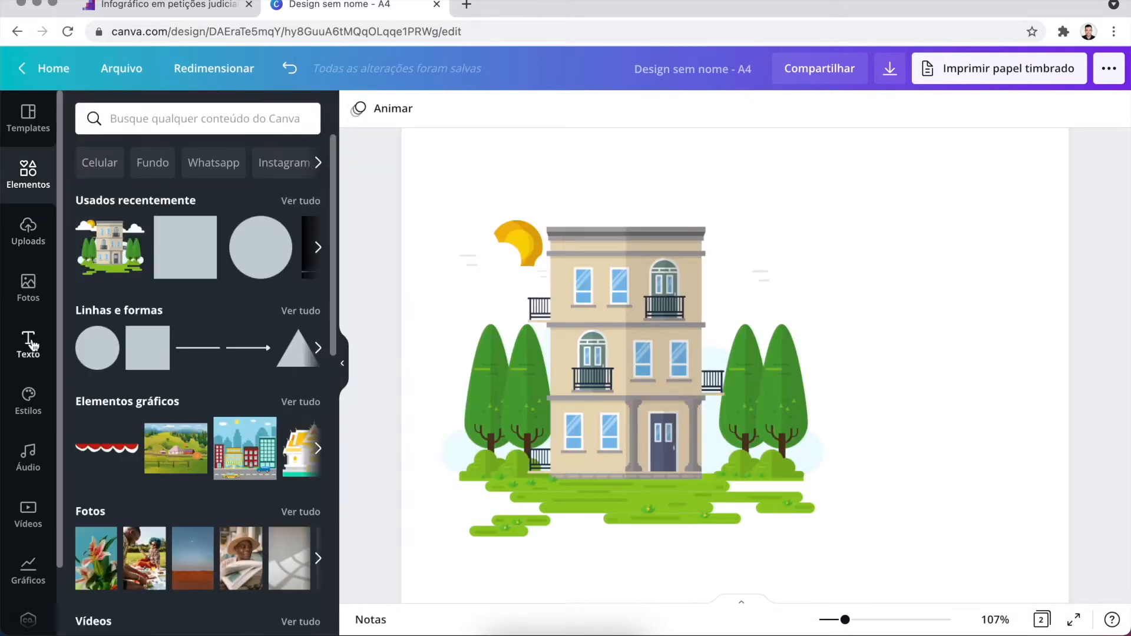
{"action": "left_click", "coordinate": [30, 344]}
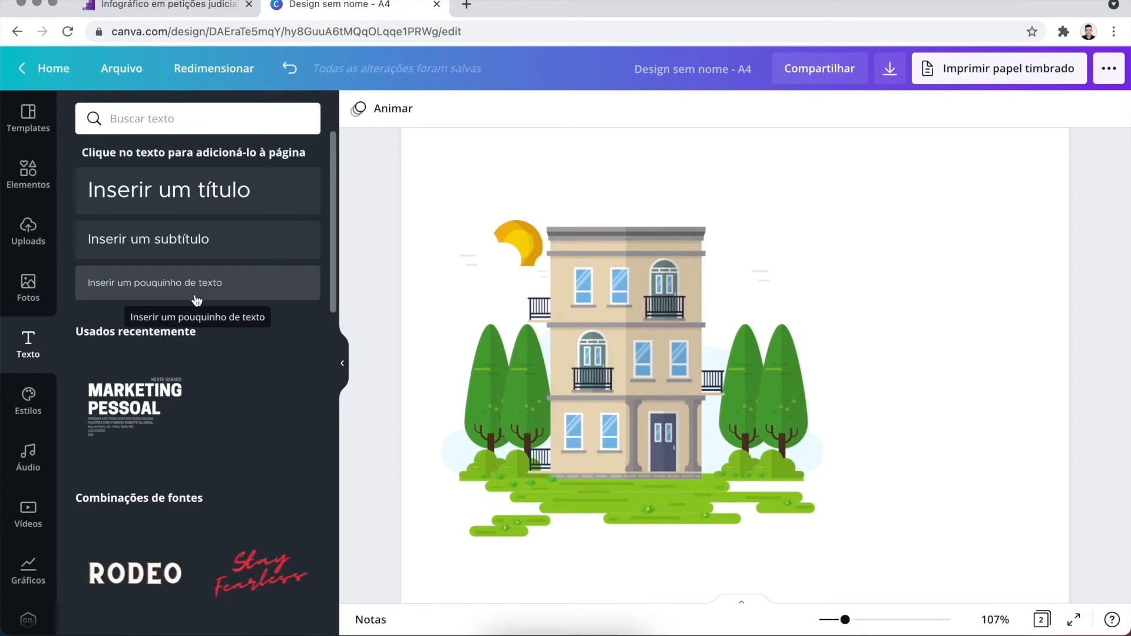
{"action": "left_click", "coordinate": [34, 188]}
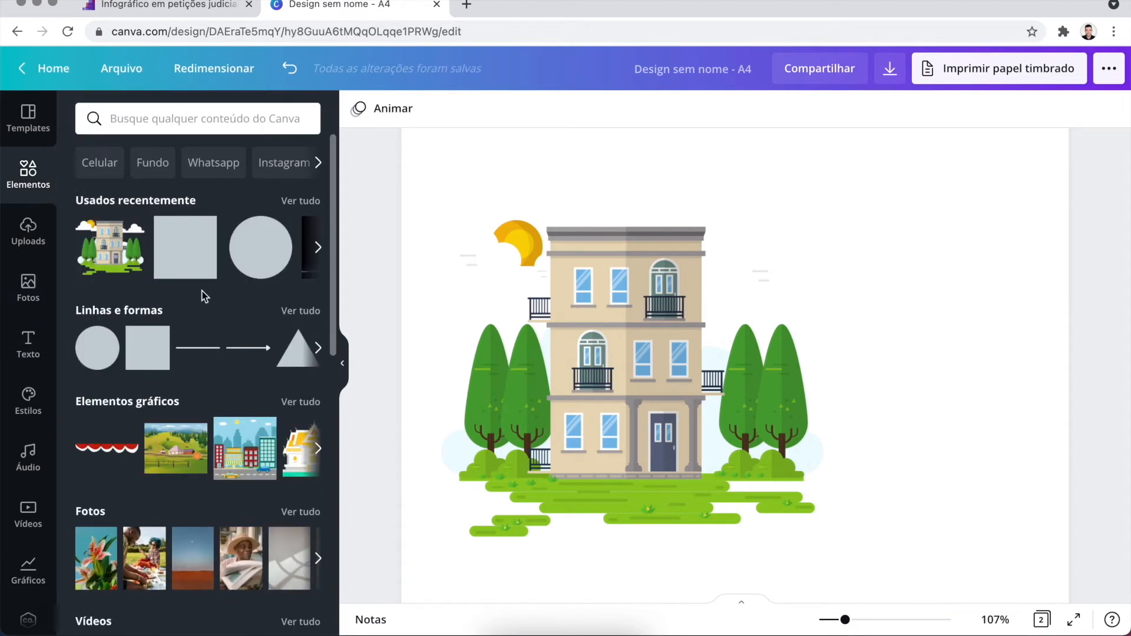
{"action": "left_click", "coordinate": [319, 348]}
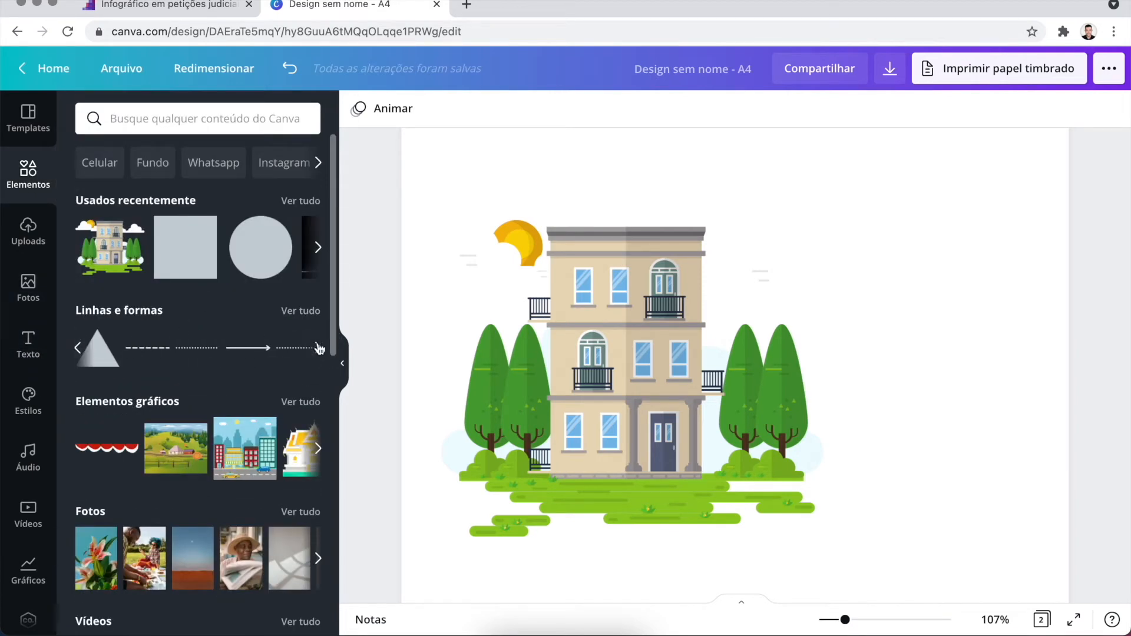
{"action": "left_click", "coordinate": [297, 310]}
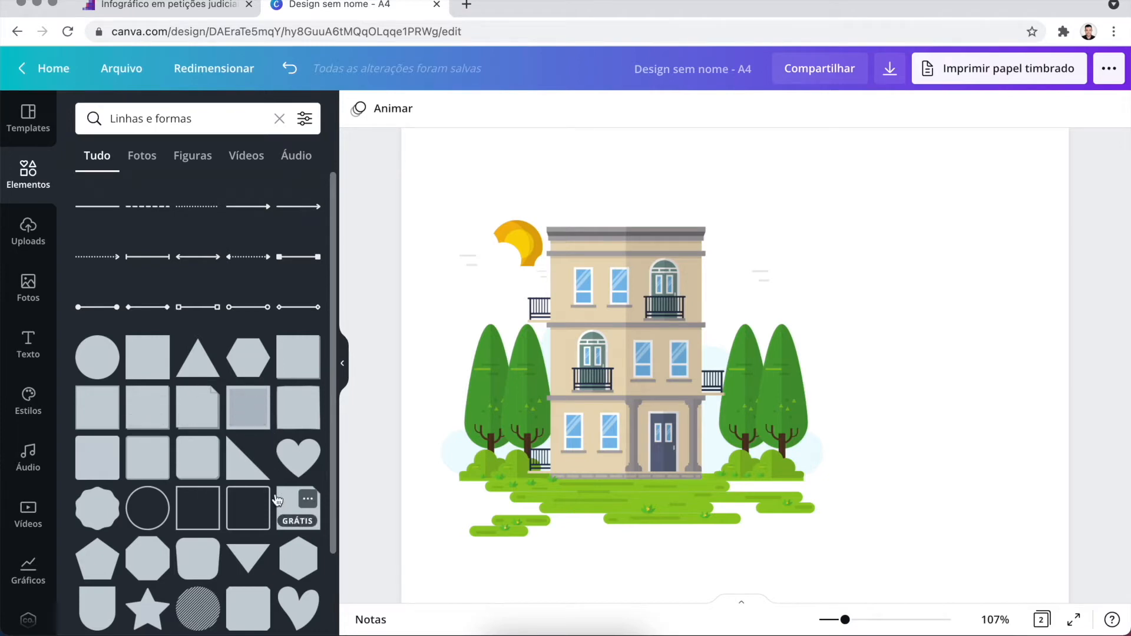
Step: Add a rounded square over the building's right side on page 2 and bring the building illustration to the front
{"action": "left_click", "coordinate": [98, 458]}
{"action": "left_click_drag", "start_coordinate": [738, 484], "coordinate": [822, 329]}
{"action": "left_click", "coordinate": [567, 282]}
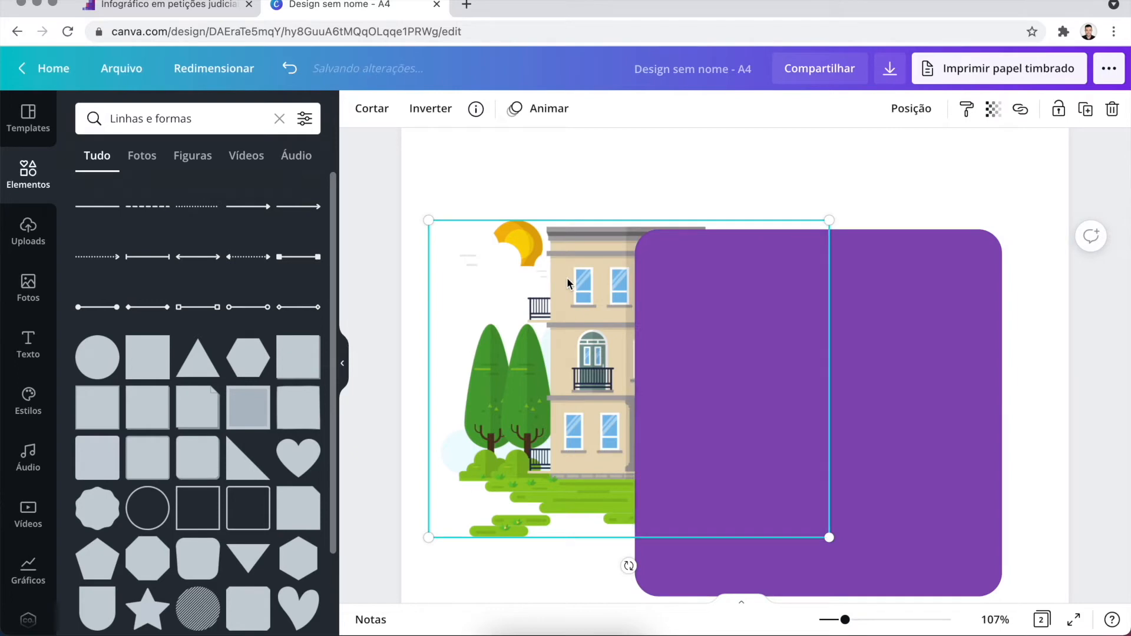
{"action": "right_click", "coordinate": [567, 283]}
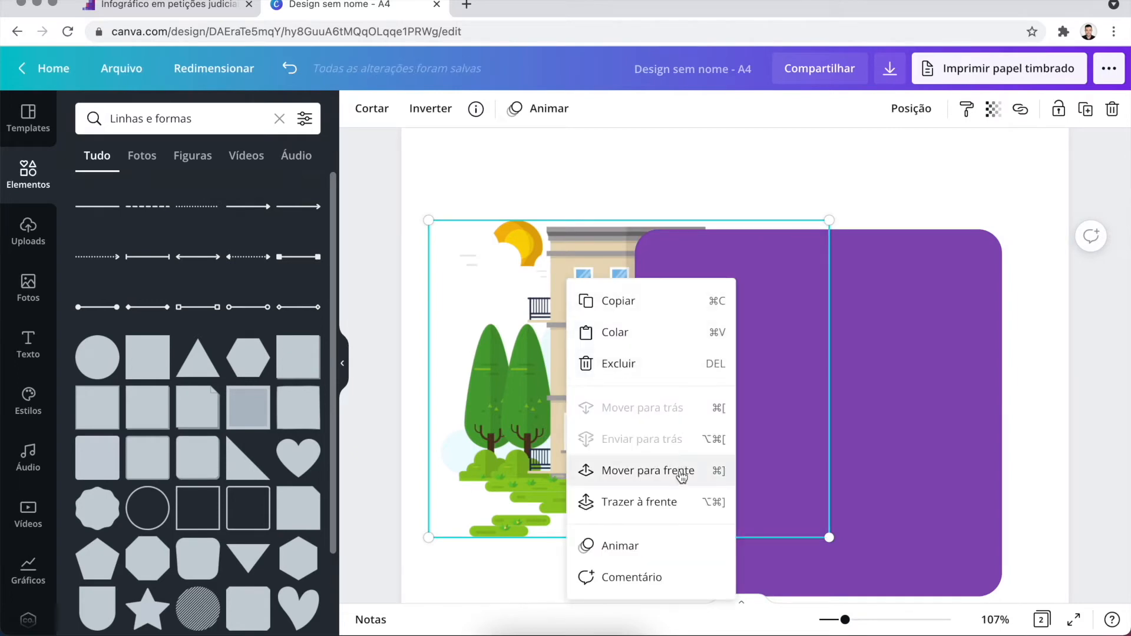
{"action": "left_click", "coordinate": [676, 502]}
Step: Shift the purple rounded square toward the page's right margin and shorten it into a wide banner beside the upper floors
{"action": "left_click_drag", "start_coordinate": [900, 364], "coordinate": [942, 366]}
{"action": "left_click_drag", "start_coordinate": [860, 596], "coordinate": [883, 313]}
{"action": "left_click", "coordinate": [966, 442]}
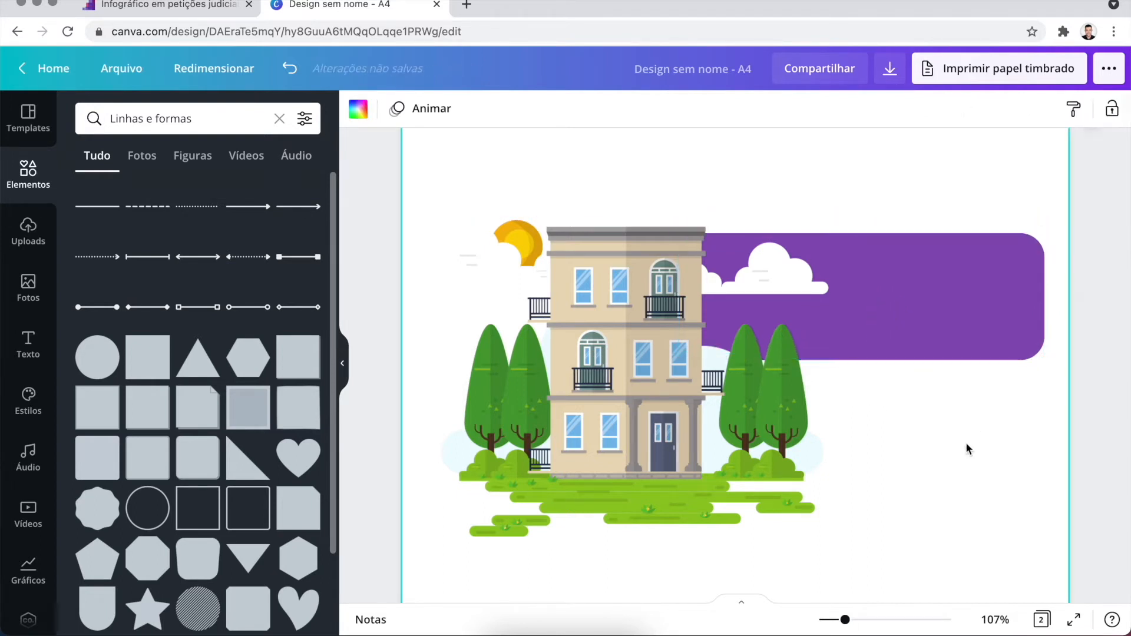
{"action": "left_click", "coordinate": [907, 328]}
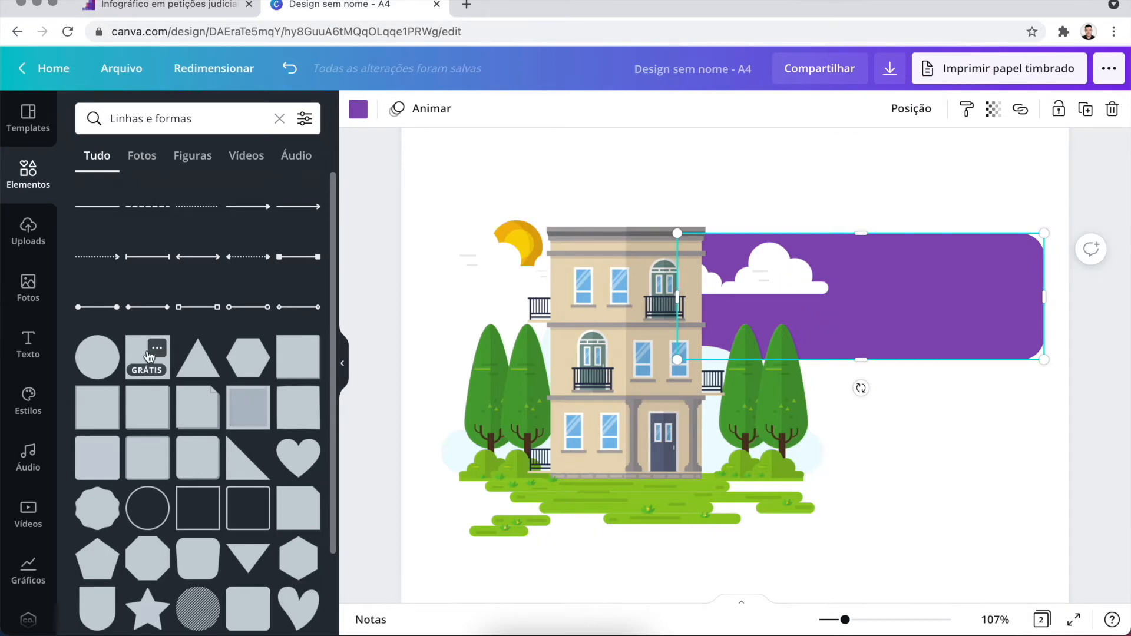
Step: Add a plain square to page 2 and shrink it to about a quarter of its original width
{"action": "left_click", "coordinate": [157, 348]}
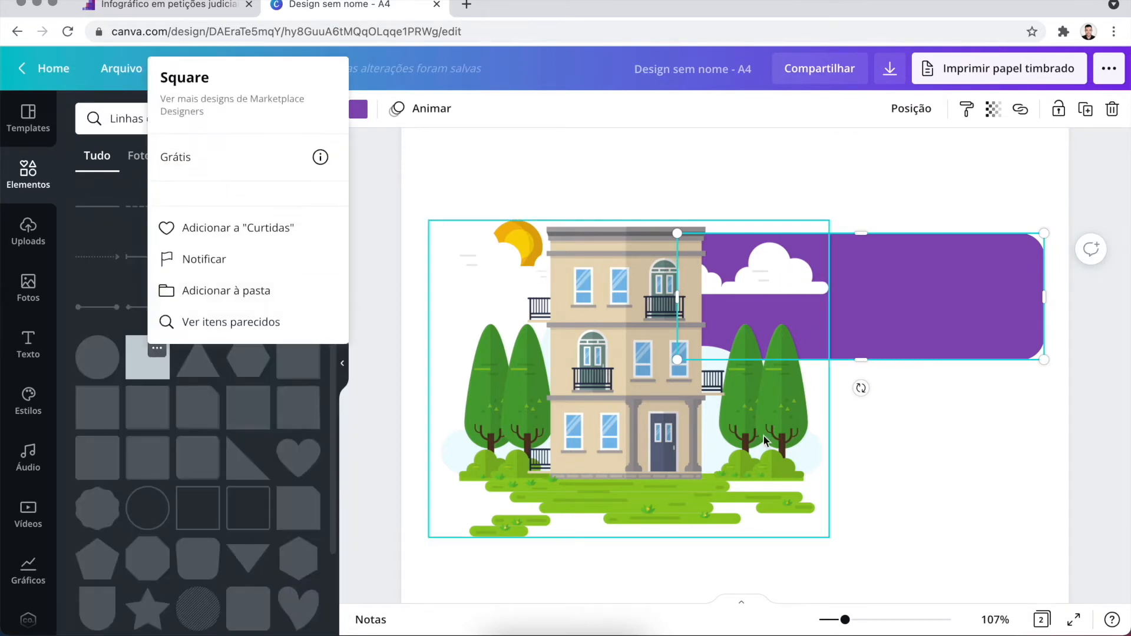
{"action": "left_click", "coordinate": [149, 372]}
{"action": "left_click", "coordinate": [149, 373]}
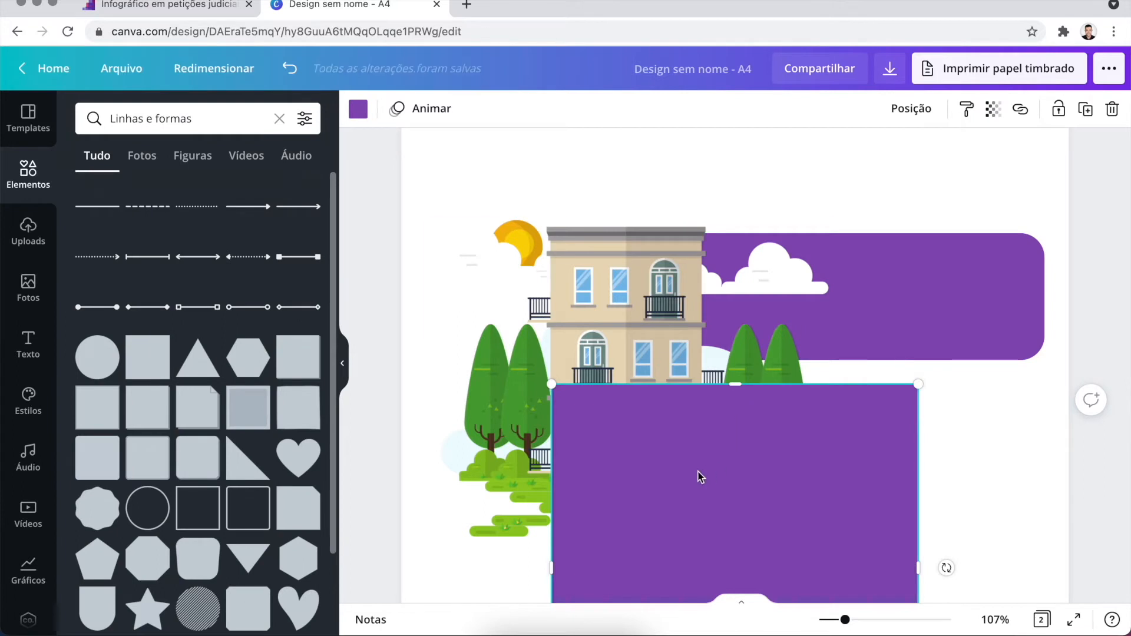
{"action": "left_click_drag", "start_coordinate": [701, 477], "coordinate": [780, 338]}
{"action": "scroll", "coordinate": [783, 343], "scroll_direction": "down", "scroll_amount": 3}
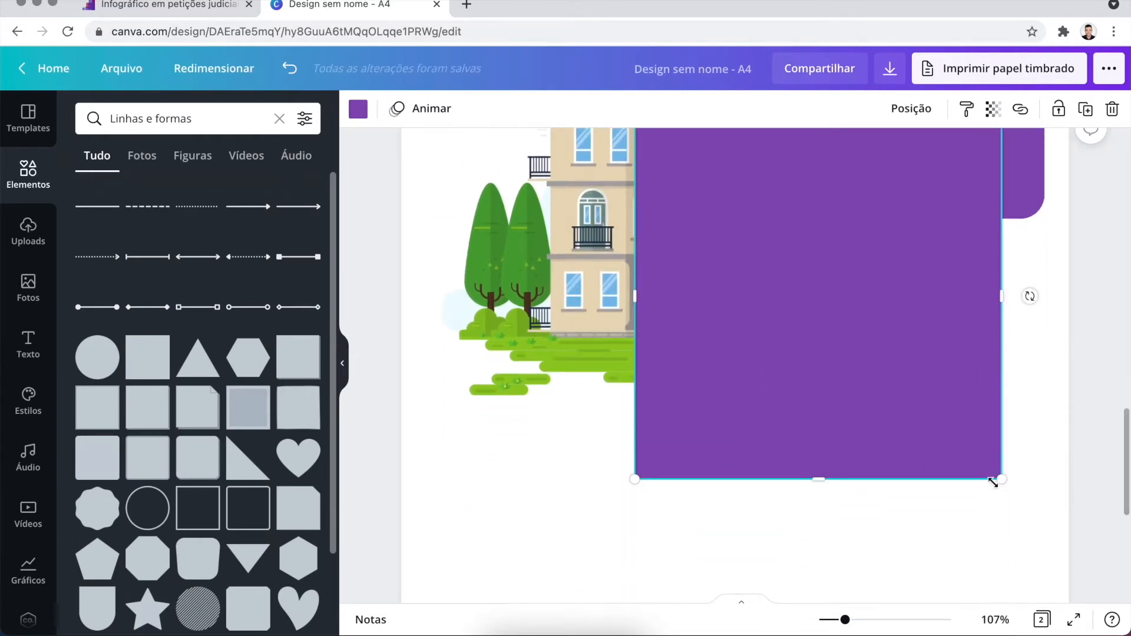
{"action": "left_click_drag", "start_coordinate": [999, 479], "coordinate": [718, 196]}
Step: Place the small square over the cloud on the purple banner and stretch it into a rectangle that covers the cloud
{"action": "scroll", "coordinate": [699, 225], "scroll_direction": "up", "scroll_amount": 2}
{"action": "scroll", "coordinate": [699, 225], "scroll_direction": "up", "scroll_amount": 1}
{"action": "left_click_drag", "start_coordinate": [679, 276], "coordinate": [764, 264]}
{"action": "left_click_drag", "start_coordinate": [766, 307], "coordinate": [765, 294]}
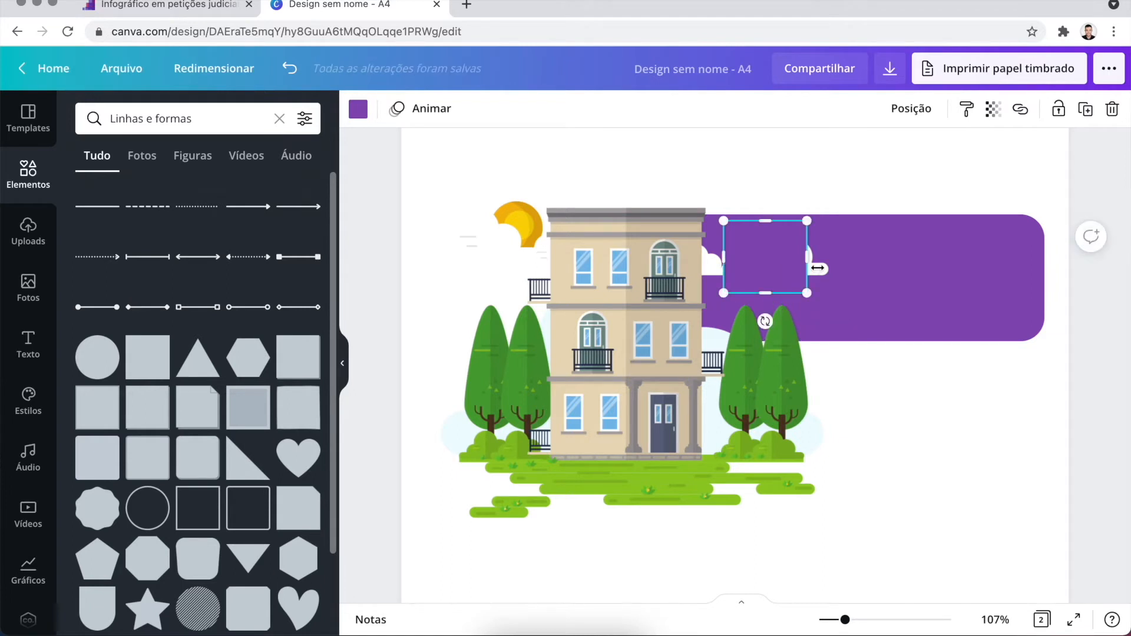
{"action": "left_click_drag", "start_coordinate": [853, 258], "coordinate": [861, 256]}
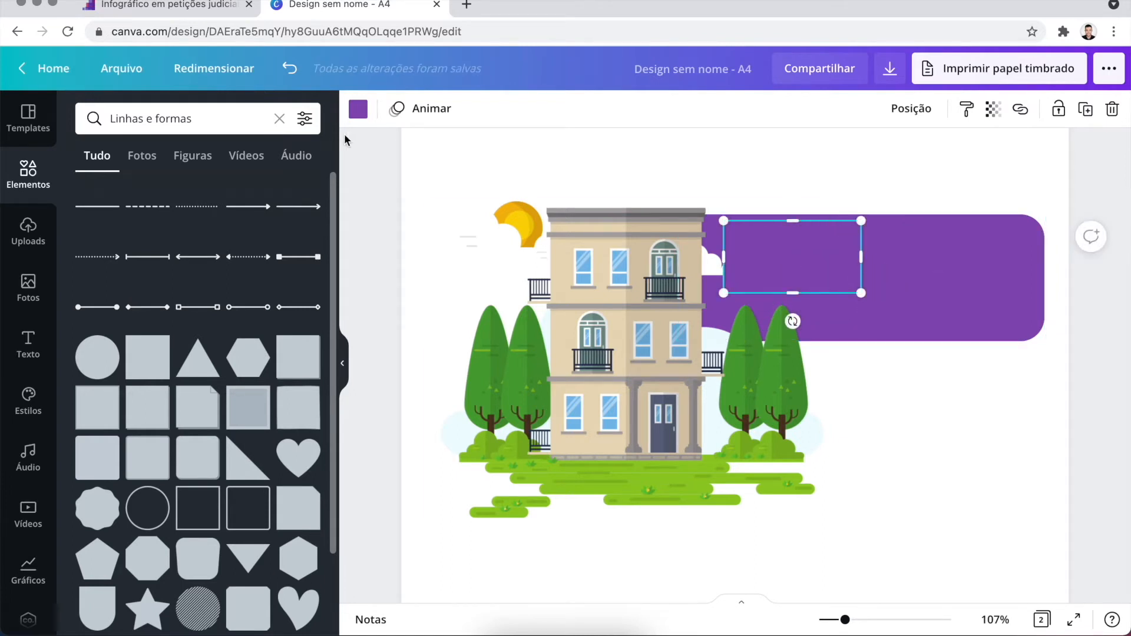
Step: Recolour the small rectangle and the rounded banner with the light grey from the logo colours
{"action": "left_click", "coordinate": [356, 110]}
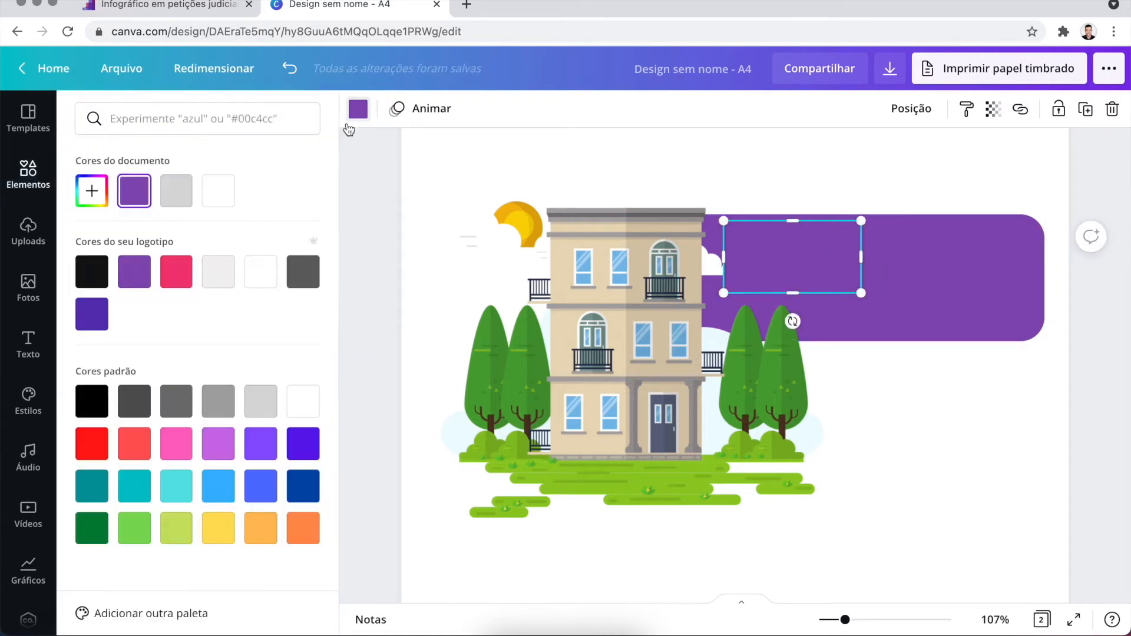
{"action": "left_click", "coordinate": [229, 277]}
{"action": "left_click", "coordinate": [913, 318]}
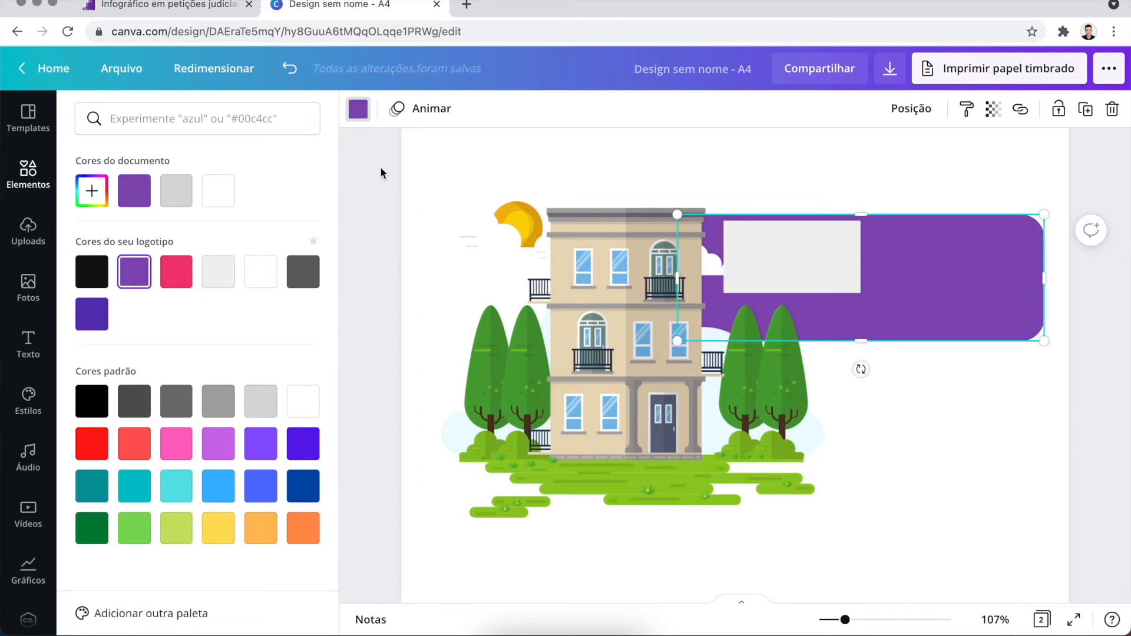
{"action": "left_click", "coordinate": [235, 263]}
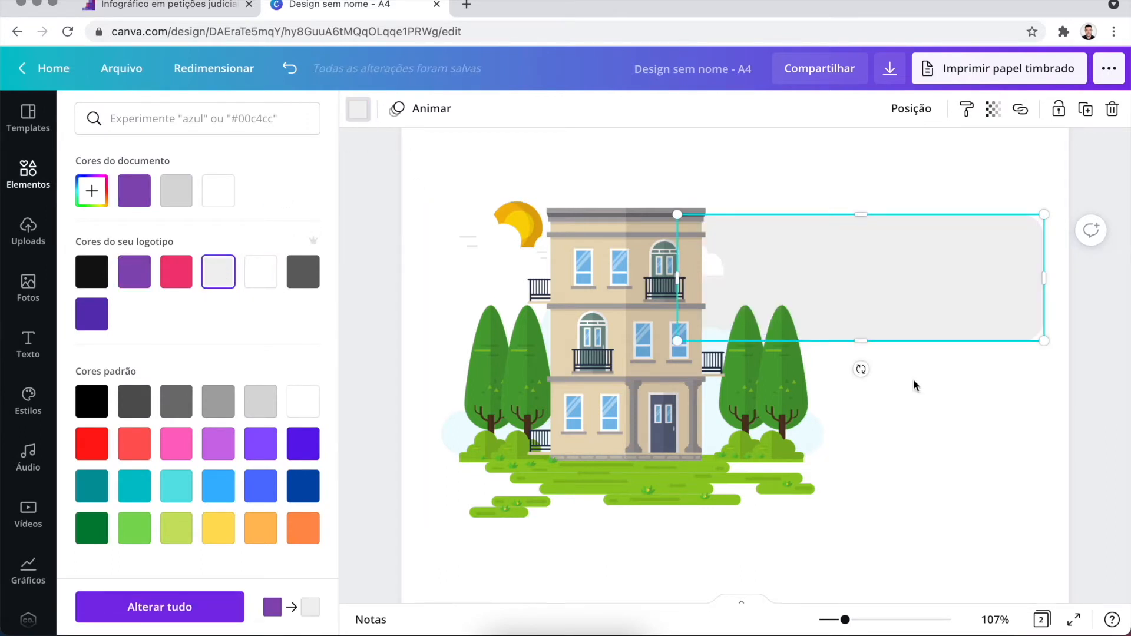
Step: Nudge the light grey banner down so its upper edge lines up with the small rectangle
{"action": "left_click", "coordinate": [810, 275]}
{"action": "left_click", "coordinate": [934, 288], "text": "shift"}
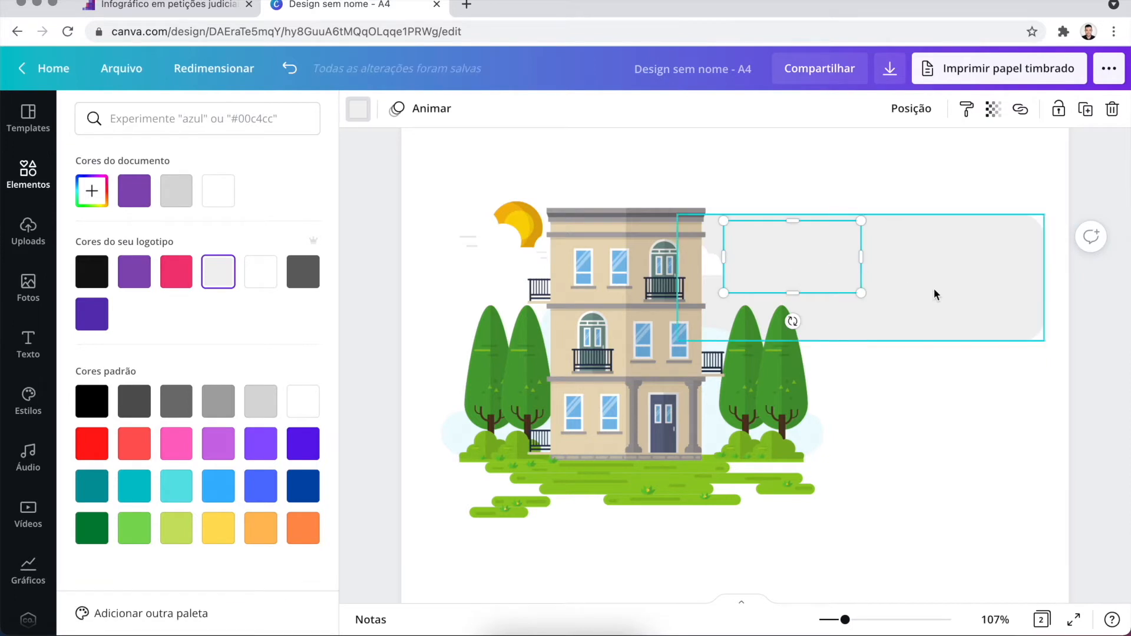
{"action": "left_click", "coordinate": [1017, 475]}
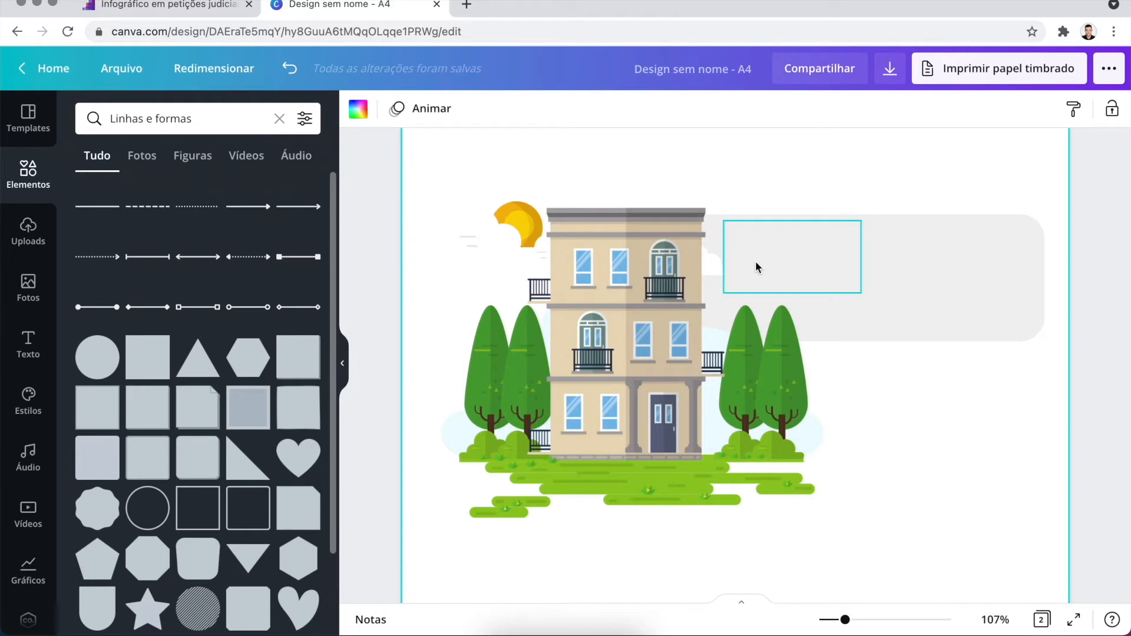
{"action": "left_click", "coordinate": [780, 270]}
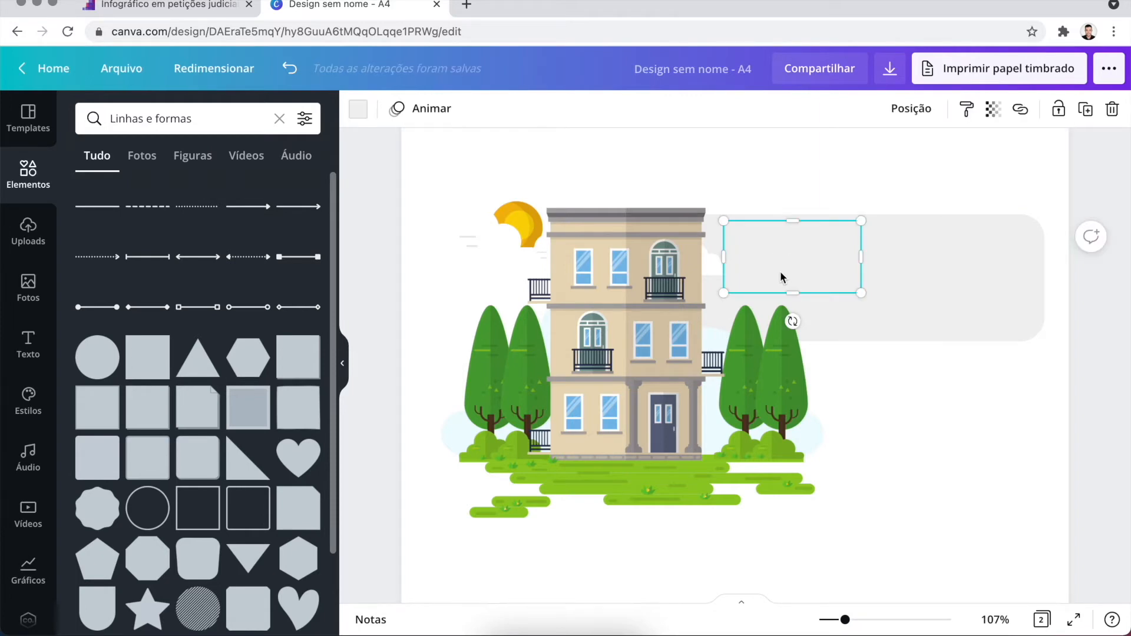
{"action": "left_click", "coordinate": [917, 324]}
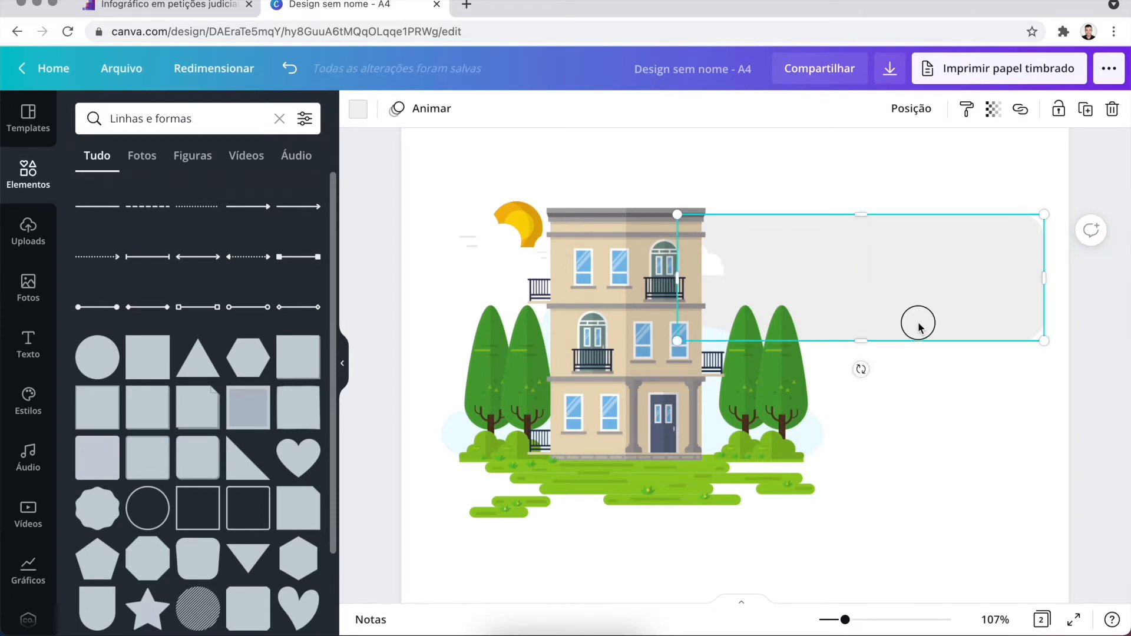
{"action": "left_click", "coordinate": [945, 460]}
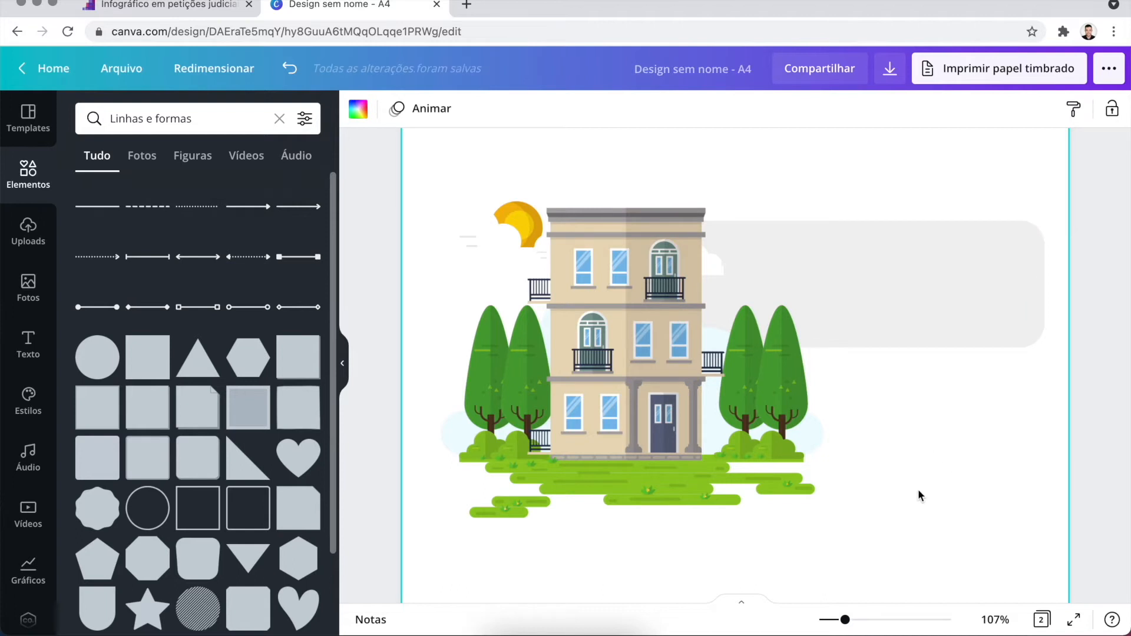
{"action": "scroll", "coordinate": [919, 494], "scroll_direction": "down", "scroll_amount": 3}
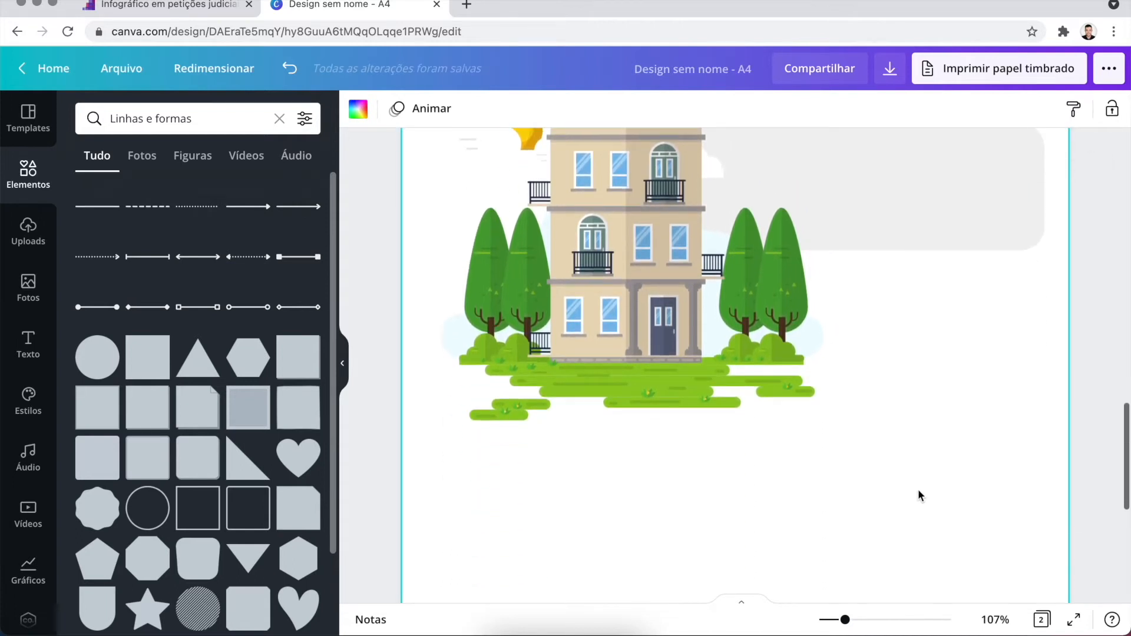
{"action": "left_click", "coordinate": [133, 358]}
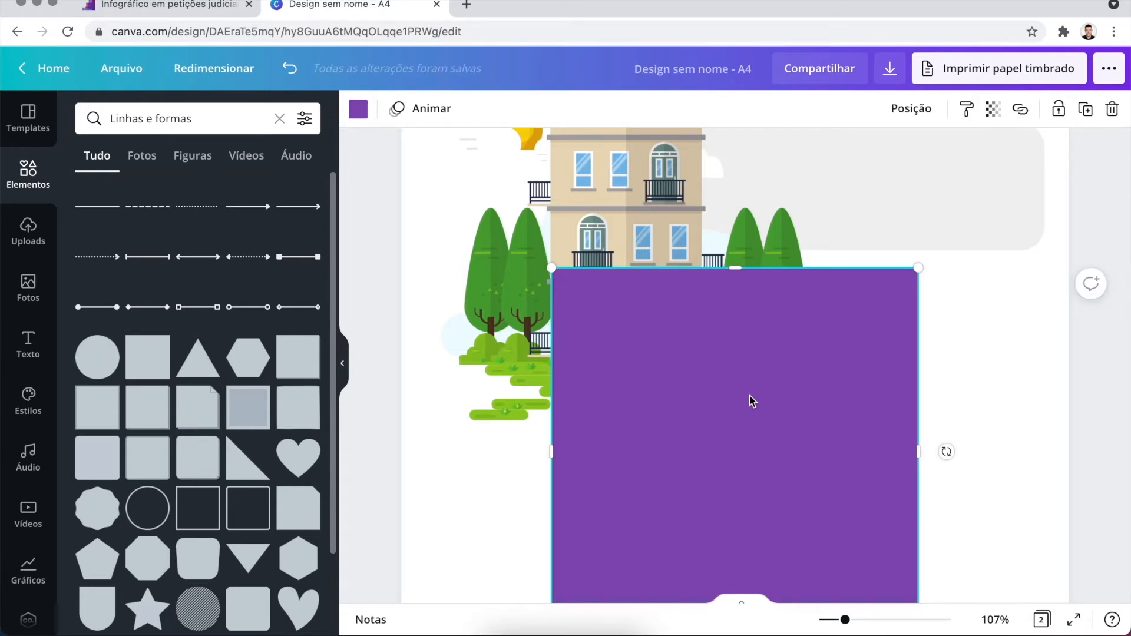
{"action": "key", "text": "Delete"}
Step: Duplicate the light grey banner, narrow the copy from its left side, and place it below the original, aligned at the right edge
{"action": "left_click", "coordinate": [953, 185]}
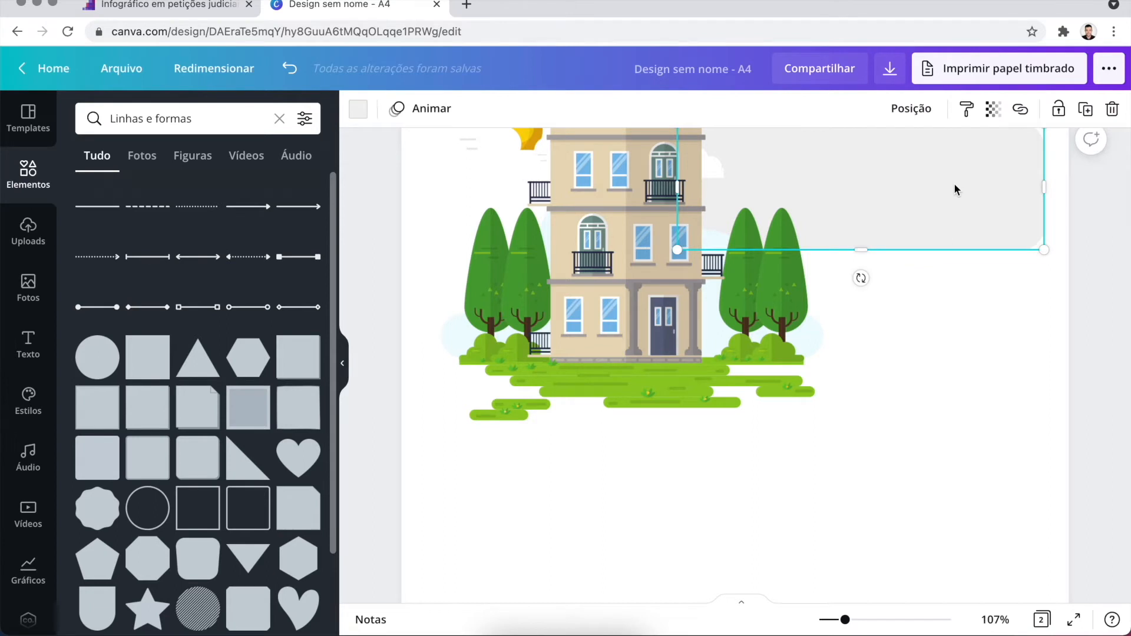
{"action": "key", "text": "super+d"}
{"action": "left_click_drag", "start_coordinate": [949, 192], "coordinate": [861, 338]}
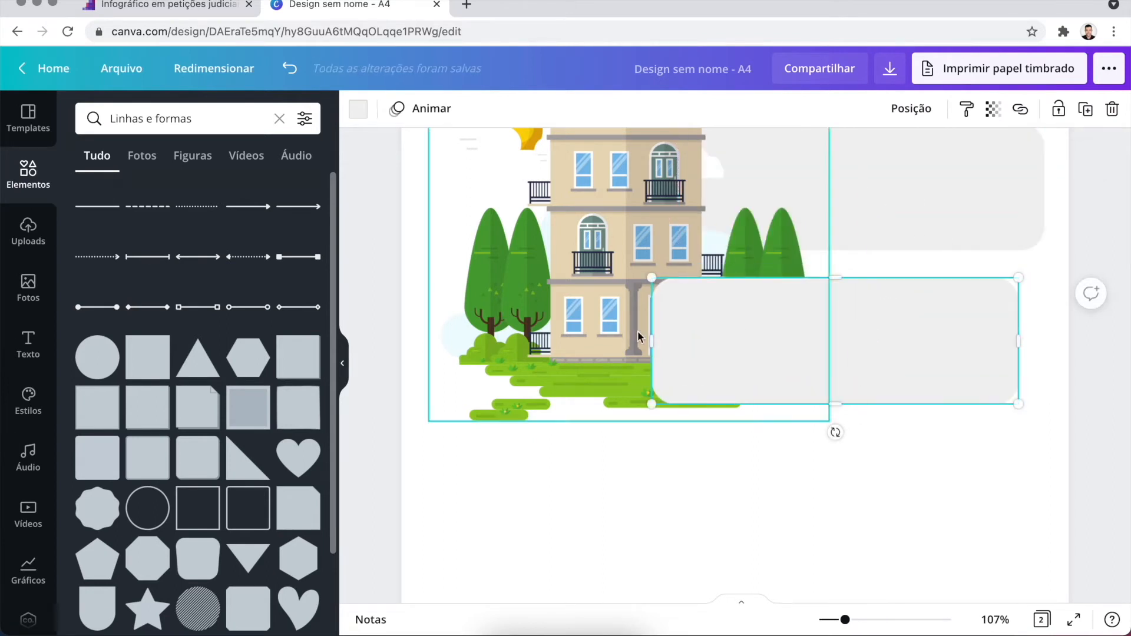
{"action": "left_click_drag", "start_coordinate": [653, 339], "coordinate": [742, 341]}
{"action": "left_click_drag", "start_coordinate": [862, 348], "coordinate": [888, 353]}
Step: Send the lower grey banner to the back, behind the building illustration
{"action": "right_click", "coordinate": [866, 354]}
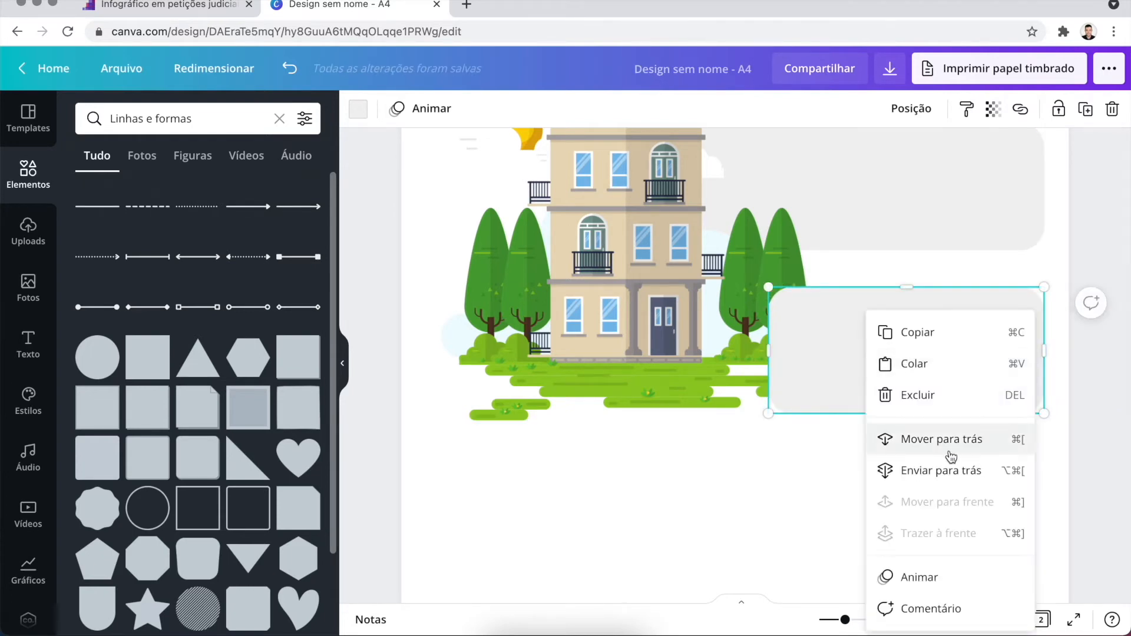
{"action": "left_click", "coordinate": [948, 470]}
{"action": "left_click", "coordinate": [899, 469]}
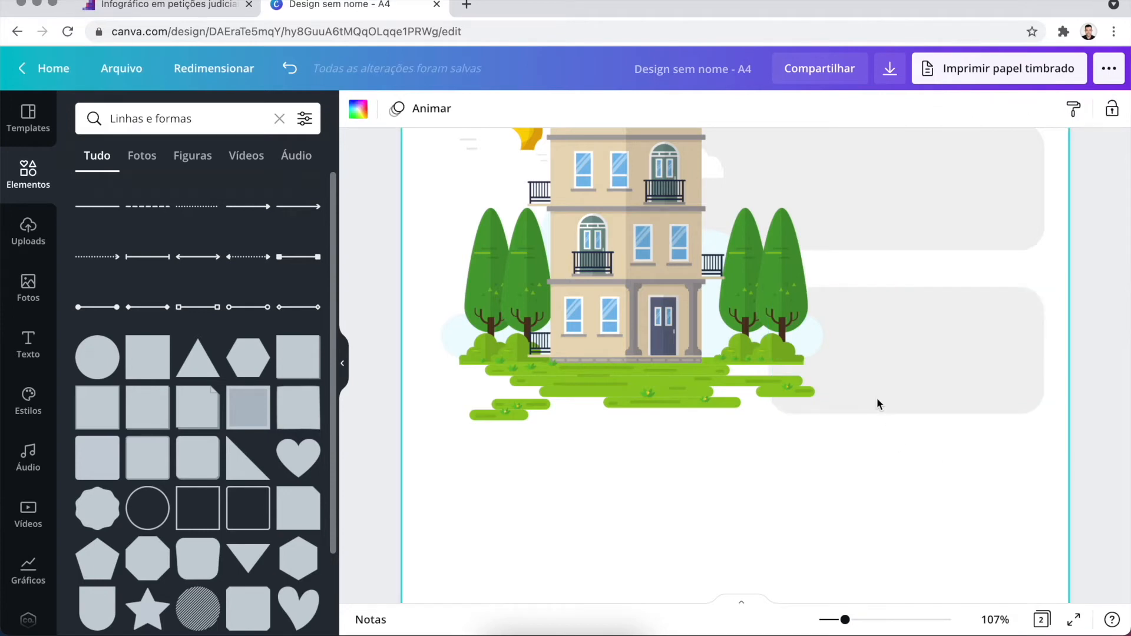
Step: Examine the building layout on page 2 and compare it with the placeholder shapes on page 1
{"action": "scroll", "coordinate": [854, 422], "scroll_direction": "up", "scroll_amount": 3}
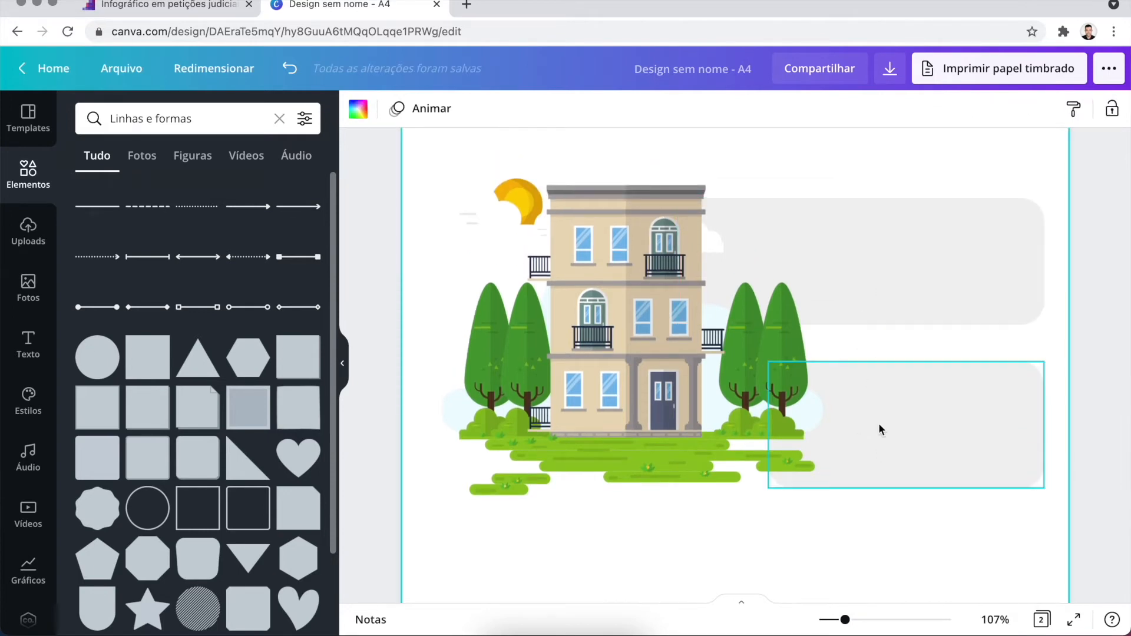
{"action": "scroll", "coordinate": [878, 423], "scroll_direction": "down", "scroll_amount": 10}
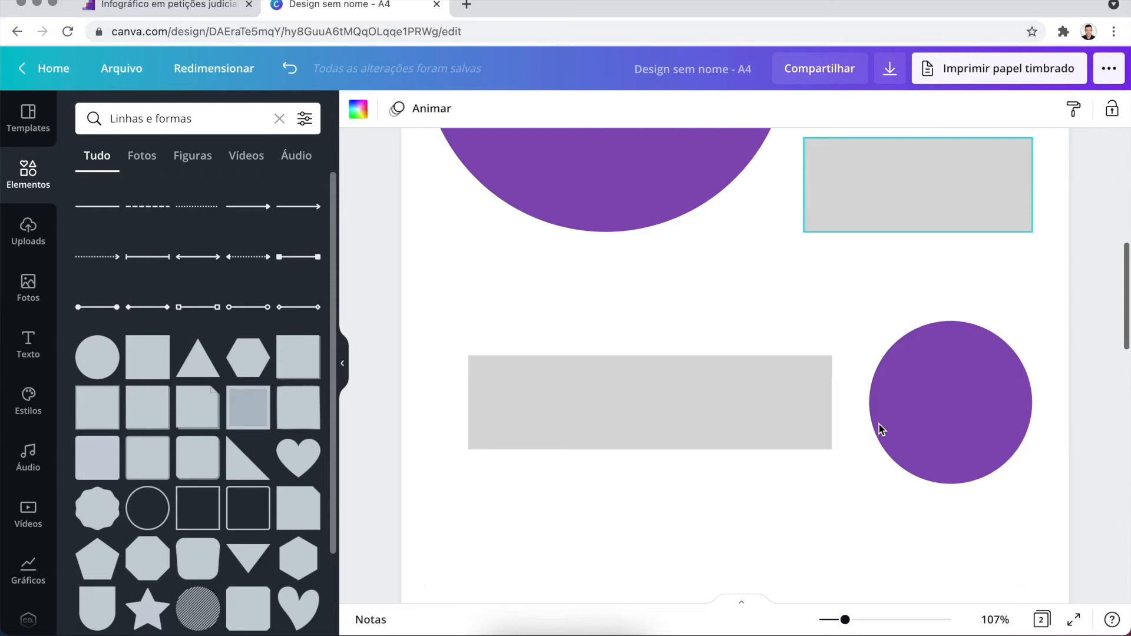
{"action": "scroll", "coordinate": [878, 424], "scroll_direction": "up", "scroll_amount": 10}
{"action": "scroll", "coordinate": [878, 423], "scroll_direction": "down", "scroll_amount": 4}
{"action": "scroll", "coordinate": [878, 423], "scroll_direction": "up", "scroll_amount": 4}
{"action": "scroll", "coordinate": [878, 423], "scroll_direction": "down", "scroll_amount": 3}
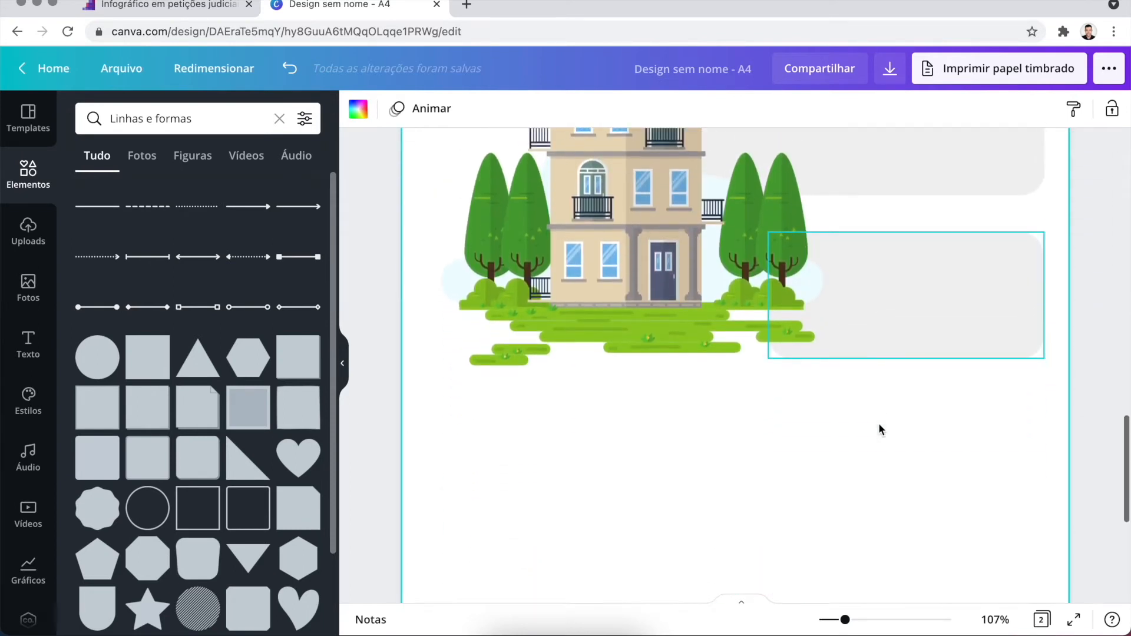
{"action": "scroll", "coordinate": [878, 423], "scroll_direction": "down", "scroll_amount": 5}
{"action": "scroll", "coordinate": [878, 423], "scroll_direction": "up", "scroll_amount": 4}
{"action": "scroll", "coordinate": [879, 423], "scroll_direction": "down", "scroll_amount": 1}
{"action": "scroll", "coordinate": [879, 429], "scroll_direction": "down", "scroll_amount": 1}
Step: Search the elements for "carro" and limit the results to Figuras
{"action": "double_click", "coordinate": [205, 119]}
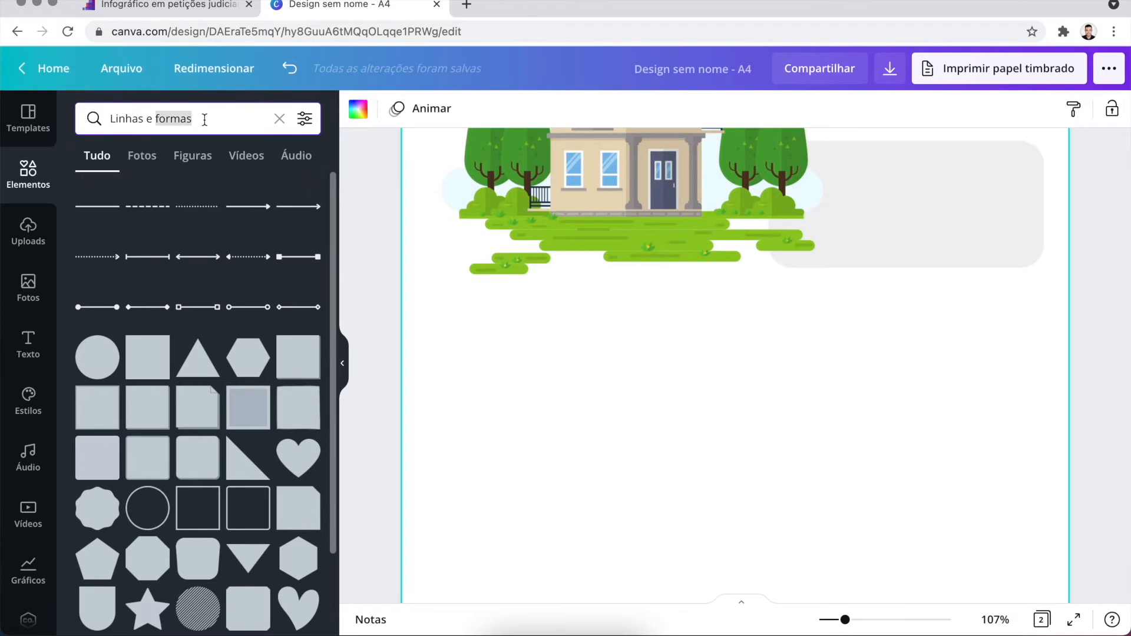
{"action": "left_click", "coordinate": [204, 119]}
{"action": "triple_click", "coordinate": [205, 119]}
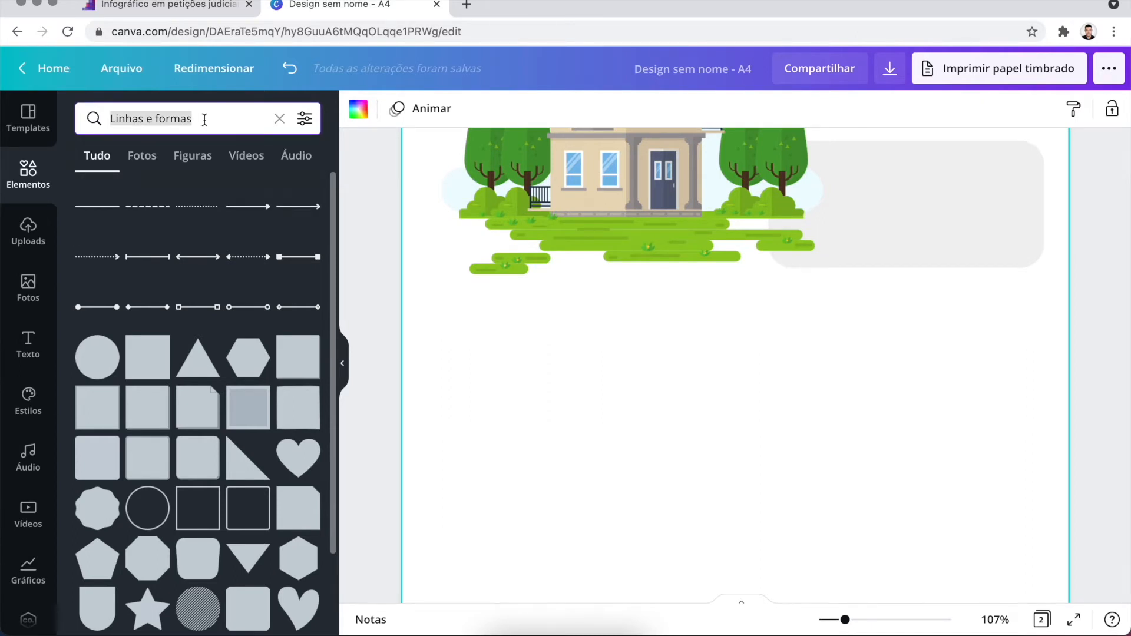
{"action": "type", "text": "carro"}
{"action": "key", "text": "Return"}
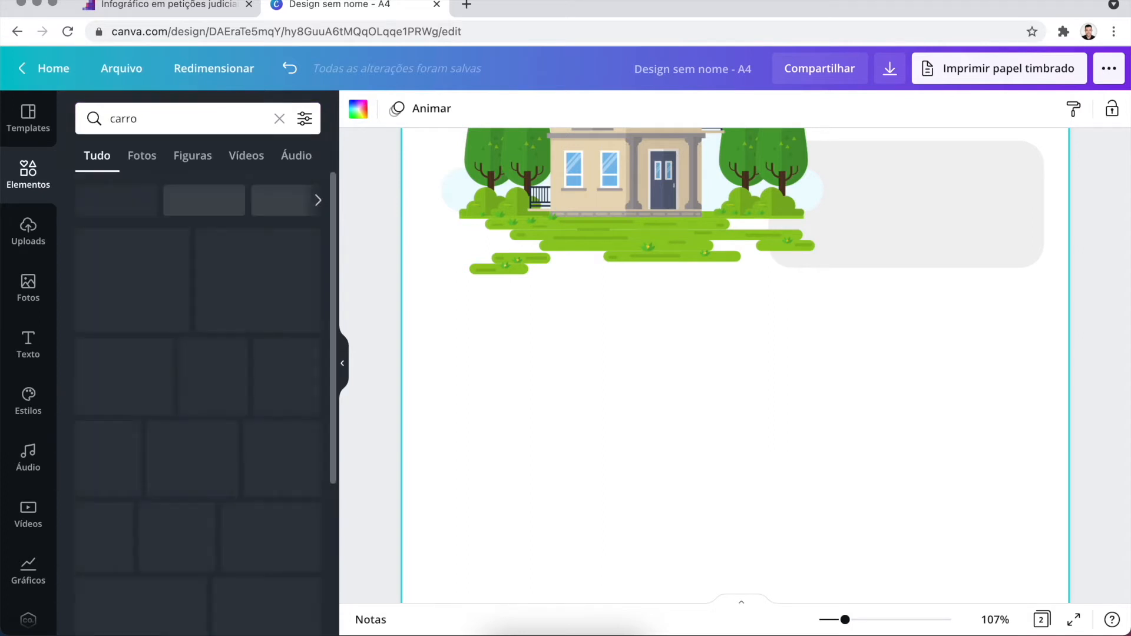
{"action": "scroll", "coordinate": [219, 383], "scroll_direction": "down", "scroll_amount": 3}
{"action": "scroll", "coordinate": [219, 383], "scroll_direction": "down", "scroll_amount": 2}
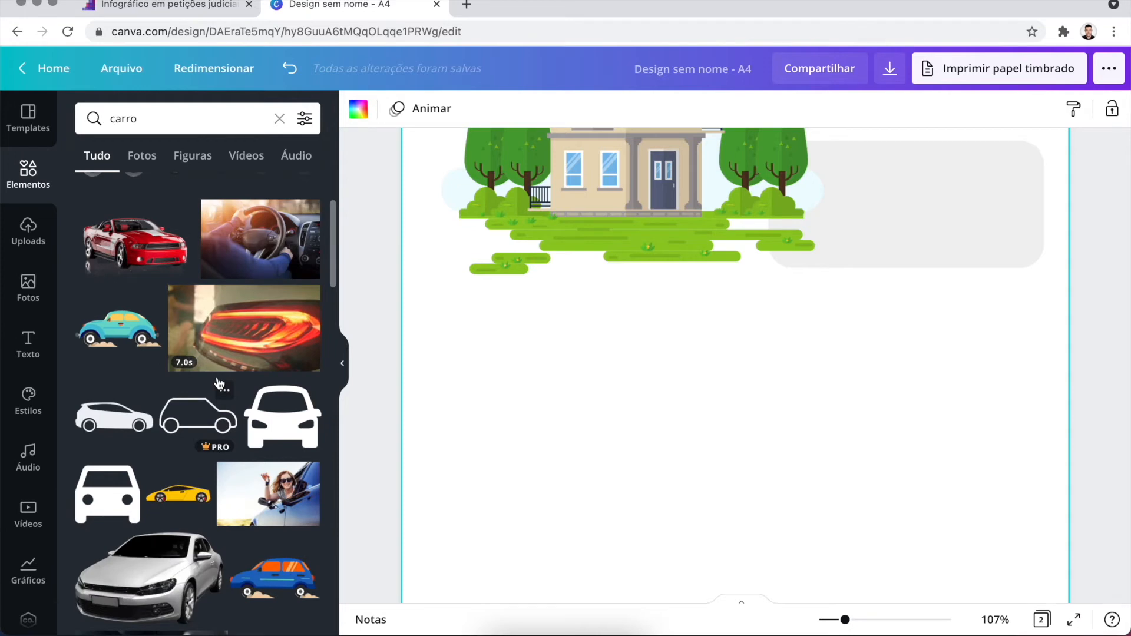
{"action": "scroll", "coordinate": [219, 383], "scroll_direction": "down", "scroll_amount": 6}
{"action": "scroll", "coordinate": [219, 383], "scroll_direction": "down", "scroll_amount": 1}
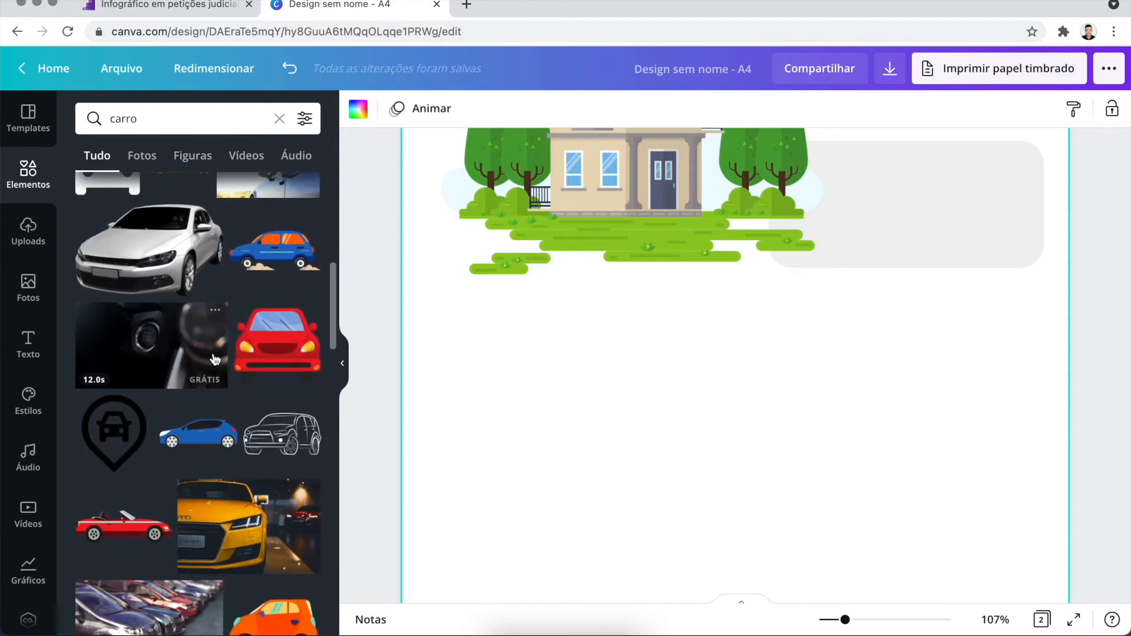
{"action": "left_click", "coordinate": [193, 155]}
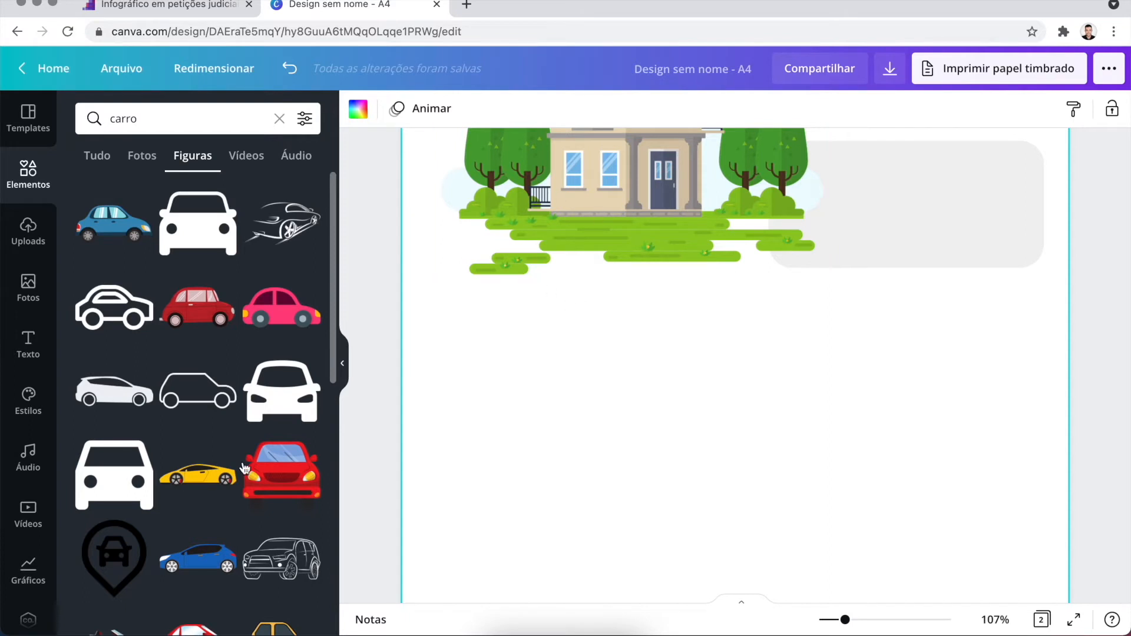
Step: Browse the car graphics for a simple side-view silhouette suitable for the infographic
{"action": "scroll", "coordinate": [206, 561], "scroll_direction": "down", "scroll_amount": 6}
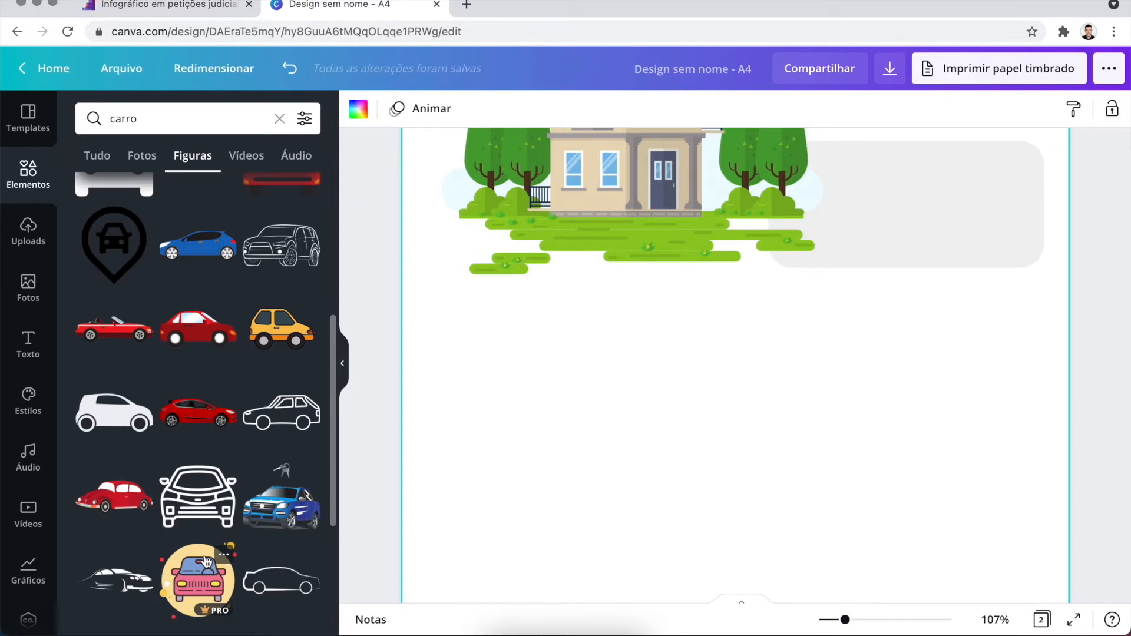
{"action": "scroll", "coordinate": [206, 561], "scroll_direction": "down", "scroll_amount": 3}
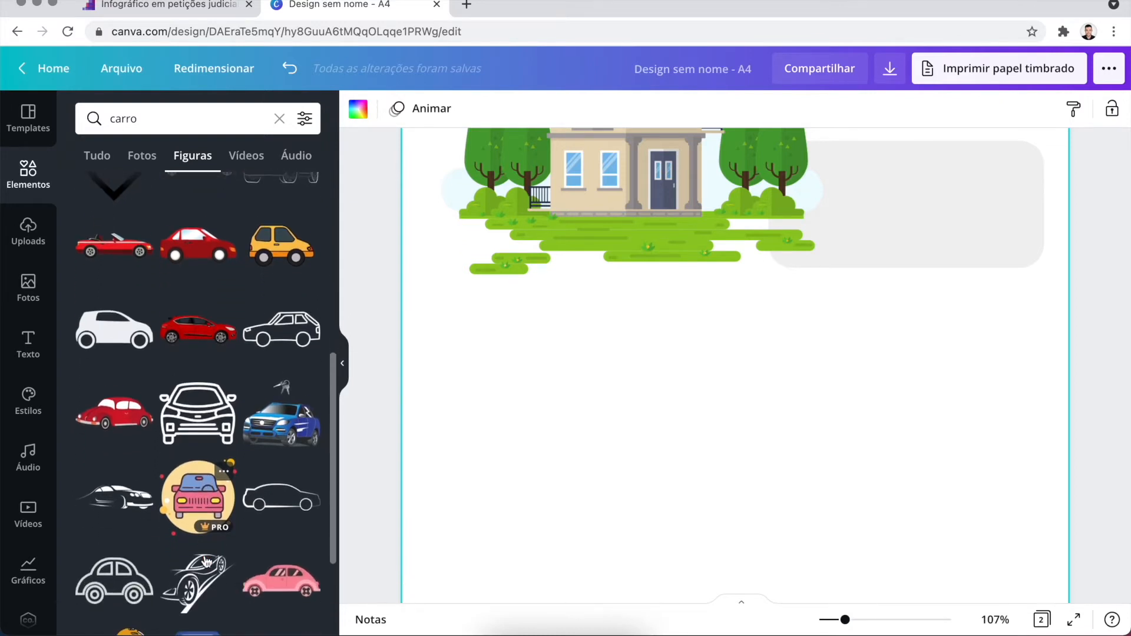
{"action": "scroll", "coordinate": [206, 560], "scroll_direction": "down", "scroll_amount": 1}
{"action": "scroll", "coordinate": [207, 561], "scroll_direction": "down", "scroll_amount": 4}
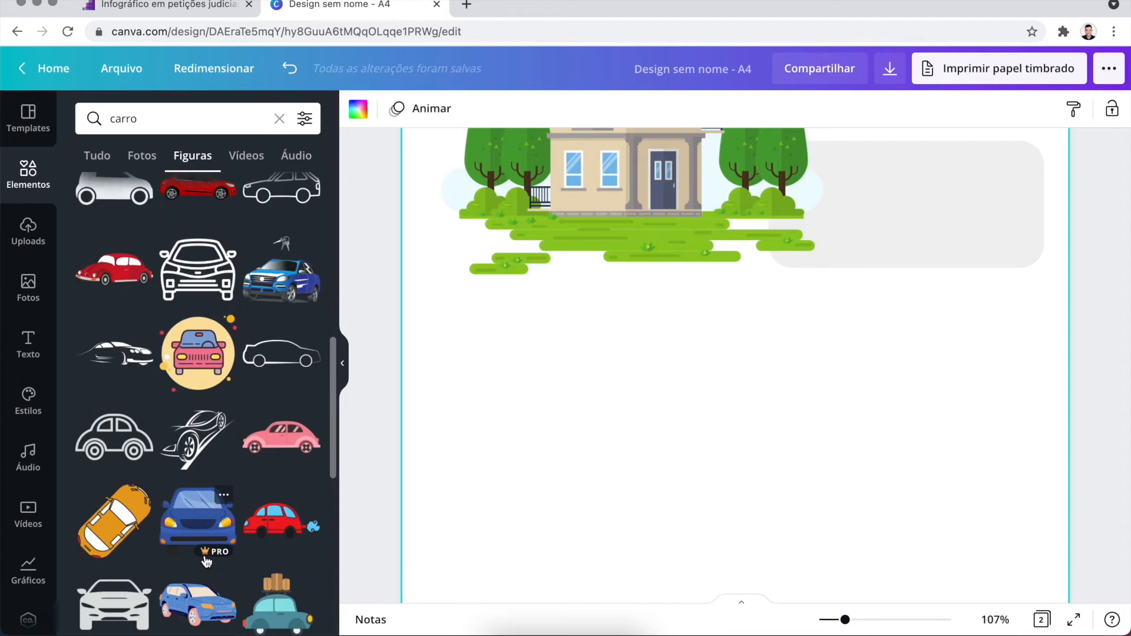
{"action": "scroll", "coordinate": [206, 561], "scroll_direction": "down", "scroll_amount": 5}
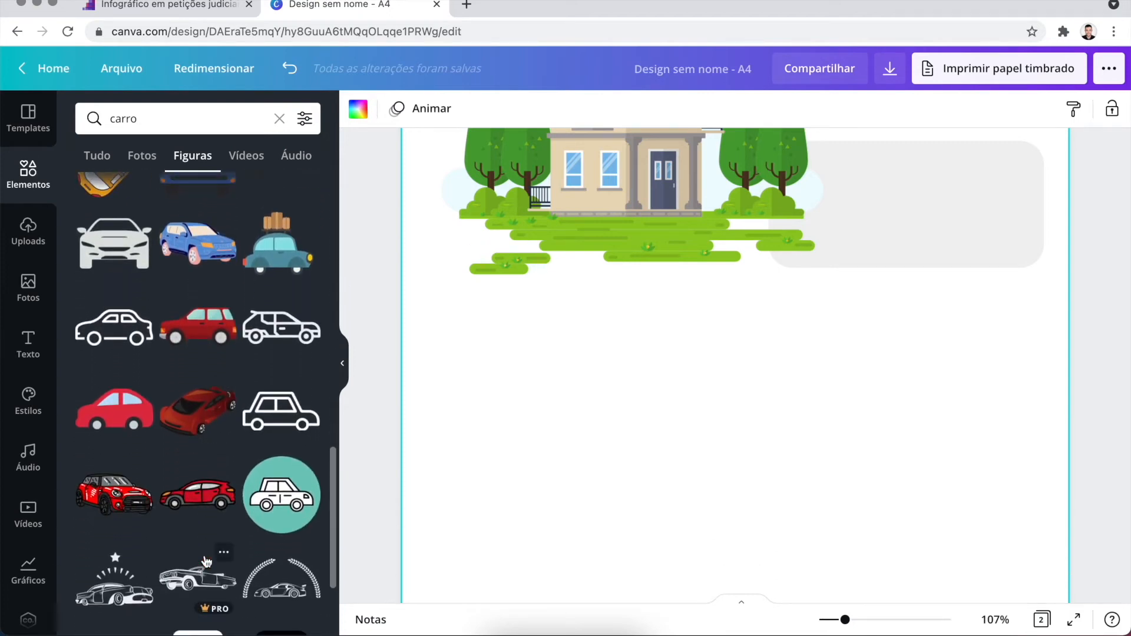
{"action": "scroll", "coordinate": [206, 561], "scroll_direction": "down", "scroll_amount": 4}
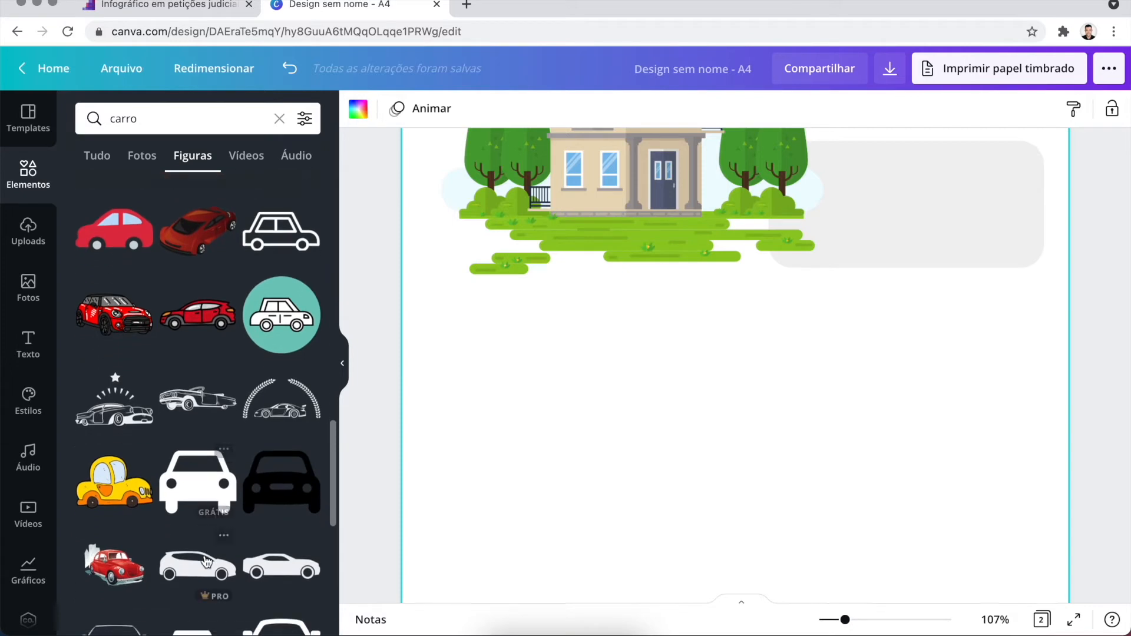
{"action": "scroll", "coordinate": [206, 561], "scroll_direction": "down", "scroll_amount": 5}
{"action": "scroll", "coordinate": [206, 560], "scroll_direction": "down", "scroll_amount": 4}
{"action": "scroll", "coordinate": [206, 560], "scroll_direction": "up", "scroll_amount": 10}
{"action": "scroll", "coordinate": [206, 560], "scroll_direction": "up", "scroll_amount": 8}
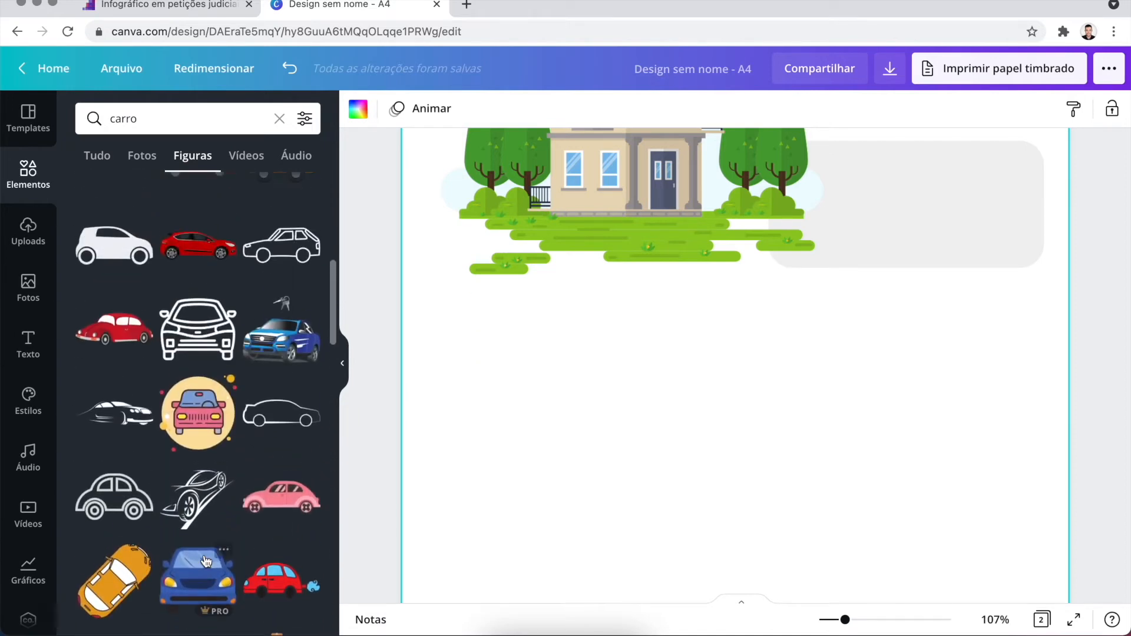
{"action": "scroll", "coordinate": [206, 561], "scroll_direction": "up", "scroll_amount": 8}
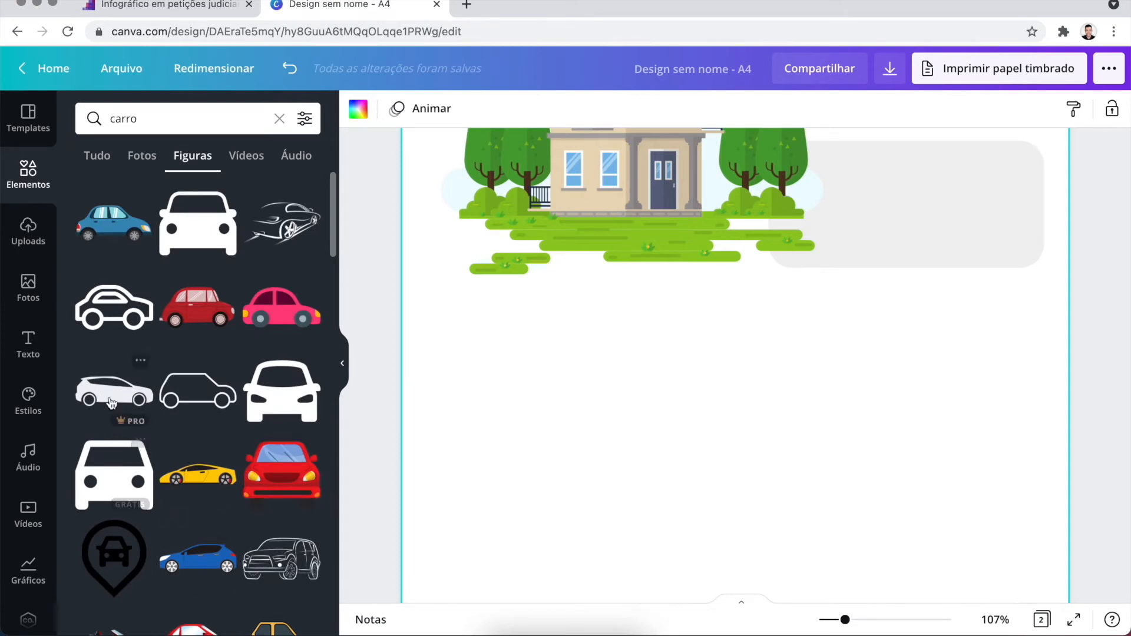
{"action": "scroll", "coordinate": [110, 403], "scroll_direction": "down", "scroll_amount": 10}
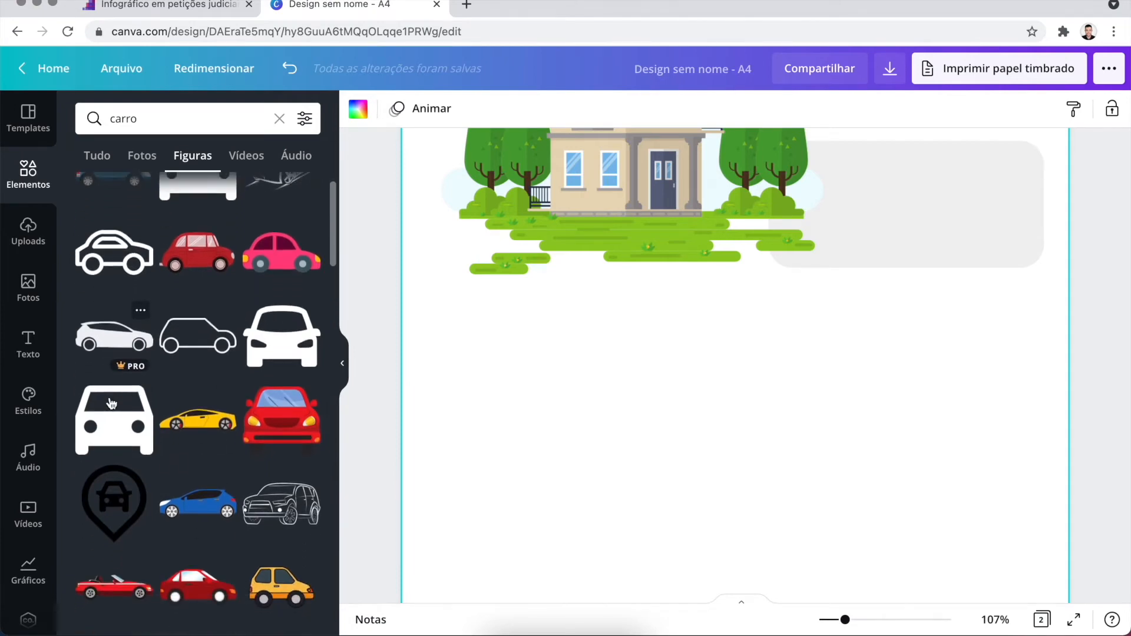
{"action": "scroll", "coordinate": [110, 397], "scroll_direction": "down", "scroll_amount": 5}
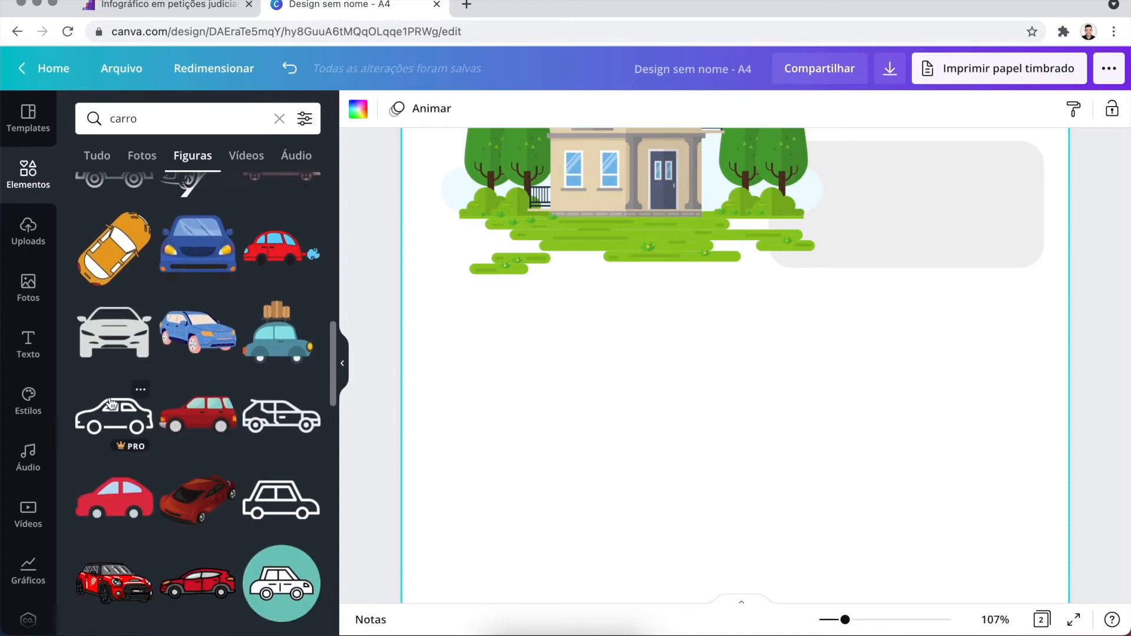
{"action": "scroll", "coordinate": [110, 403], "scroll_direction": "down", "scroll_amount": 5}
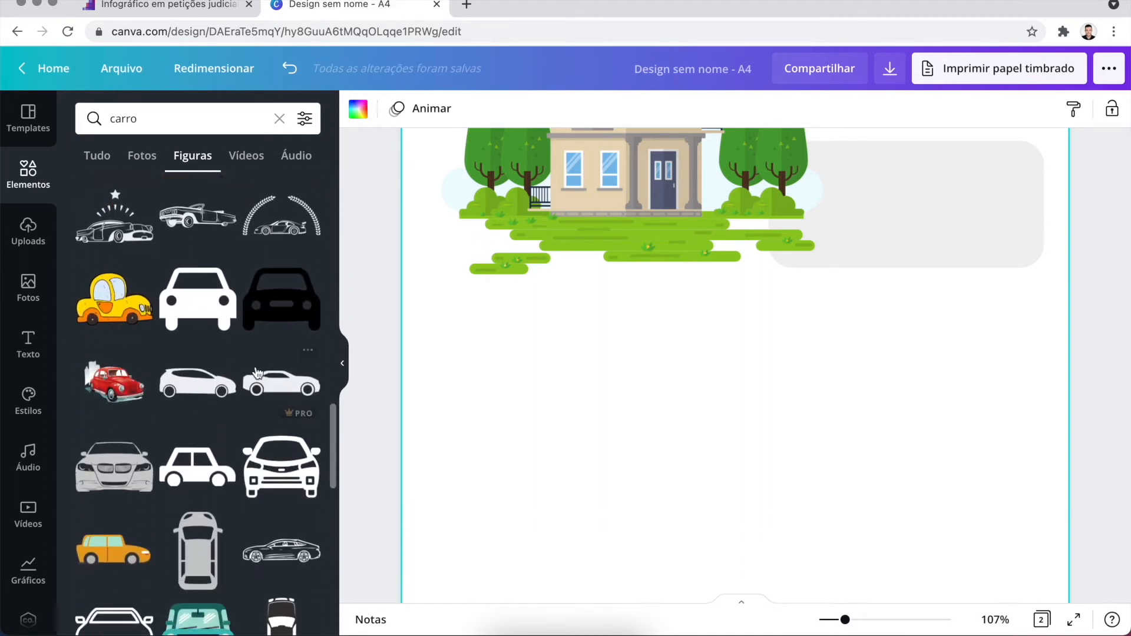
Step: Insert the side-view hatchback silhouette on page 2, enlarge it and place it below the building near the page's right edge
{"action": "left_click", "coordinate": [197, 383]}
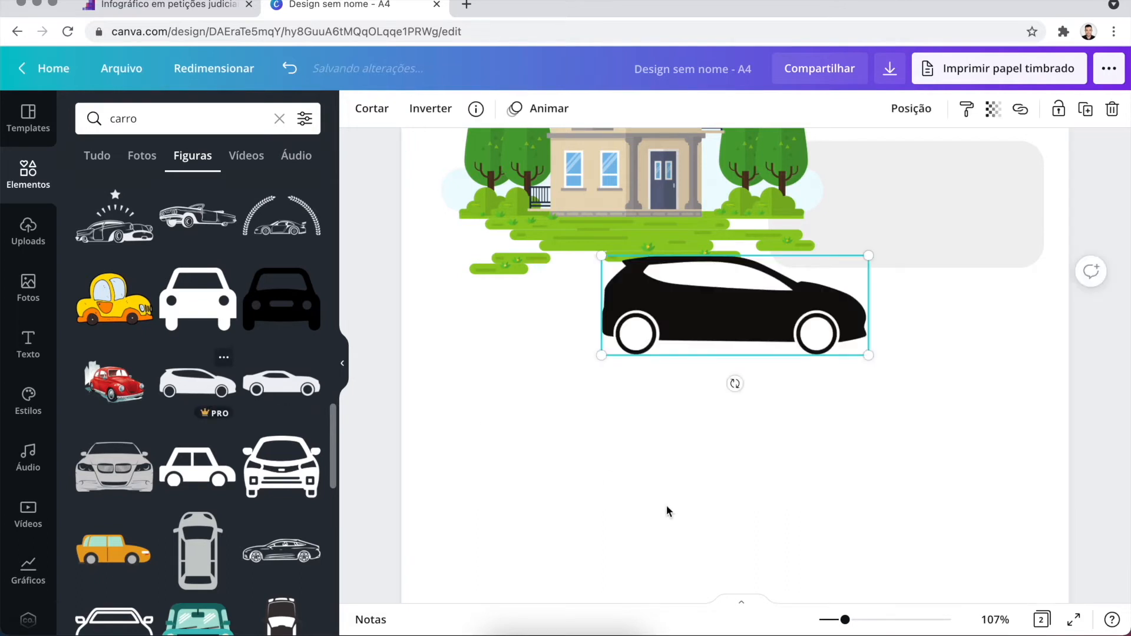
{"action": "mouse_move", "coordinate": [737, 316]}
{"action": "left_mouse_down"}
{"action": "mouse_move", "coordinate": [643, 434]}
{"action": "mouse_move", "coordinate": [868, 457]}
{"action": "mouse_move", "coordinate": [905, 496]}
{"action": "left_mouse_up"}
{"action": "mouse_move", "coordinate": [771, 441]}
{"action": "left_mouse_down"}
{"action": "mouse_move", "coordinate": [664, 353]}
{"action": "mouse_move", "coordinate": [677, 372]}
{"action": "left_mouse_up"}
{"action": "left_click_drag", "start_coordinate": [844, 502], "coordinate": [842, 468]}
{"action": "left_click", "coordinate": [625, 363]}
Step: Recolour the car silhouette with the dark green from the default colours
{"action": "left_click", "coordinate": [715, 406]}
{"action": "left_click", "coordinate": [352, 115]}
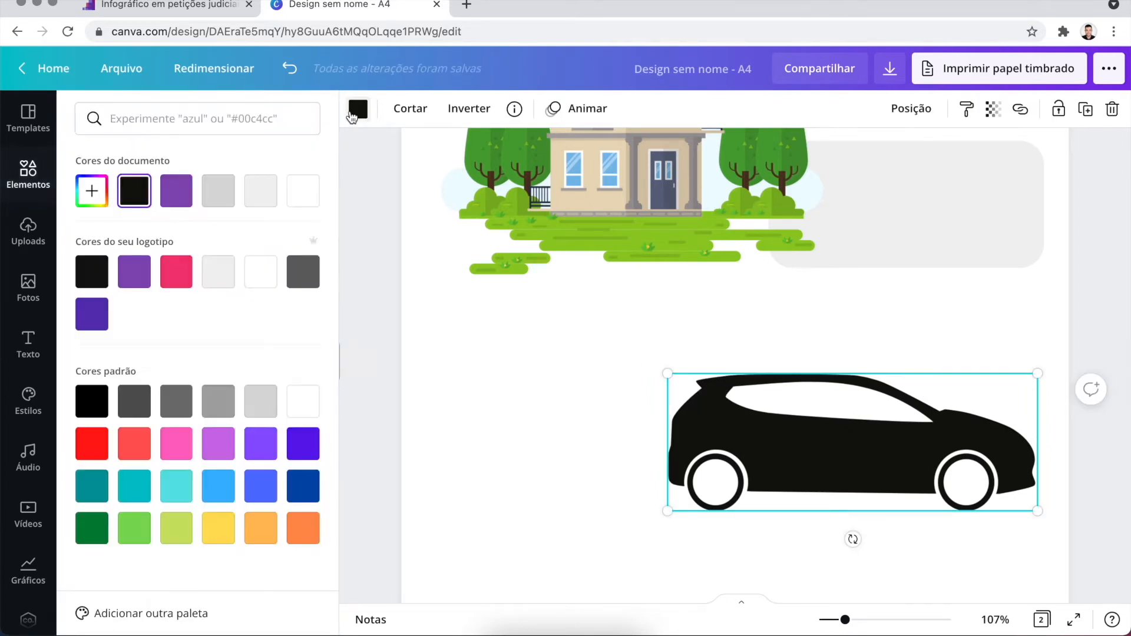
{"action": "scroll", "coordinate": [595, 362], "scroll_direction": "up", "scroll_amount": 5}
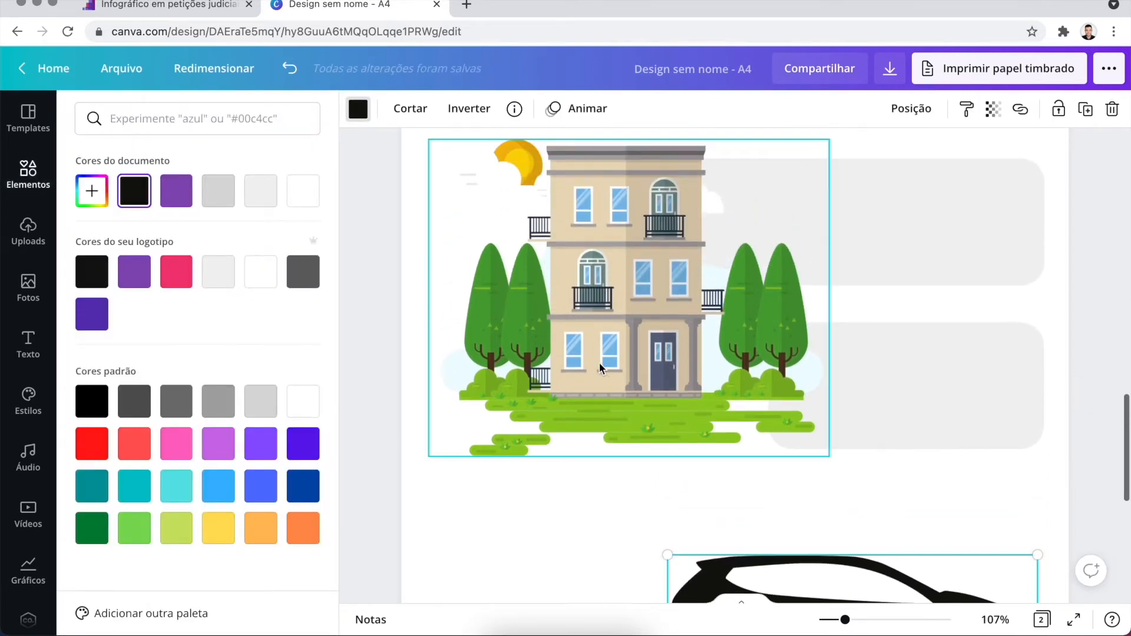
{"action": "scroll", "coordinate": [602, 340], "scroll_direction": "down", "scroll_amount": 4}
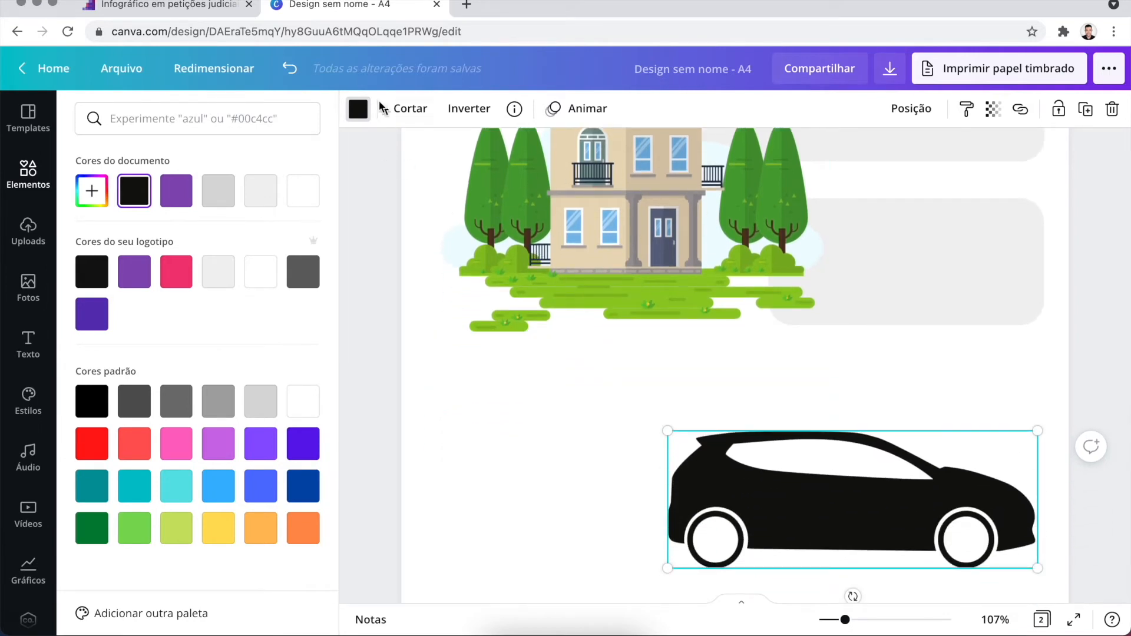
{"action": "left_click", "coordinate": [93, 528]}
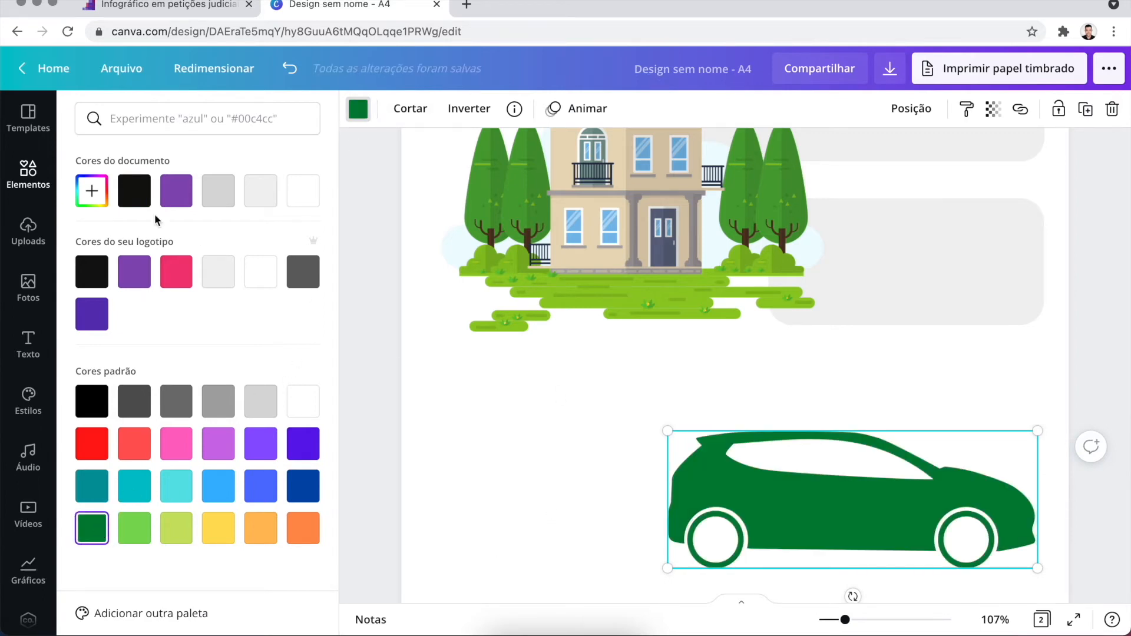
{"action": "left_click", "coordinate": [536, 225]}
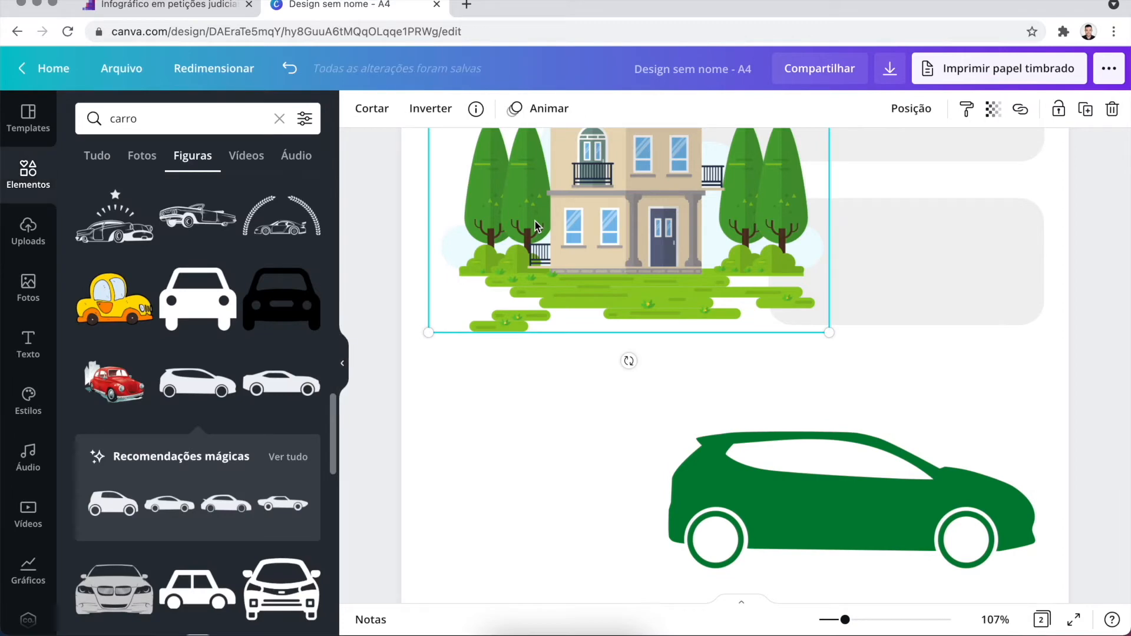
Step: Shift the car's green to a yellower custom hue, #388000, to match the trees
{"action": "left_click", "coordinate": [747, 565]}
{"action": "left_click", "coordinate": [358, 108]}
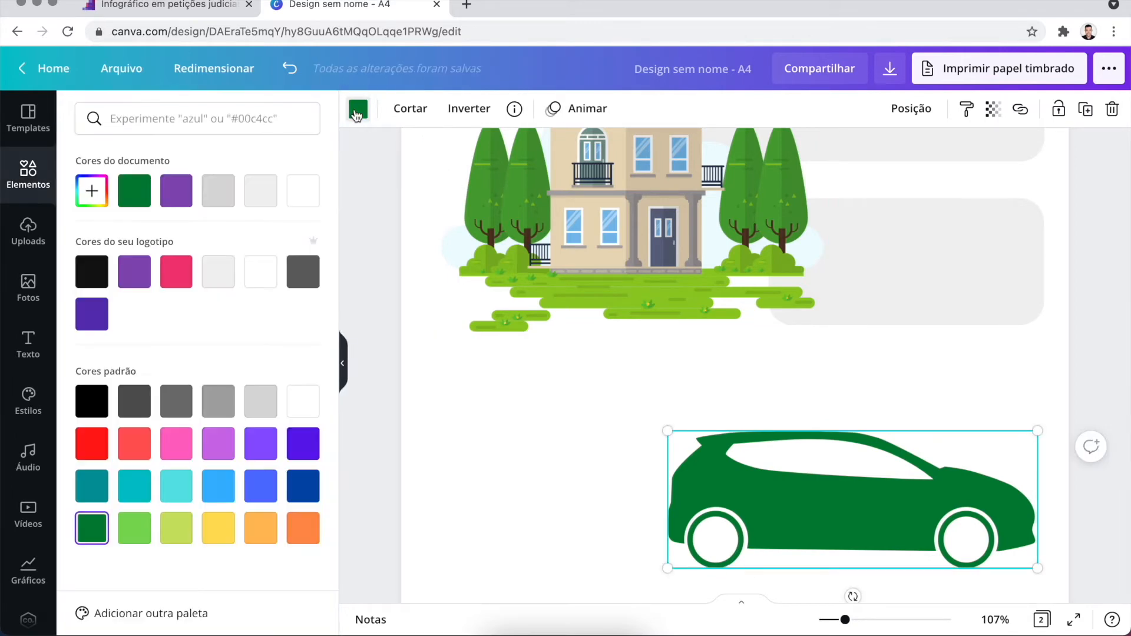
{"action": "left_click", "coordinate": [94, 192]}
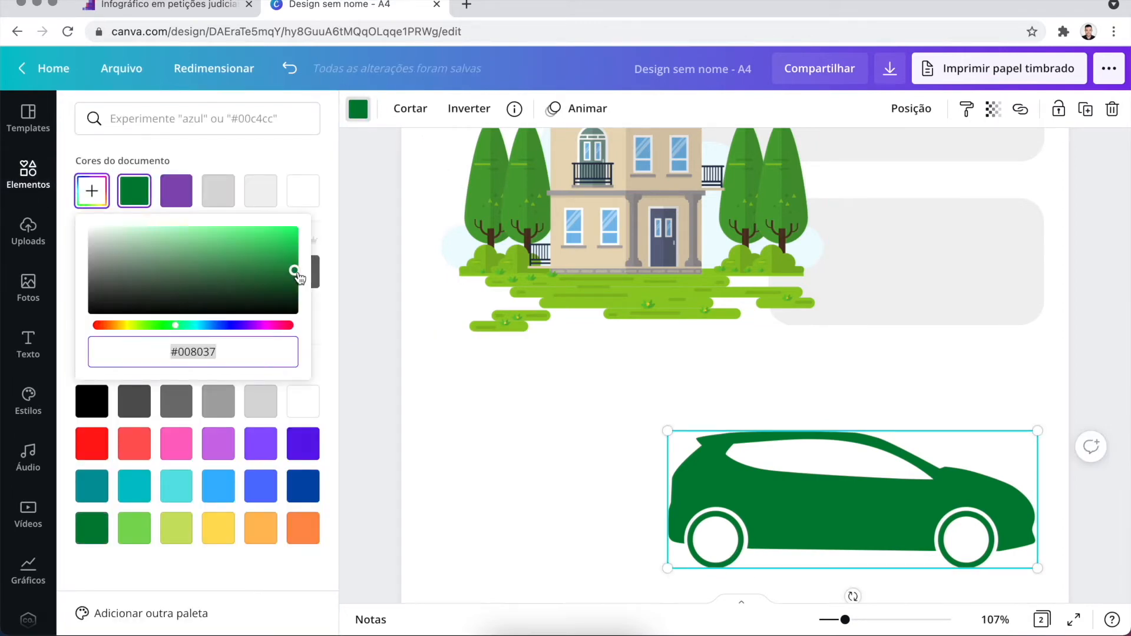
{"action": "left_click_drag", "start_coordinate": [176, 329], "coordinate": [148, 325]}
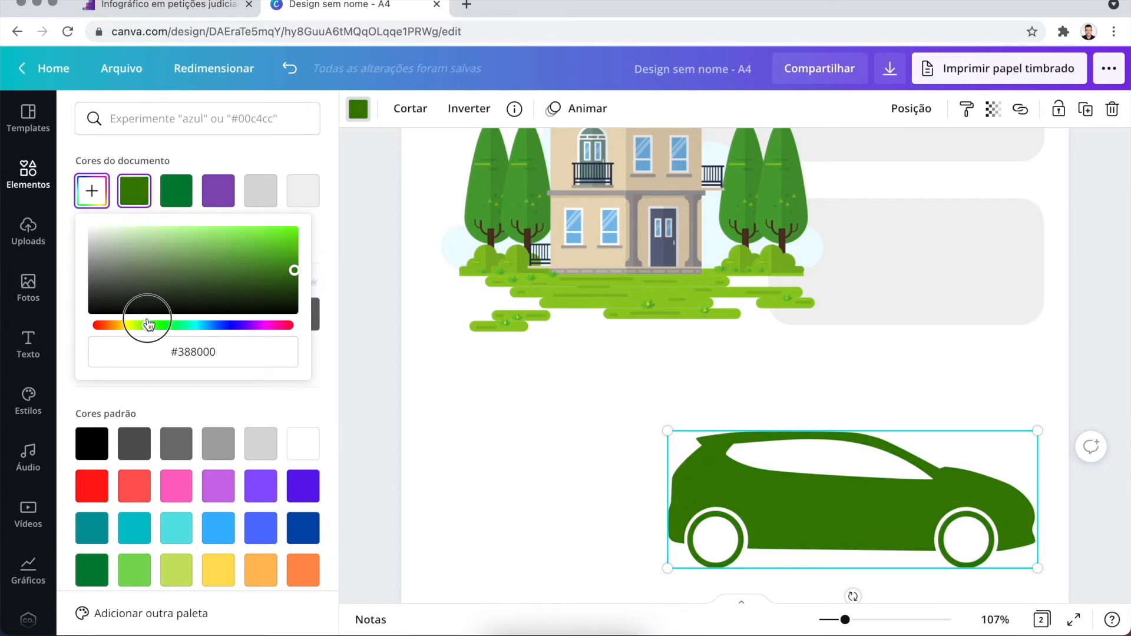
{"action": "left_click", "coordinate": [536, 478]}
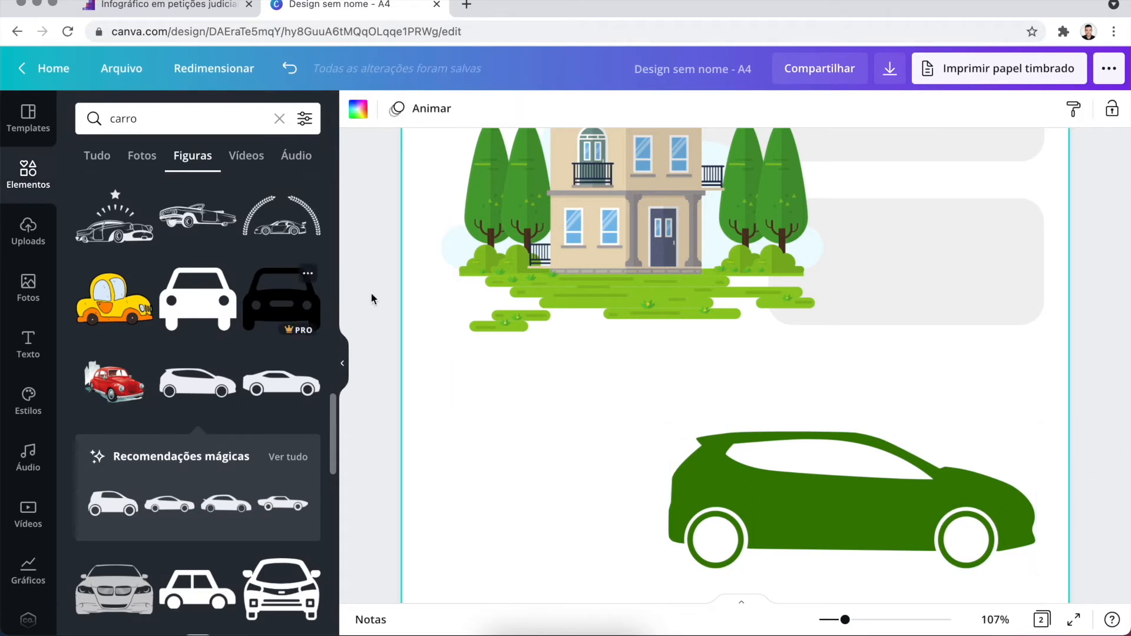
Step: Clear the "carro" search to return to the general elements library
{"action": "scroll", "coordinate": [458, 345], "scroll_direction": "down", "scroll_amount": 2}
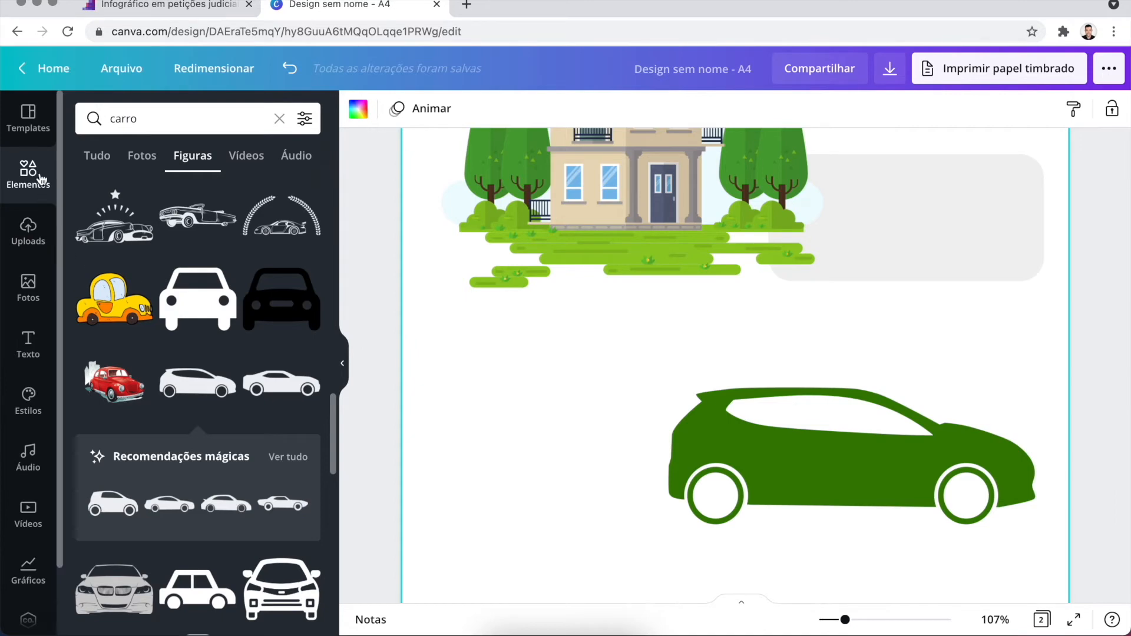
{"action": "scroll", "coordinate": [176, 253], "scroll_direction": "up", "scroll_amount": 3}
{"action": "left_click", "coordinate": [109, 157]}
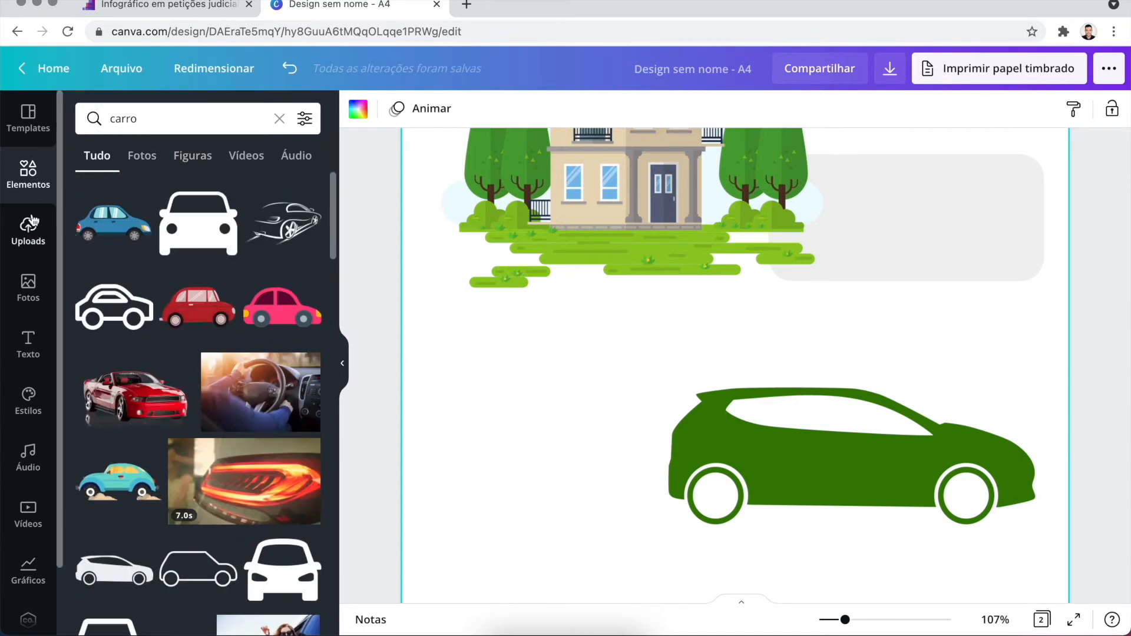
{"action": "left_click", "coordinate": [189, 114]}
{"action": "double_click", "coordinate": [189, 114]}
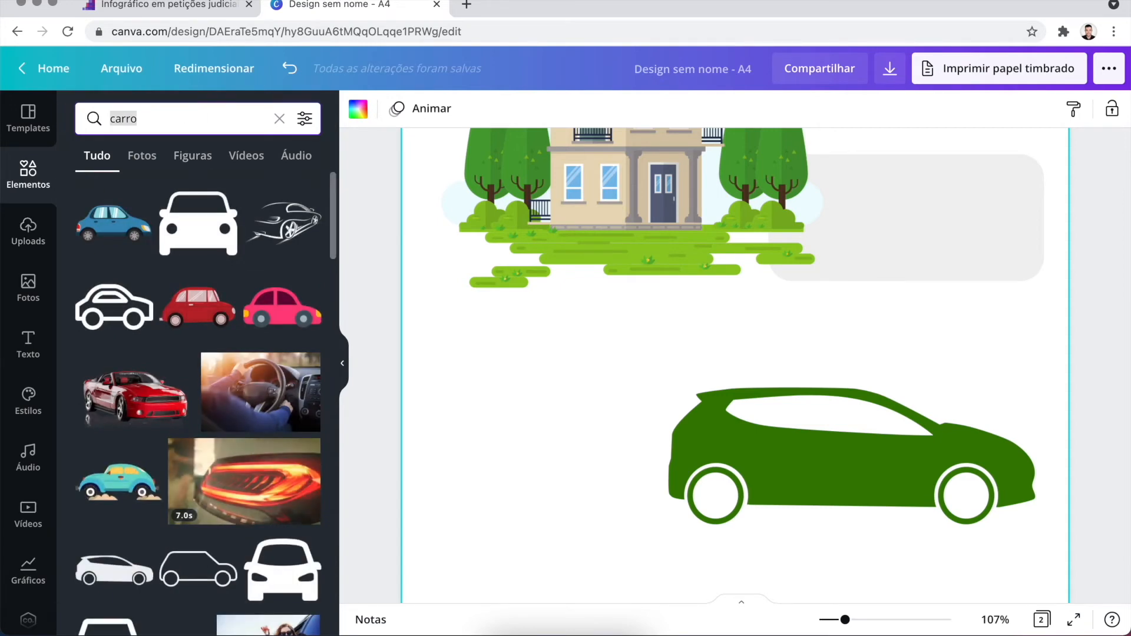
{"action": "key", "text": "BackSpace"}
{"action": "key", "text": "Down"}
{"action": "key", "text": "Return"}
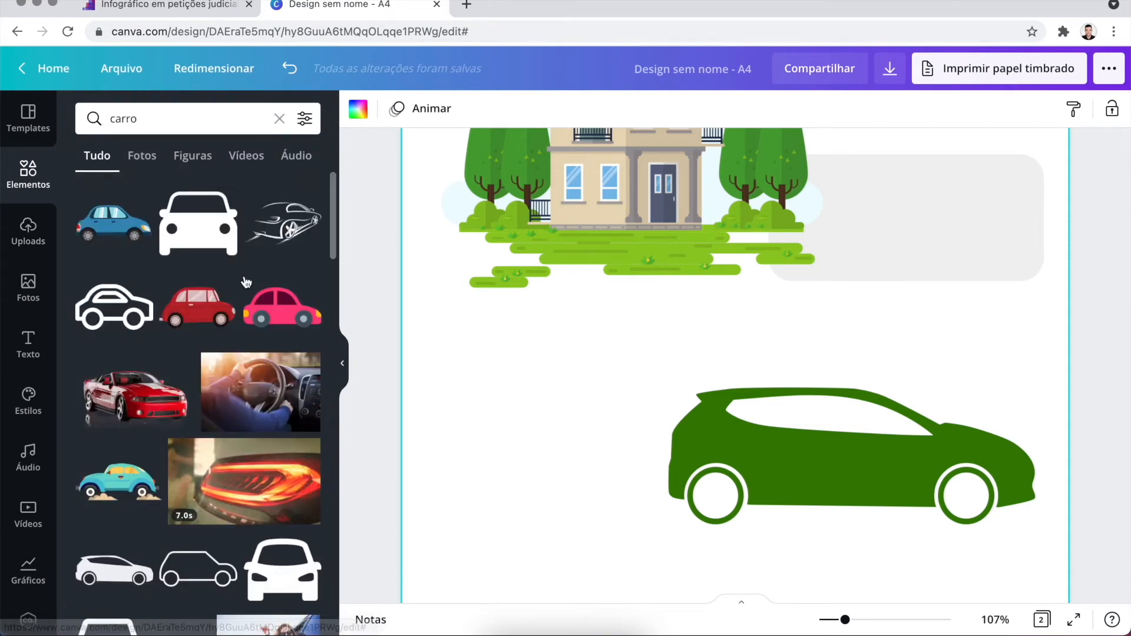
{"action": "left_click", "coordinate": [233, 122]}
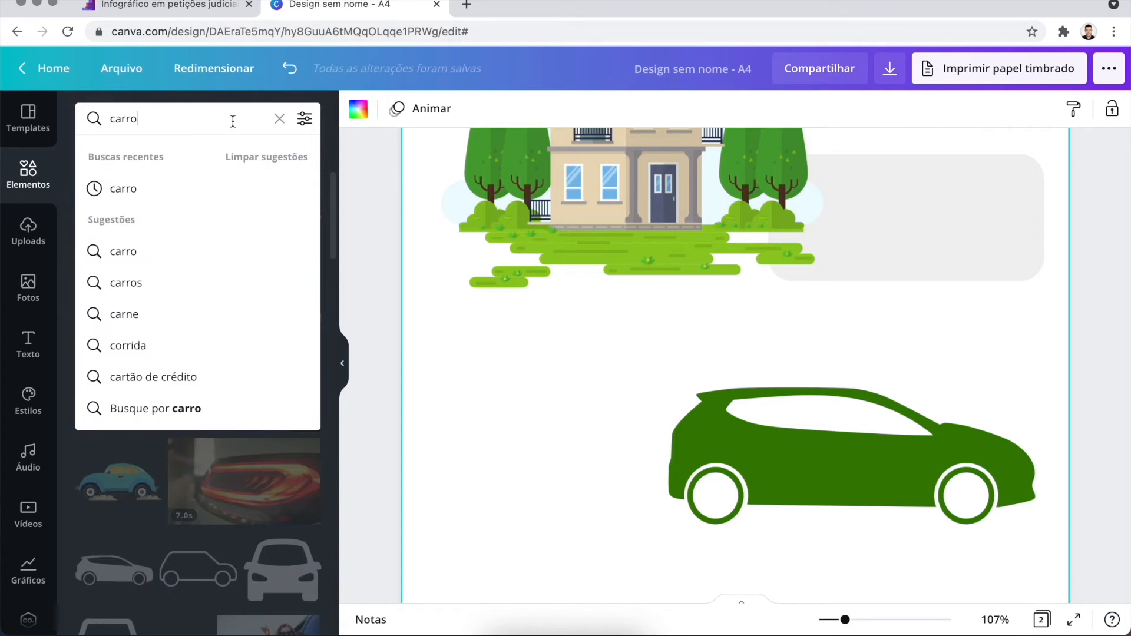
{"action": "left_click", "coordinate": [276, 120]}
Step: Insert a square shape, shrink it to about 7.5 by 7.5 and place it over the rear of the car
{"action": "left_click", "coordinate": [180, 262]}
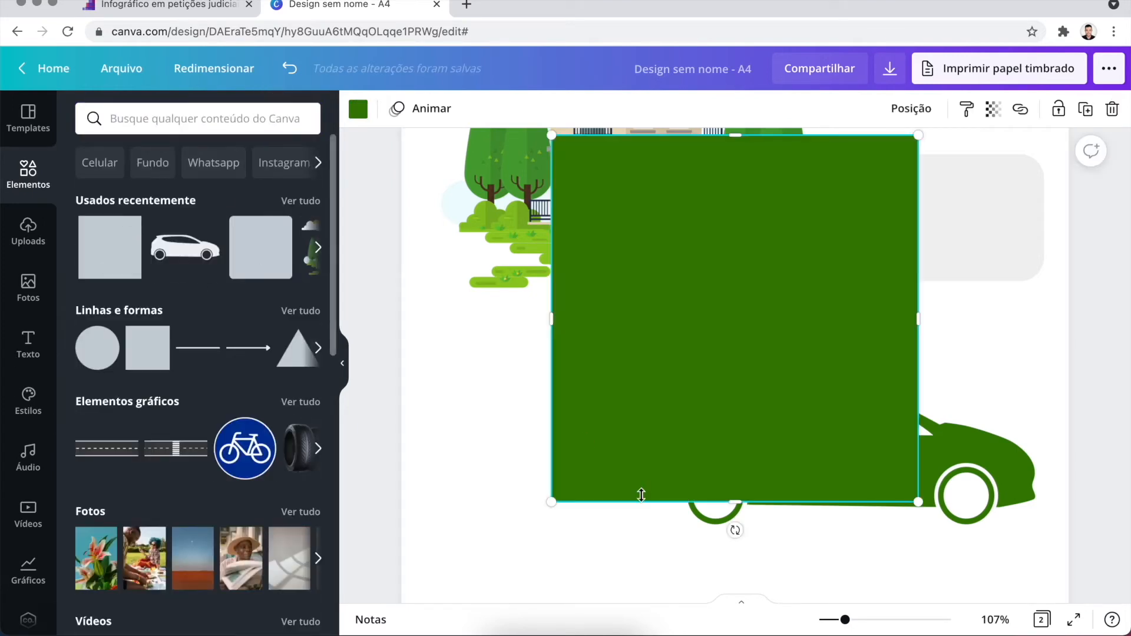
{"action": "left_click_drag", "start_coordinate": [679, 434], "coordinate": [697, 548]}
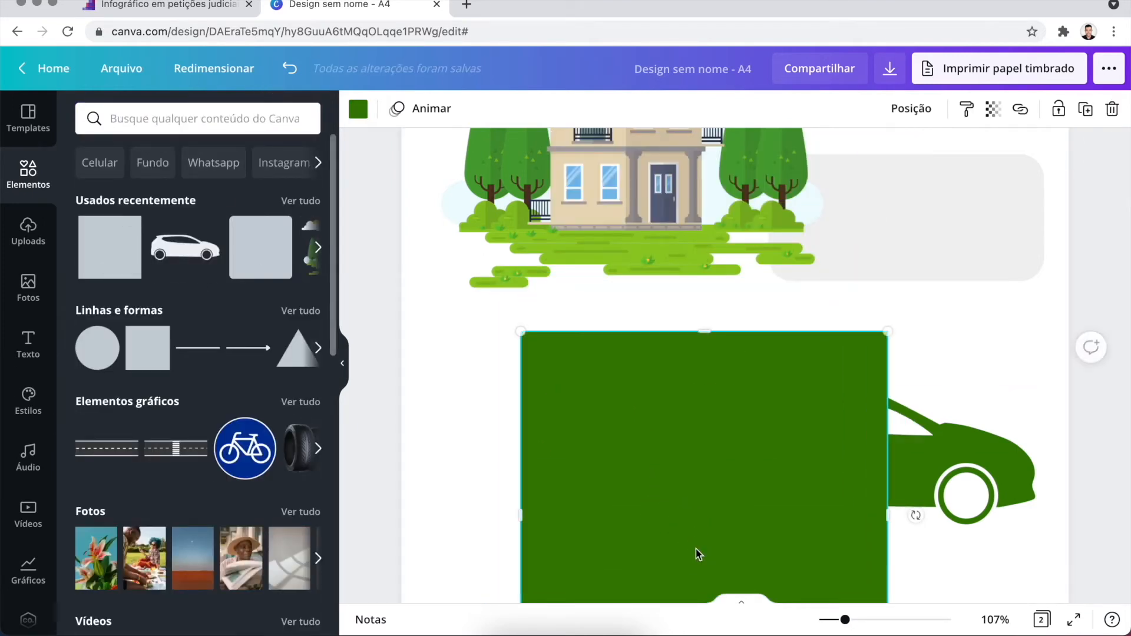
{"action": "scroll", "coordinate": [696, 551], "scroll_direction": "down", "scroll_amount": 3}
{"action": "left_click_drag", "start_coordinate": [522, 482], "coordinate": [658, 358]}
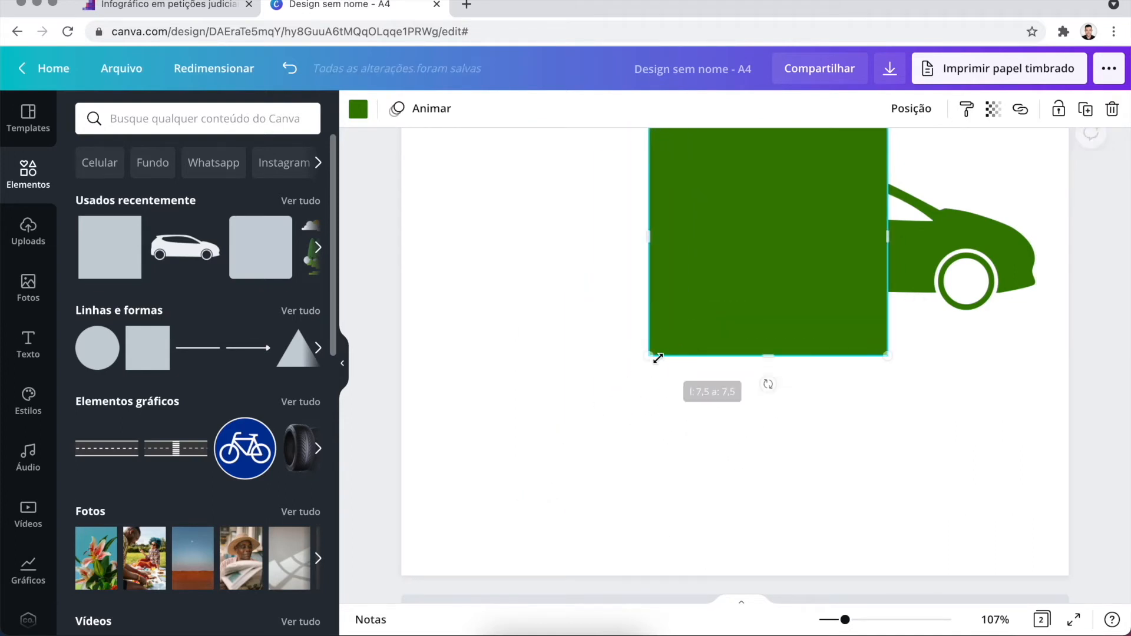
{"action": "scroll", "coordinate": [658, 358], "scroll_direction": "up", "scroll_amount": 2}
Step: Set the square's transparency to 56 and fit its width from the car's rear end to the middle of the car
{"action": "left_click", "coordinate": [993, 109]}
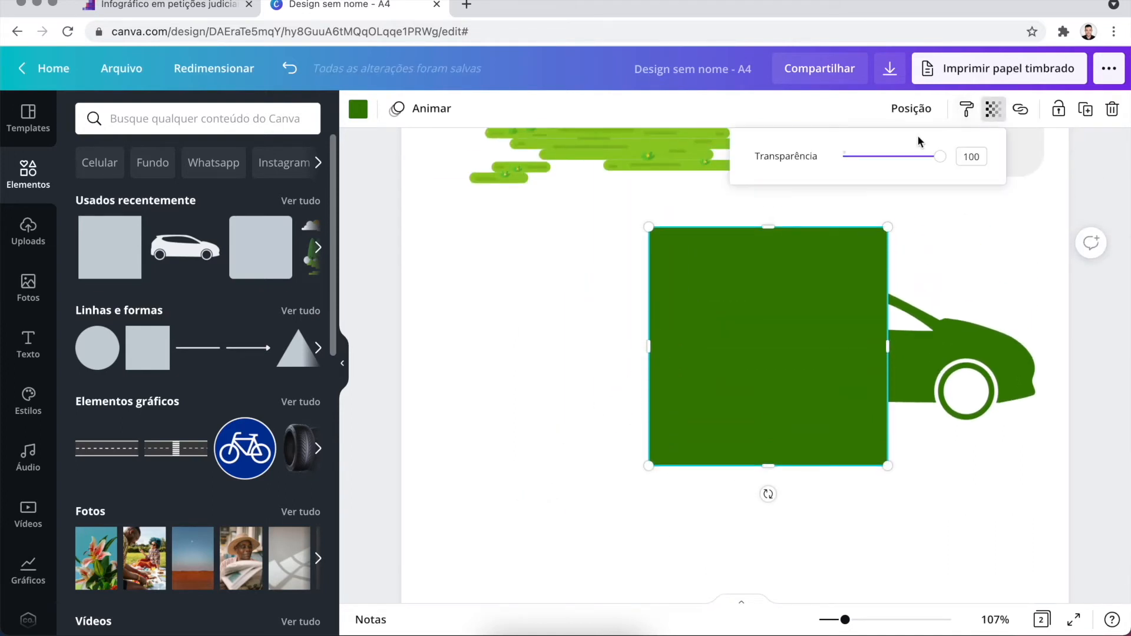
{"action": "left_click_drag", "start_coordinate": [939, 157], "coordinate": [897, 157]}
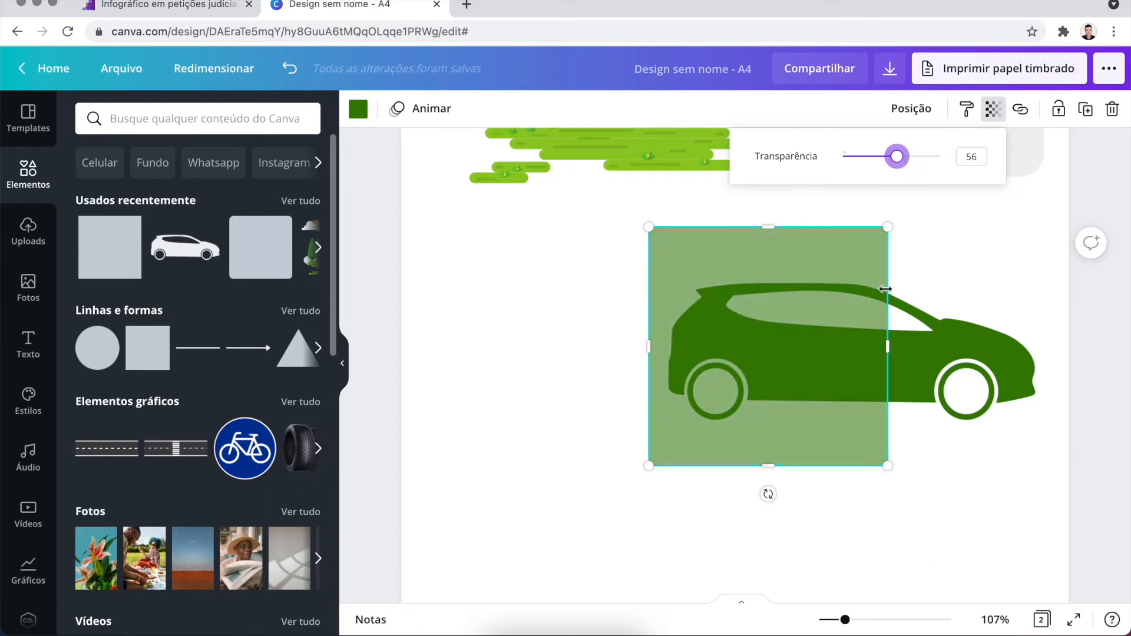
{"action": "left_click_drag", "start_coordinate": [891, 351], "coordinate": [854, 348]}
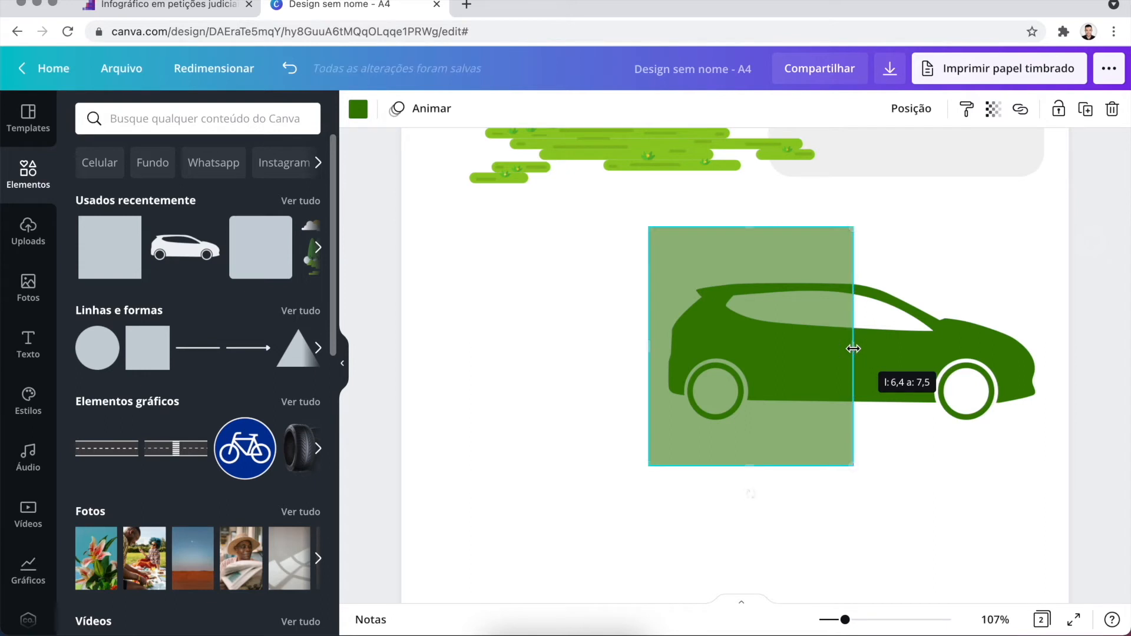
{"action": "left_click_drag", "start_coordinate": [765, 366], "coordinate": [788, 362]}
{"action": "left_click_drag", "start_coordinate": [781, 364], "coordinate": [782, 359]}
{"action": "left_click_drag", "start_coordinate": [871, 354], "coordinate": [1037, 350]}
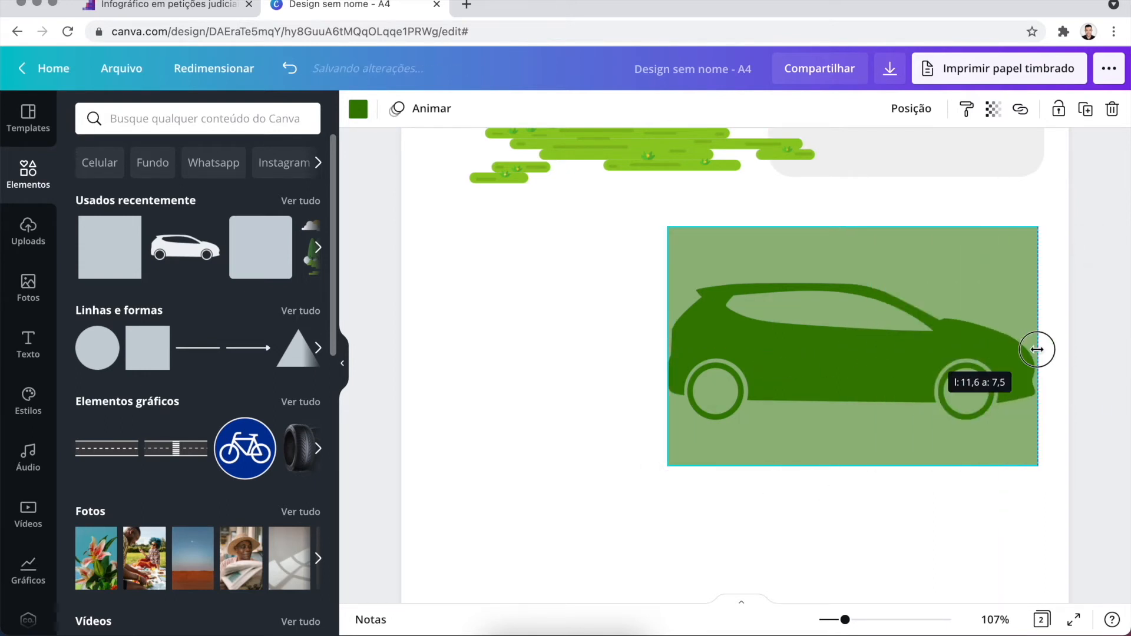
{"action": "left_click_drag", "start_coordinate": [1037, 349], "coordinate": [853, 344]}
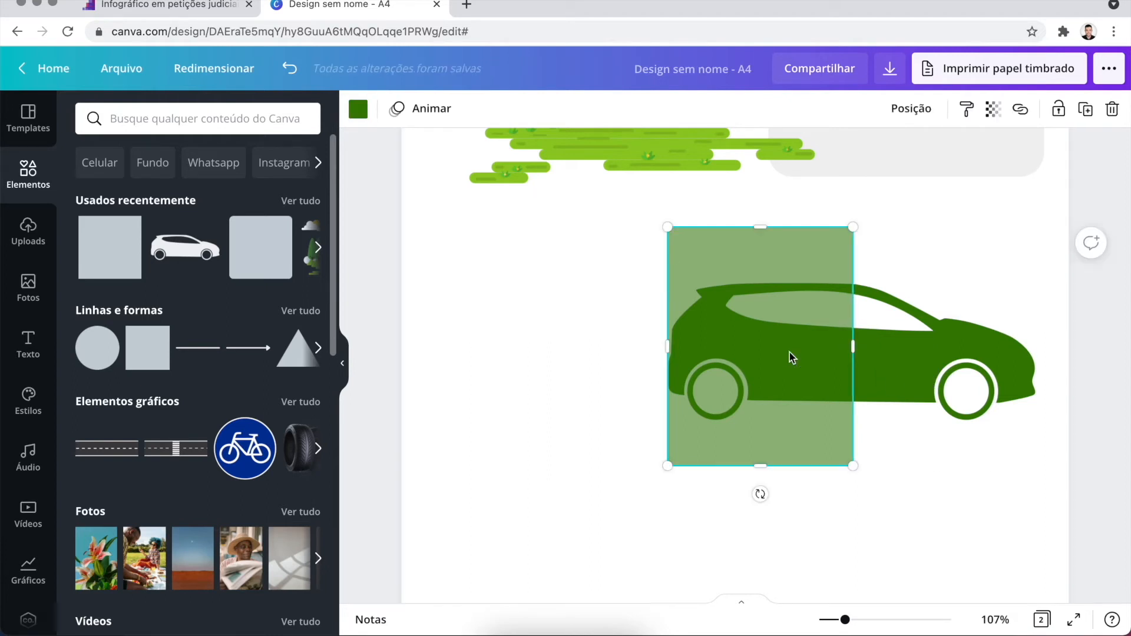
Step: Recolour the semi-transparent rectangle white so it fades the car's rear half, and deselect it
{"action": "left_click", "coordinate": [358, 110]}
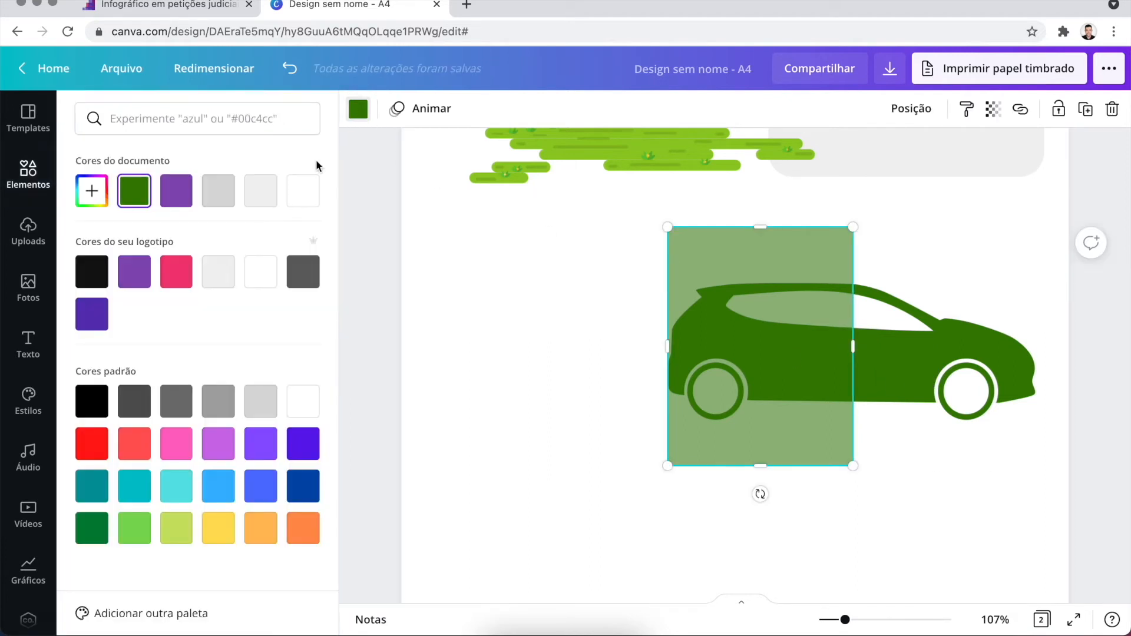
{"action": "left_click", "coordinate": [311, 206]}
{"action": "key", "text": "Escape"}
{"action": "left_click", "coordinate": [995, 580]}
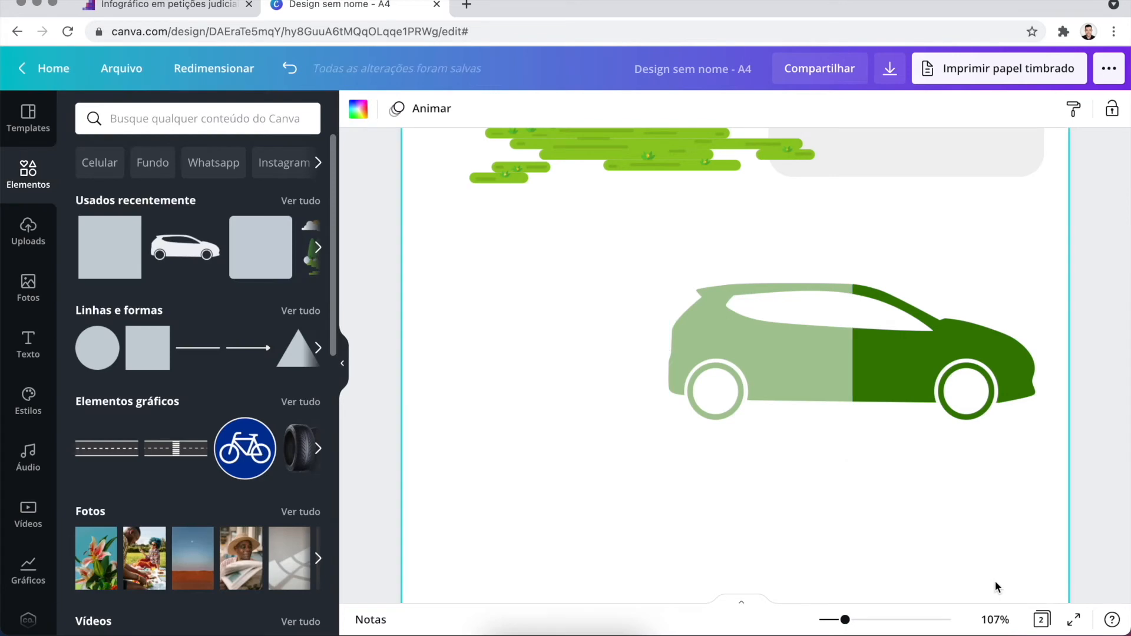
Step: Duplicate the lower grey banner, move the copy beside the car and narrow it to end at the car's rear
{"action": "scroll", "coordinate": [995, 581], "scroll_direction": "up", "scroll_amount": 3}
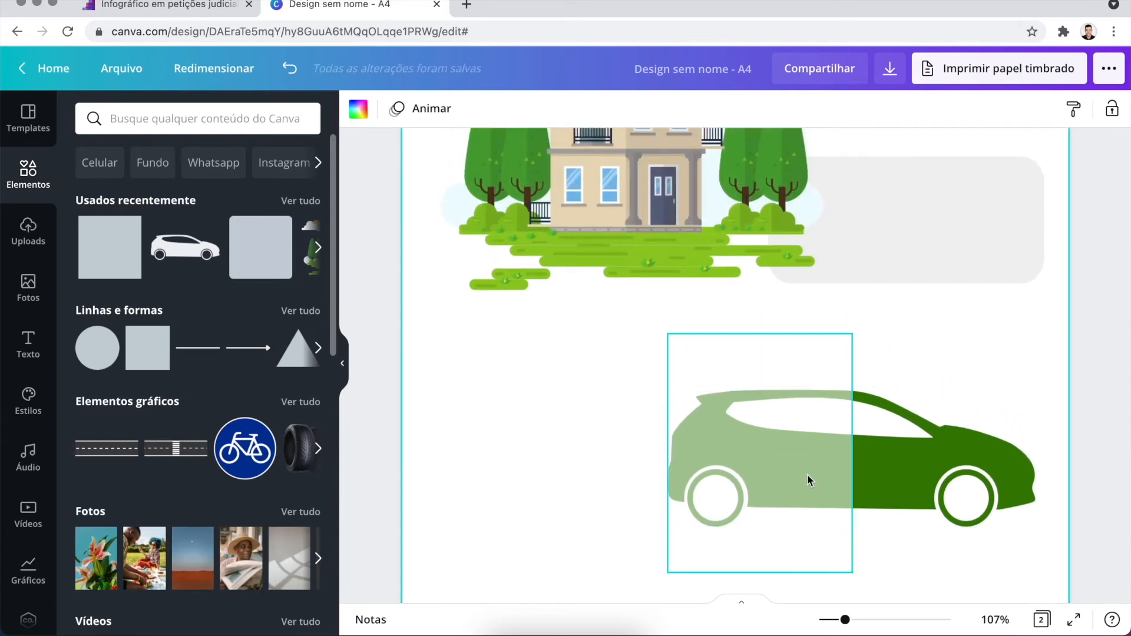
{"action": "scroll", "coordinate": [516, 423], "scroll_direction": "up", "scroll_amount": 2}
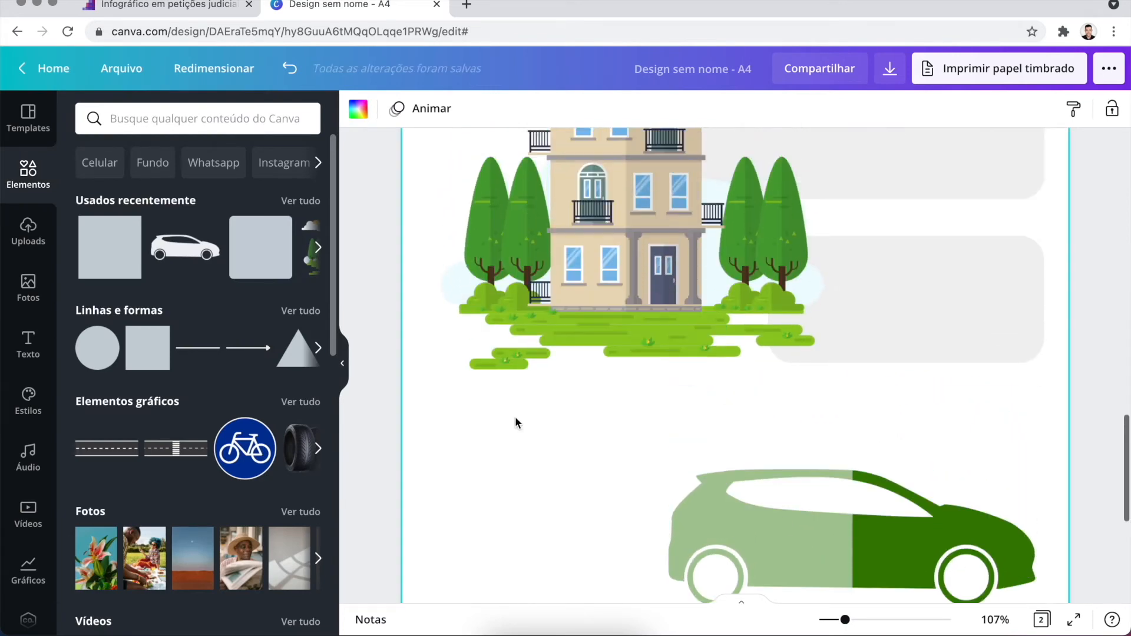
{"action": "scroll", "coordinate": [515, 422], "scroll_direction": "up", "scroll_amount": 5}
{"action": "scroll", "coordinate": [515, 423], "scroll_direction": "down", "scroll_amount": 10}
{"action": "scroll", "coordinate": [515, 423], "scroll_direction": "up", "scroll_amount": 6}
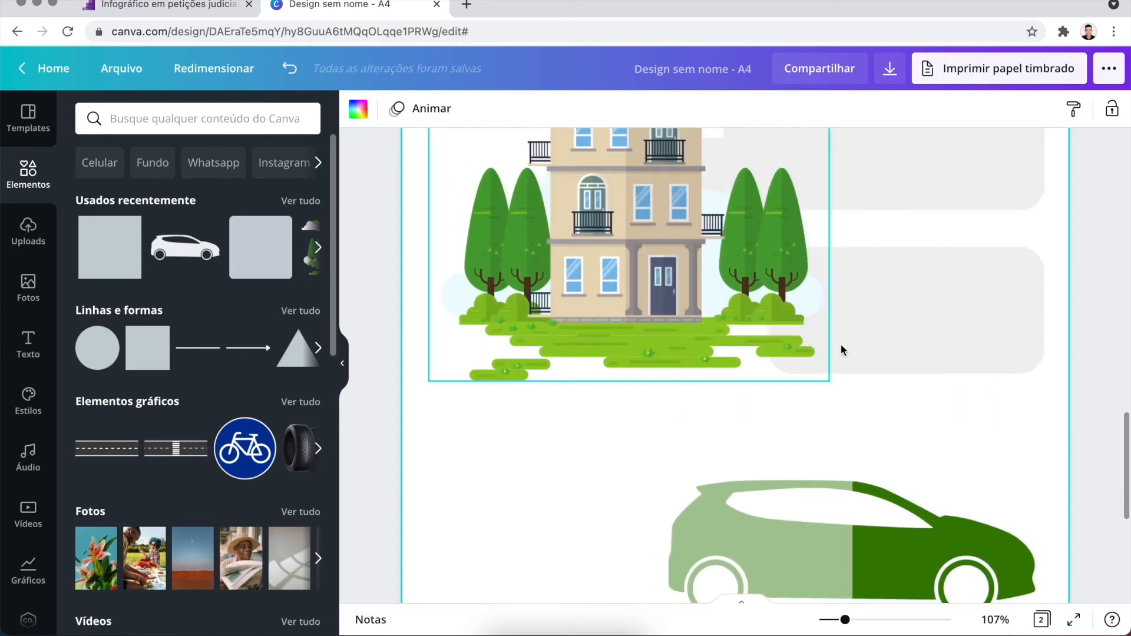
{"action": "left_click", "coordinate": [910, 362]}
{"action": "key", "text": "ctrl+d"}
{"action": "left_click_drag", "start_coordinate": [909, 356], "coordinate": [545, 526]}
{"action": "scroll", "coordinate": [545, 526], "scroll_direction": "down", "scroll_amount": 4}
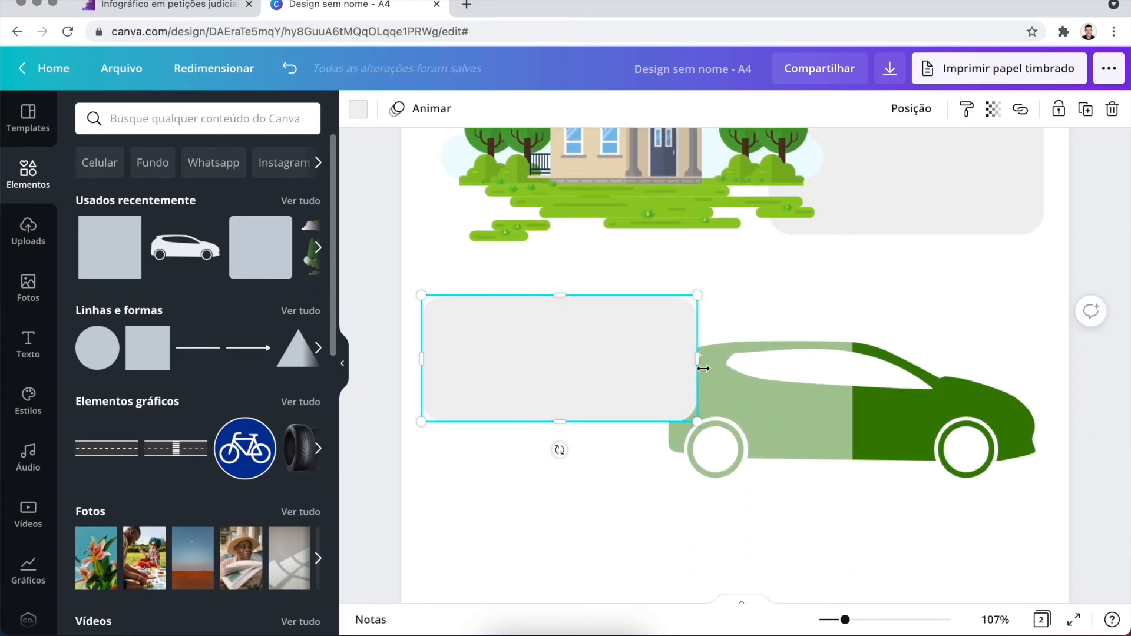
{"action": "left_click_drag", "start_coordinate": [698, 355], "coordinate": [668, 357]}
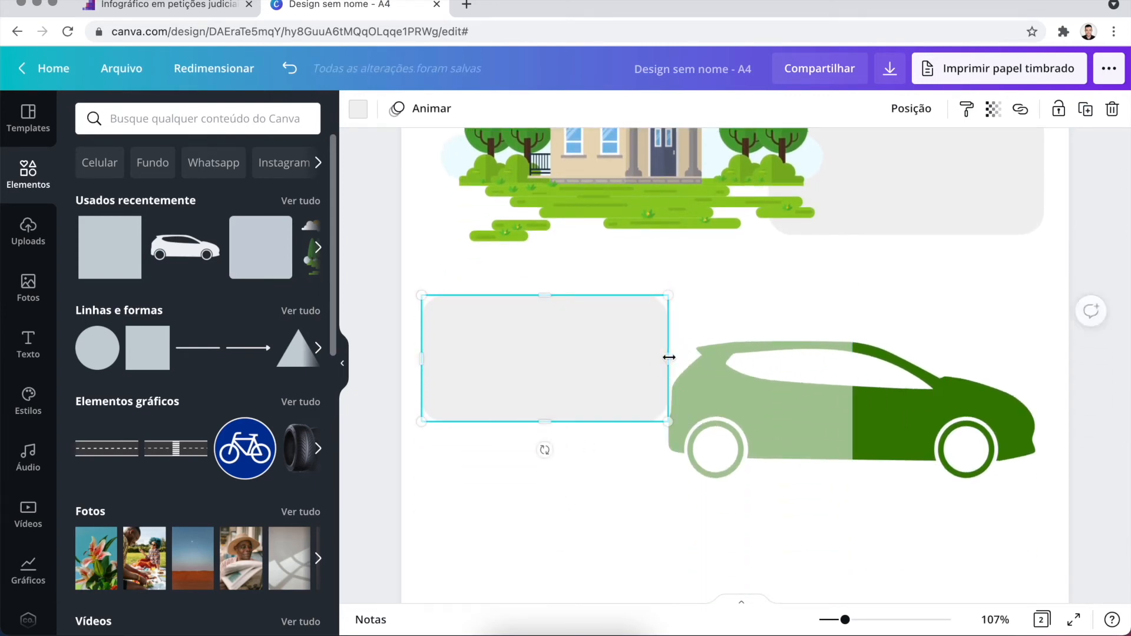
Step: Shrink the car together with its white overlay, then widen and lower the grey banner so it nearly reaches the car's rear
{"action": "left_click", "coordinate": [787, 449]}
{"action": "left_click", "coordinate": [909, 429]}
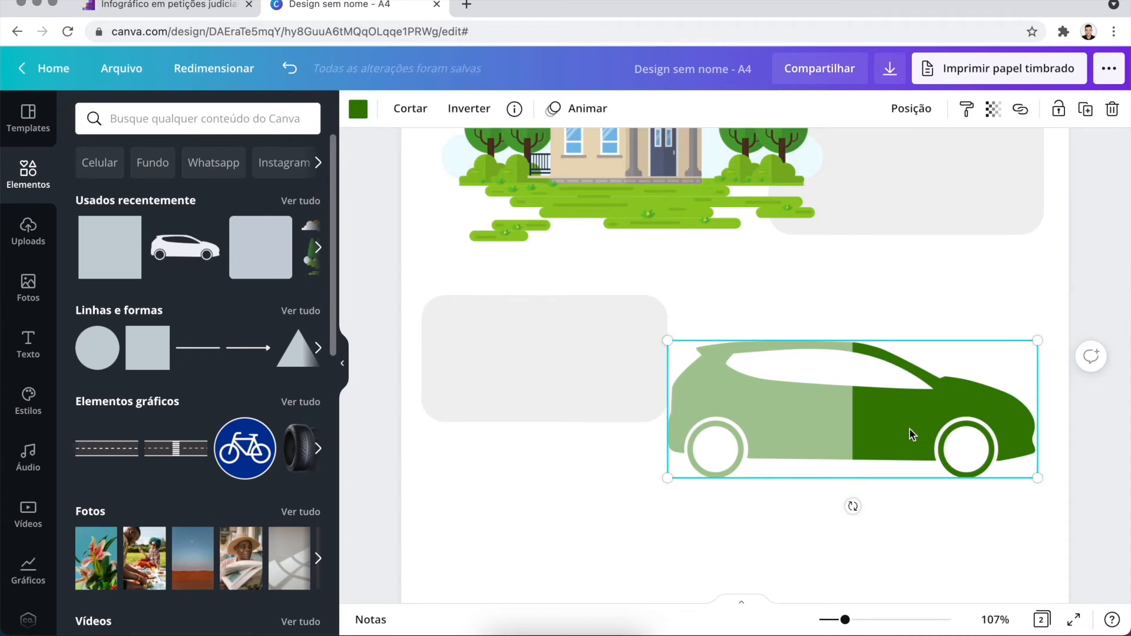
{"action": "left_click", "coordinate": [828, 437], "text": "shift"}
{"action": "left_click_drag", "start_coordinate": [671, 526], "coordinate": [748, 474]}
{"action": "left_click", "coordinate": [636, 374]}
{"action": "left_click_drag", "start_coordinate": [669, 366], "coordinate": [704, 392]}
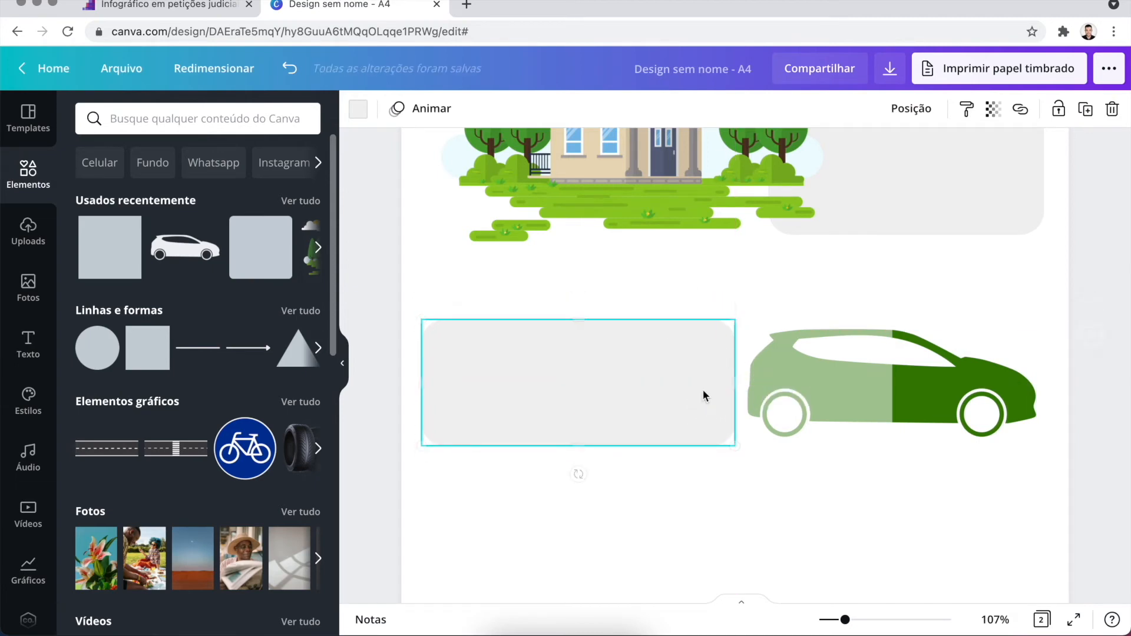
Step: Add a heading reading "50%" on page 2 and set its font to Open Sans Extra Bold
{"action": "left_click", "coordinate": [946, 501]}
{"action": "scroll", "coordinate": [945, 498], "scroll_direction": "up", "scroll_amount": 3}
{"action": "scroll", "coordinate": [945, 497], "scroll_direction": "down", "scroll_amount": 5}
{"action": "scroll", "coordinate": [945, 497], "scroll_direction": "up", "scroll_amount": 5}
{"action": "scroll", "coordinate": [945, 504], "scroll_direction": "up", "scroll_amount": 3}
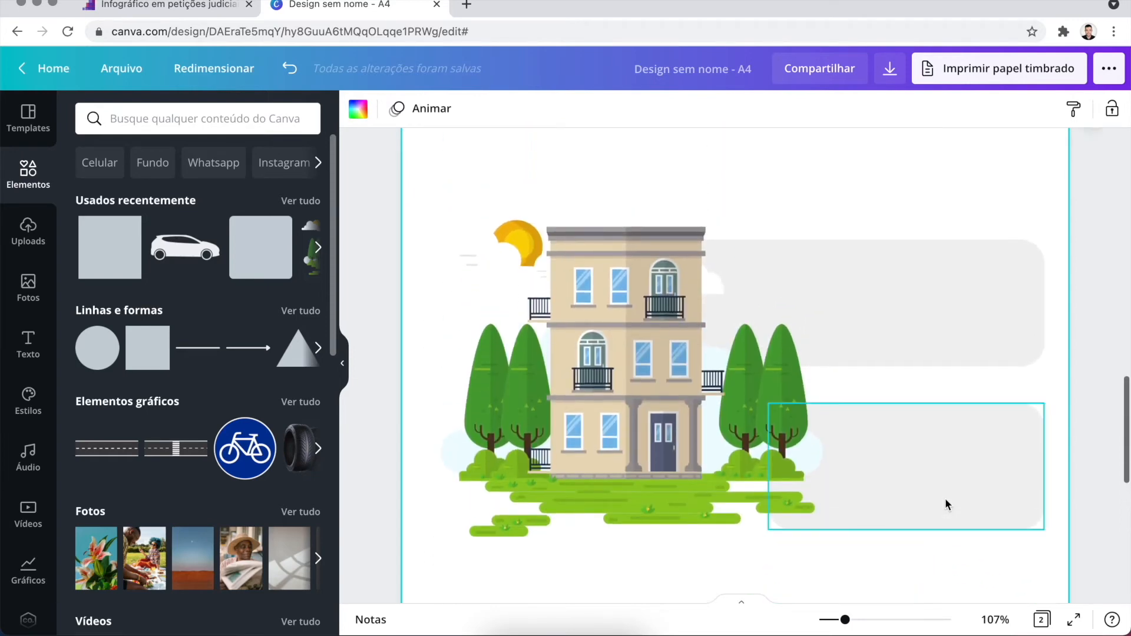
{"action": "left_click", "coordinate": [27, 343]}
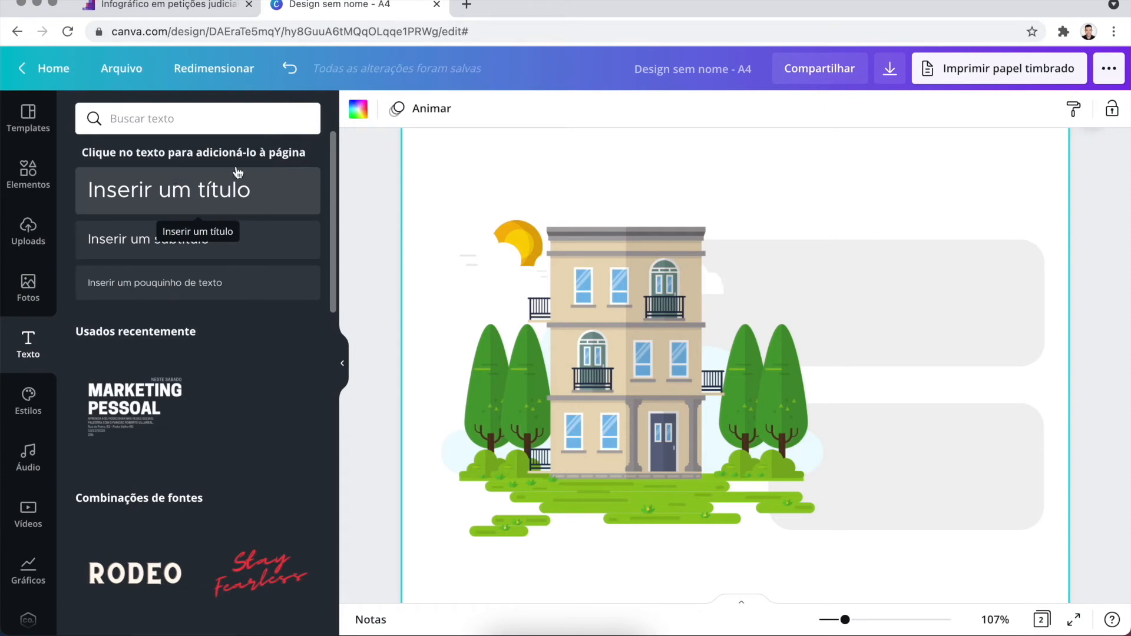
{"action": "left_click", "coordinate": [189, 183]}
{"action": "scroll", "coordinate": [764, 361], "scroll_direction": "down", "scroll_amount": 1}
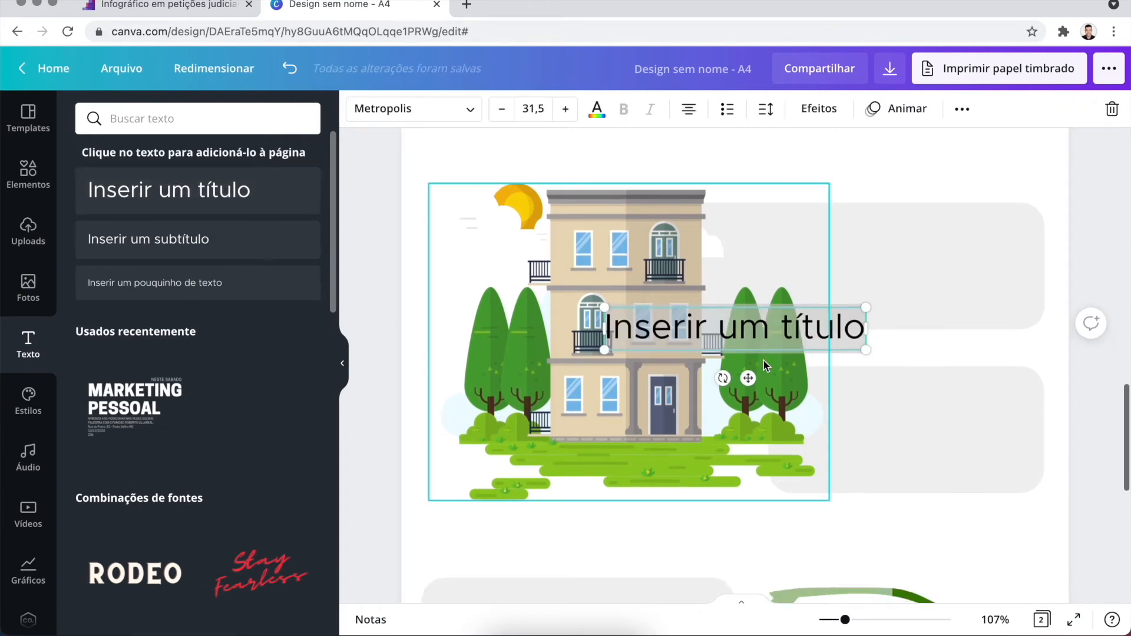
{"action": "type", "text": "50%"}
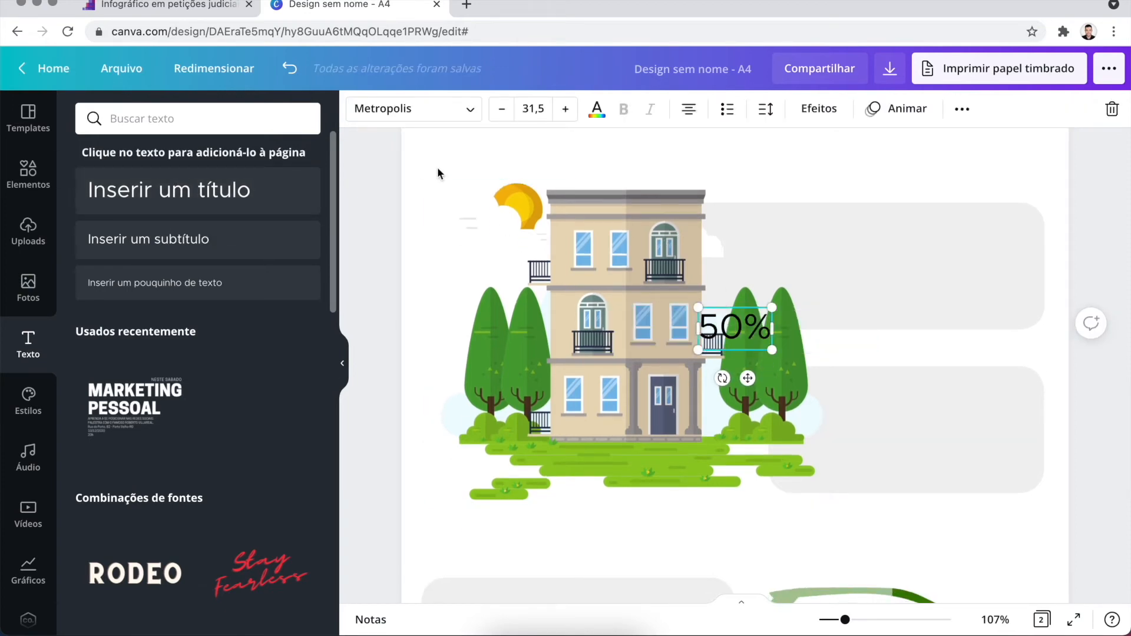
{"action": "left_click", "coordinate": [468, 112]}
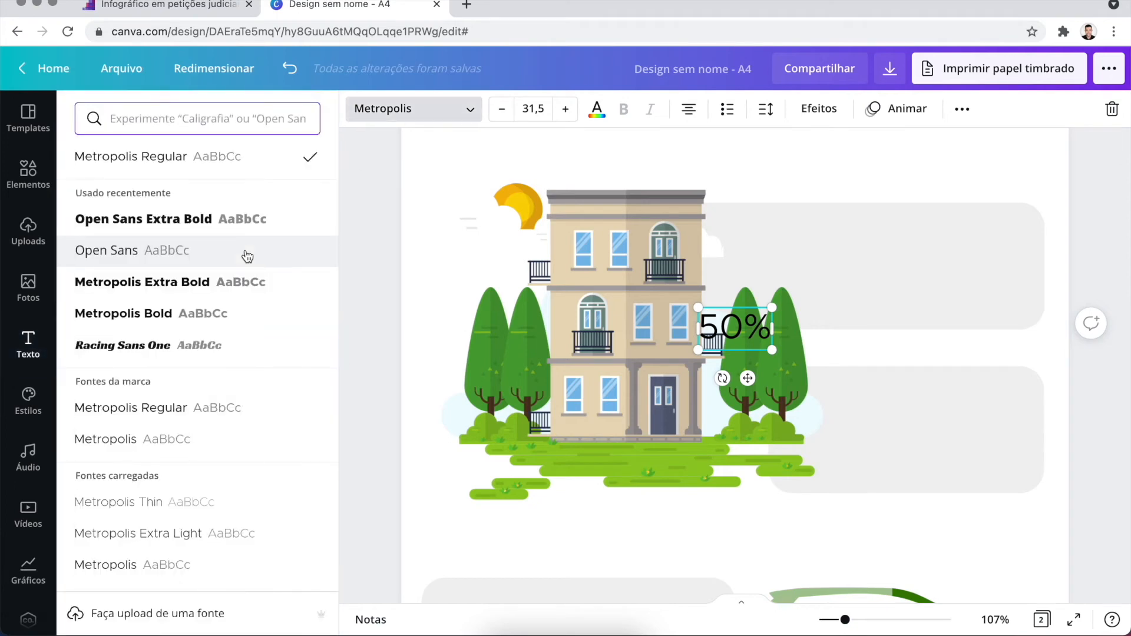
{"action": "left_click", "coordinate": [203, 219]}
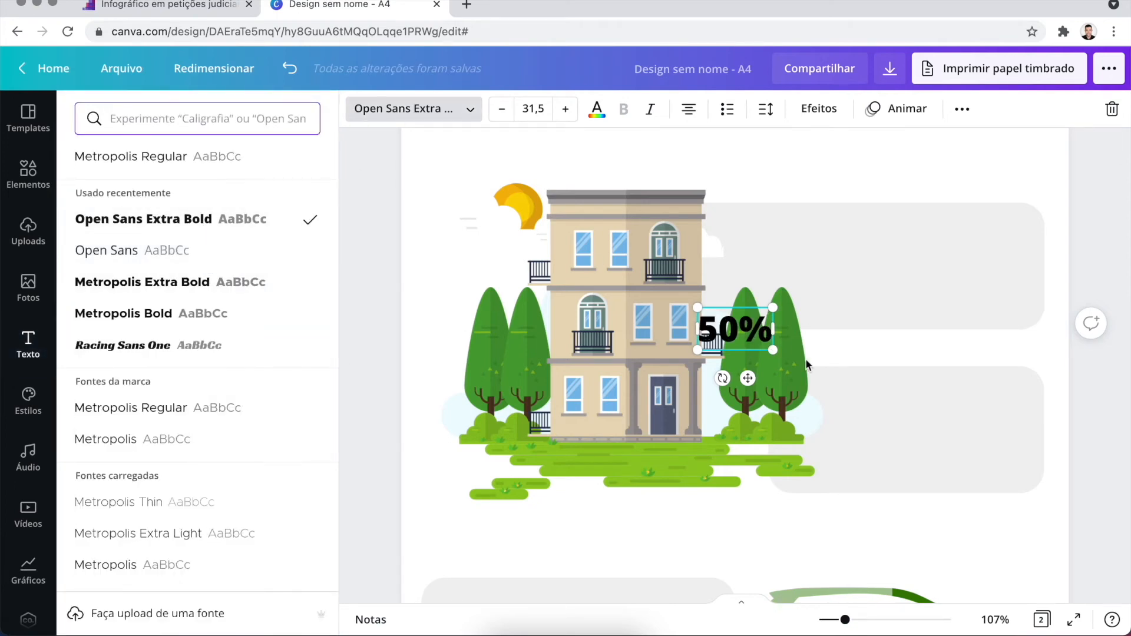
Step: Shrink the 50% label to size 21,6 on the car's faded rear half and place a copy on the dark front half
{"action": "scroll", "coordinate": [806, 360], "scroll_direction": "down", "scroll_amount": 3}
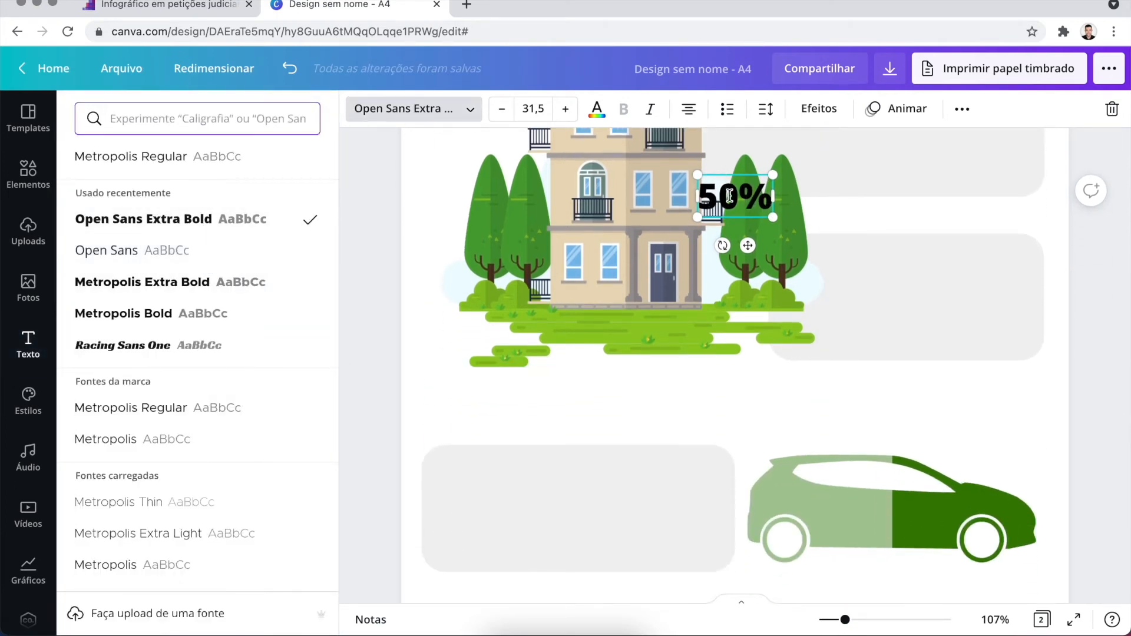
{"action": "left_click_drag", "start_coordinate": [747, 245], "coordinate": [866, 561]}
{"action": "left_click", "coordinate": [966, 354]}
{"action": "left_click", "coordinate": [852, 528]}
{"action": "key", "text": "super+v"}
{"action": "left_click_drag", "start_coordinate": [884, 578], "coordinate": [939, 562]}
Step: Change the label on the car's rear half to "52%" and the one on the front half to "48%"
{"action": "left_click", "coordinate": [856, 519]}
{"action": "key", "text": "BackSpace"}
{"action": "type", "text": "2"}
{"action": "left_click", "coordinate": [929, 519]}
{"action": "key", "text": "BackSpace"}
{"action": "key", "text": "BackSpace"}
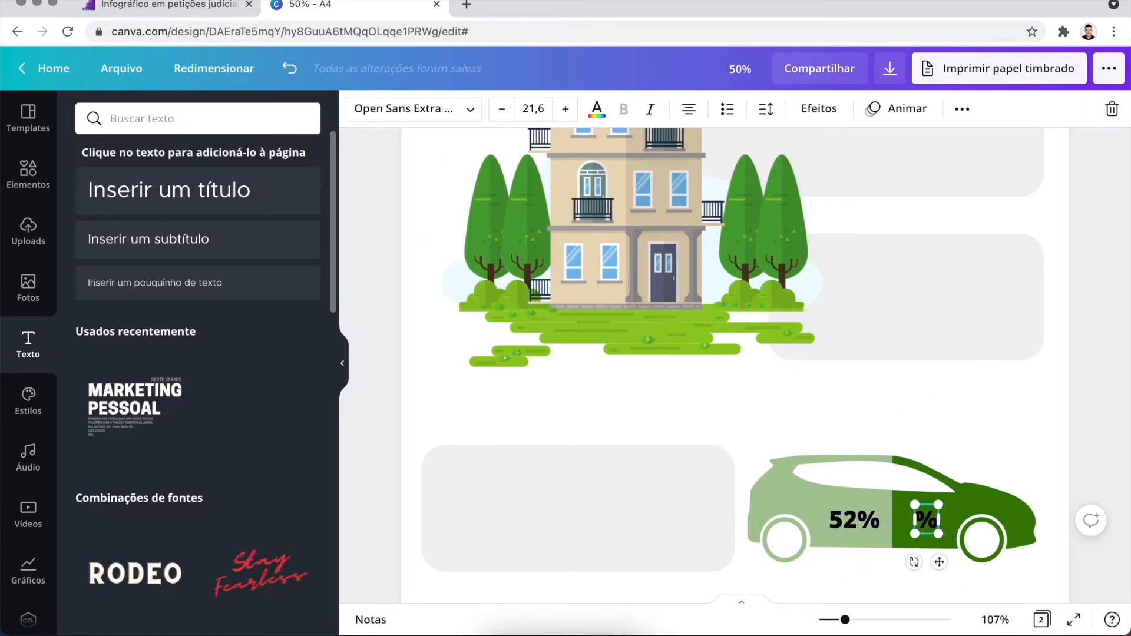
{"action": "type", "text": "48"}
Step: Recolour both percentage labels on the car white, then make the 52% label dark green
{"action": "left_click_drag", "start_coordinate": [987, 440], "coordinate": [861, 524]}
{"action": "left_click", "coordinate": [597, 108]}
{"action": "left_click", "coordinate": [303, 191]}
{"action": "left_click", "coordinate": [987, 429]}
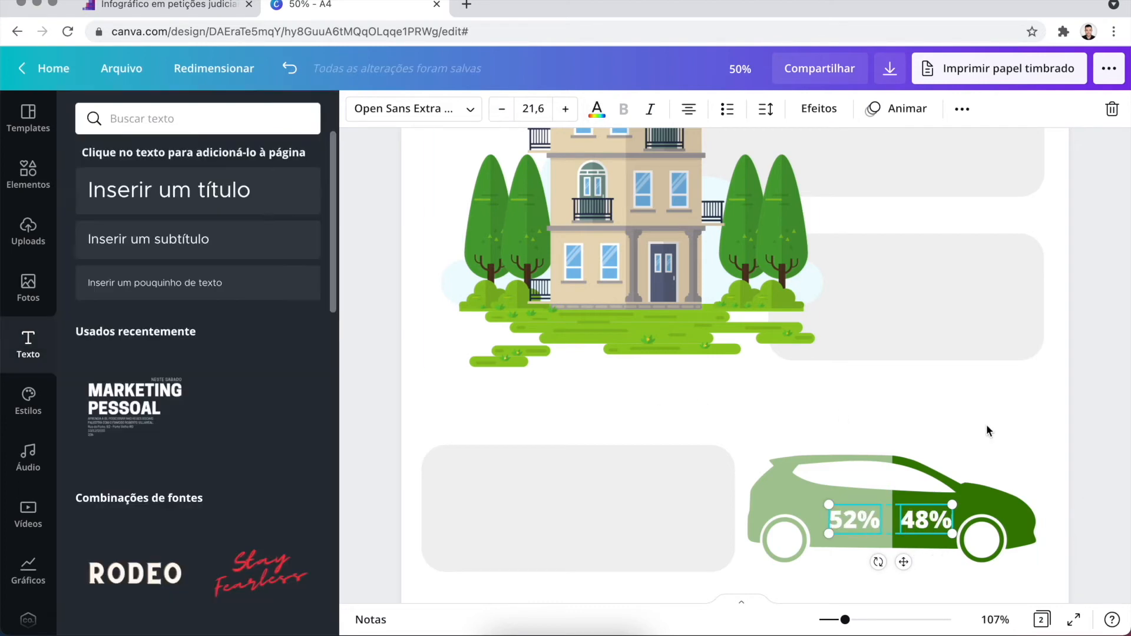
{"action": "left_click", "coordinate": [841, 524]}
{"action": "left_click", "coordinate": [597, 108]}
{"action": "left_click", "coordinate": [1024, 415]}
{"action": "scroll", "coordinate": [1024, 415], "scroll_direction": "down", "scroll_amount": 2}
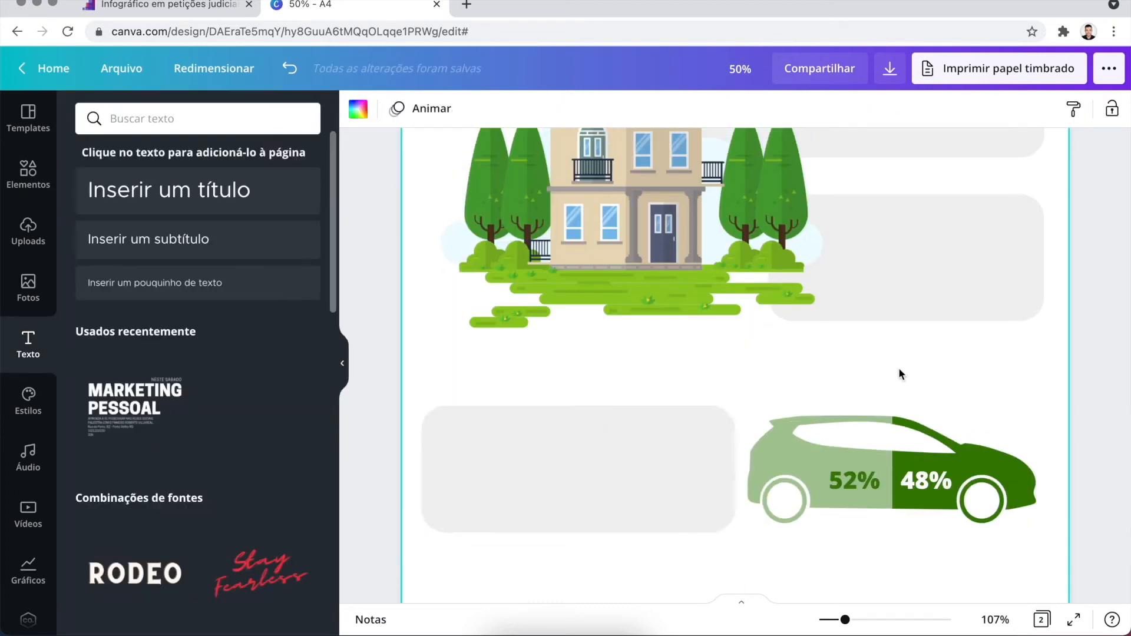
Step: Copy the green 52% label up beside the building and change the copy's text to "100%"
{"action": "scroll", "coordinate": [880, 365], "scroll_direction": "up", "scroll_amount": 5}
{"action": "left_click", "coordinate": [26, 171]}
{"action": "scroll", "coordinate": [741, 489], "scroll_direction": "down", "scroll_amount": 2}
{"action": "left_click", "coordinate": [854, 469]}
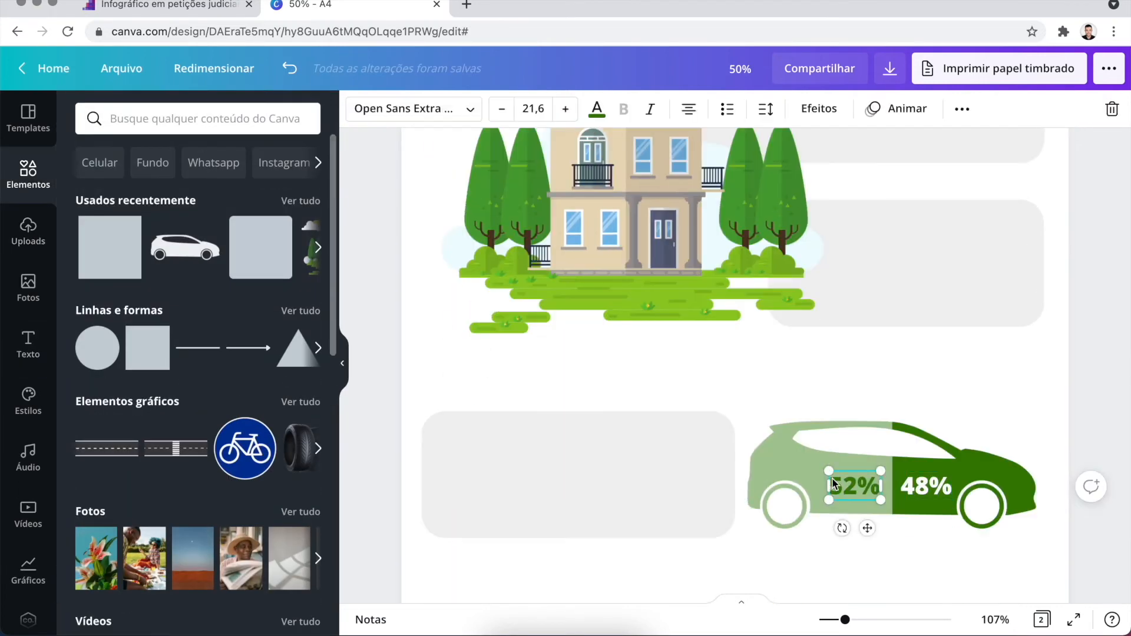
{"action": "scroll", "coordinate": [846, 245], "scroll_direction": "up", "scroll_amount": 4}
{"action": "scroll", "coordinate": [866, 400], "scroll_direction": "down", "scroll_amount": 5}
{"action": "left_click_drag", "start_coordinate": [866, 400], "coordinate": [831, 265]}
{"action": "scroll", "coordinate": [830, 265], "scroll_direction": "up", "scroll_amount": 5}
{"action": "double_click", "coordinate": [824, 269]}
{"action": "type", "text": "100"}
Step: Enlarge the 100% label to size 40,9 and place it in the upper part of the grey banner beside the building's ground floor
{"action": "left_click_drag", "start_coordinate": [874, 287], "coordinate": [929, 324]}
{"action": "left_click_drag", "start_coordinate": [866, 224], "coordinate": [926, 457]}
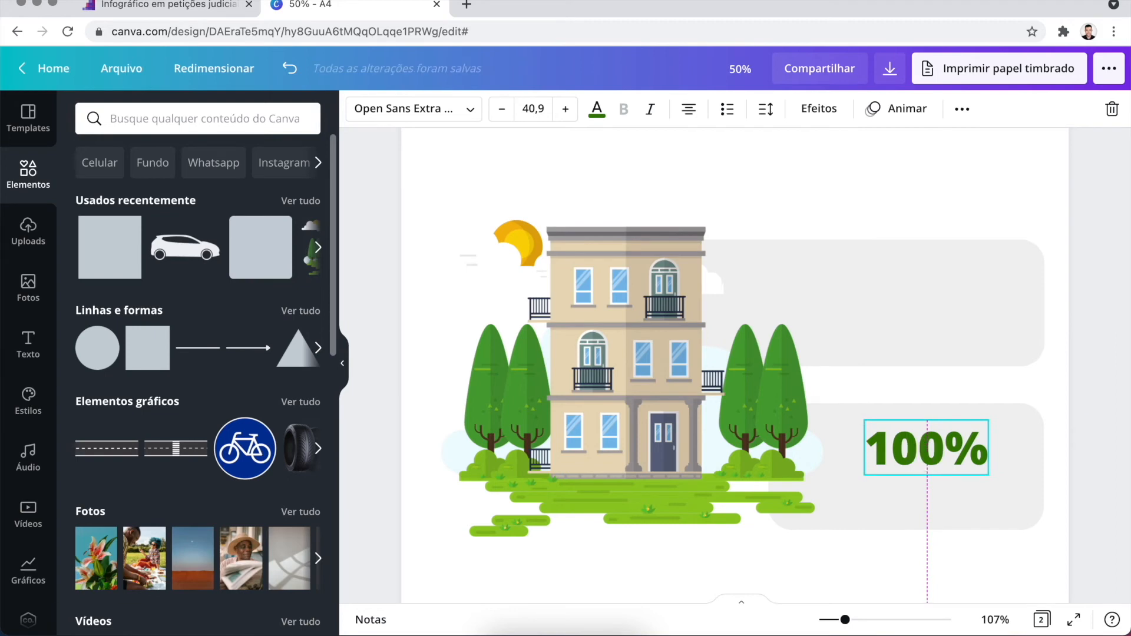
{"action": "left_click", "coordinate": [966, 149]}
Step: Add a heading reading "Sobre o imóvel" over the building section of page 2
{"action": "scroll", "coordinate": [966, 149], "scroll_direction": "down", "scroll_amount": 4}
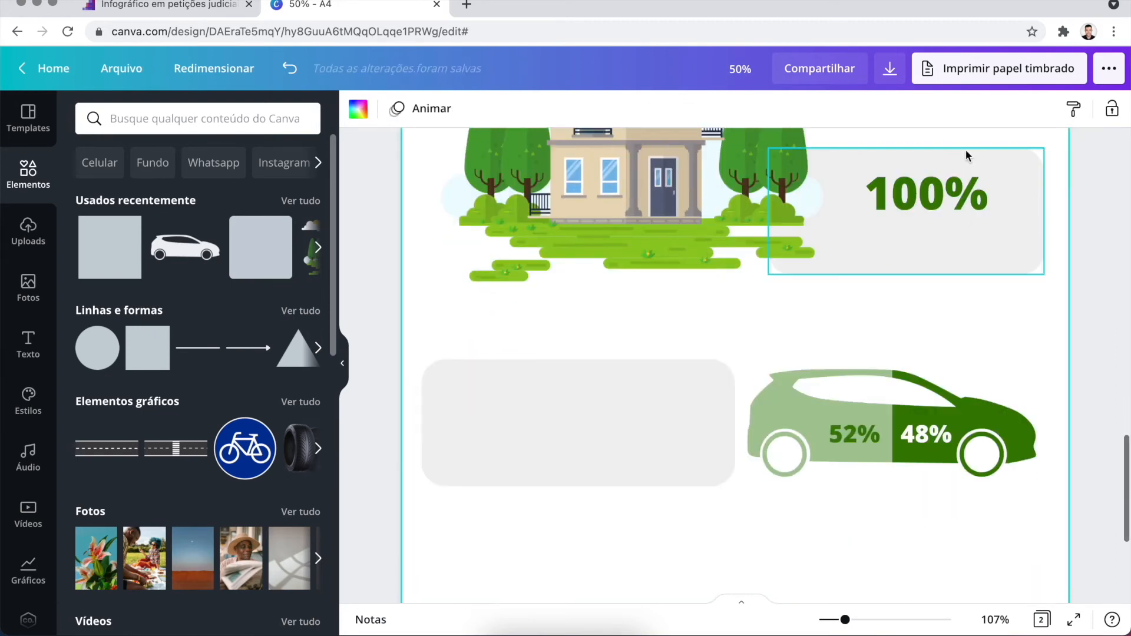
{"action": "scroll", "coordinate": [966, 150], "scroll_direction": "up", "scroll_amount": 4}
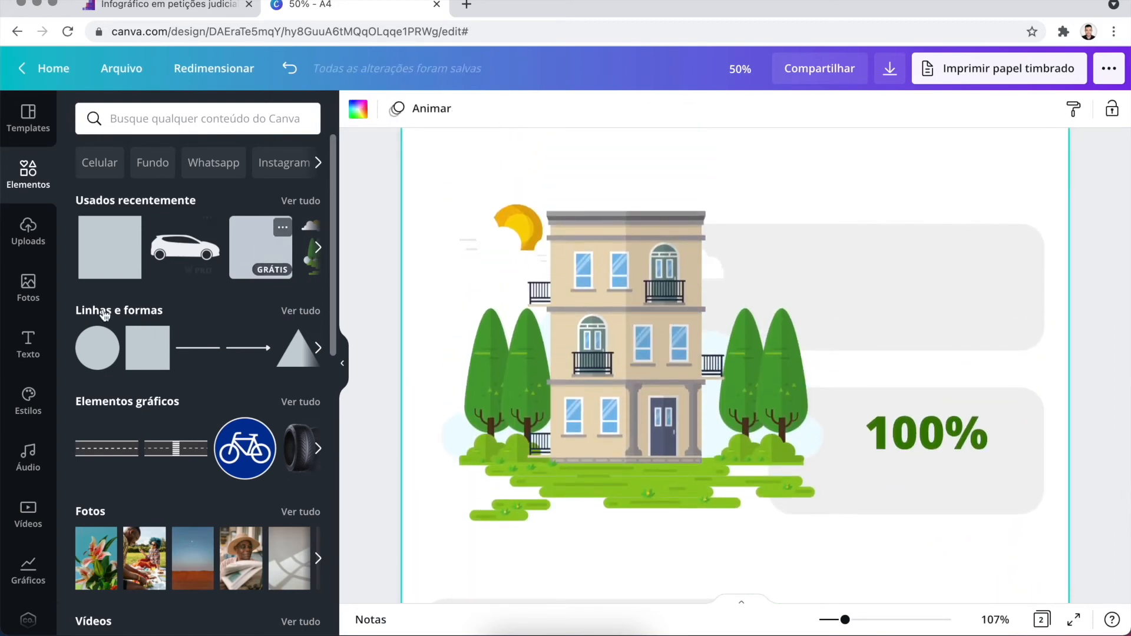
{"action": "left_click", "coordinate": [28, 345]}
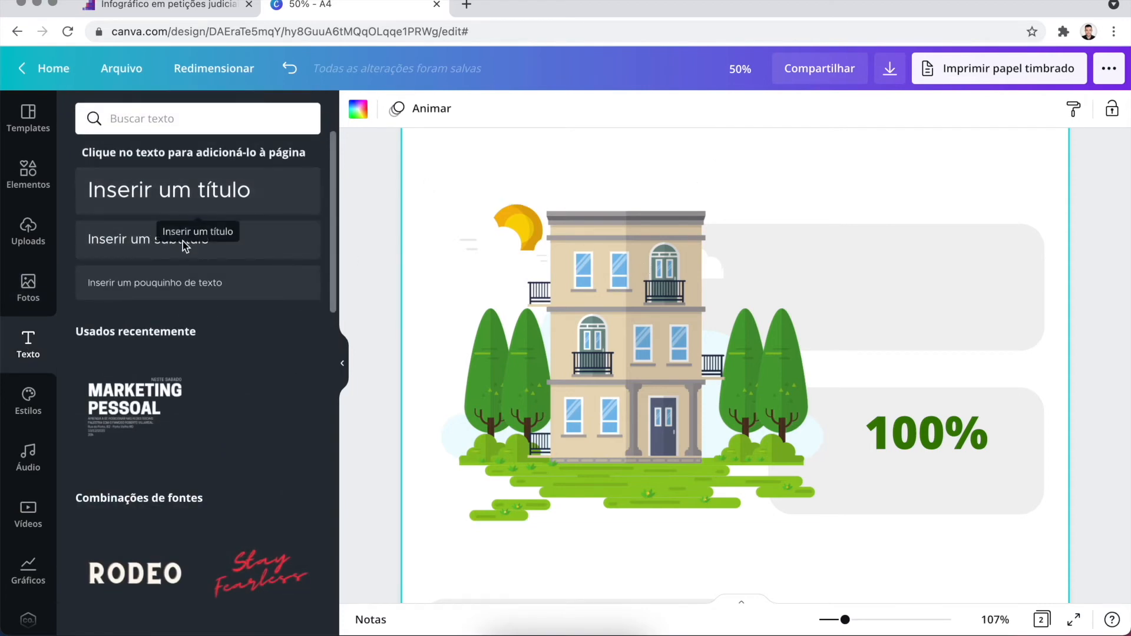
{"action": "left_click", "coordinate": [195, 197]}
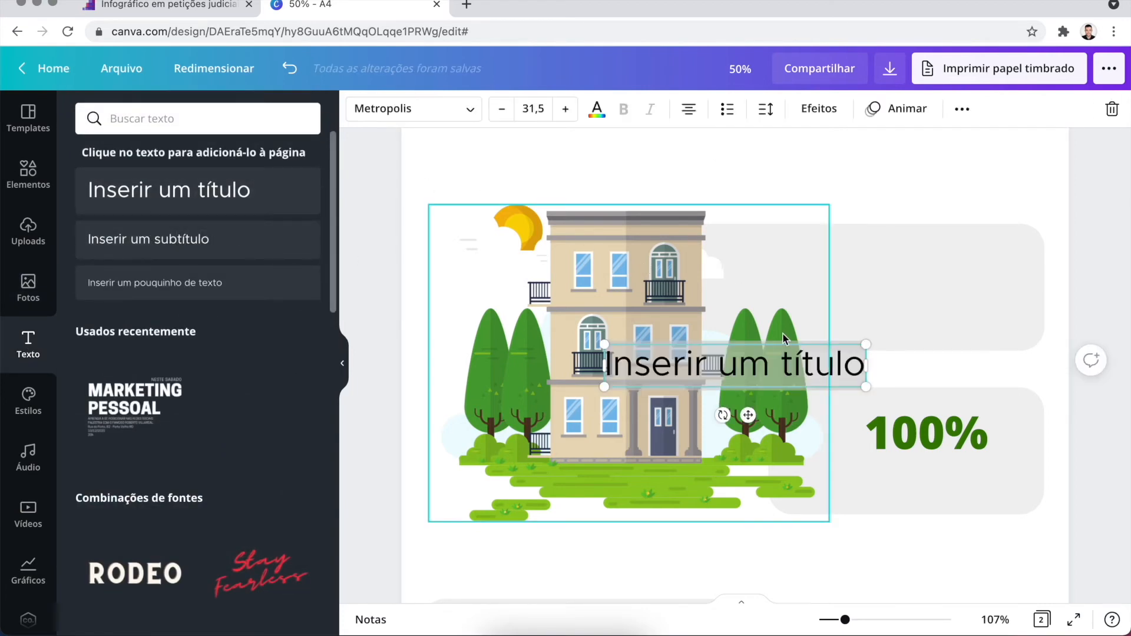
{"action": "type", "text": "Sobre o im"}
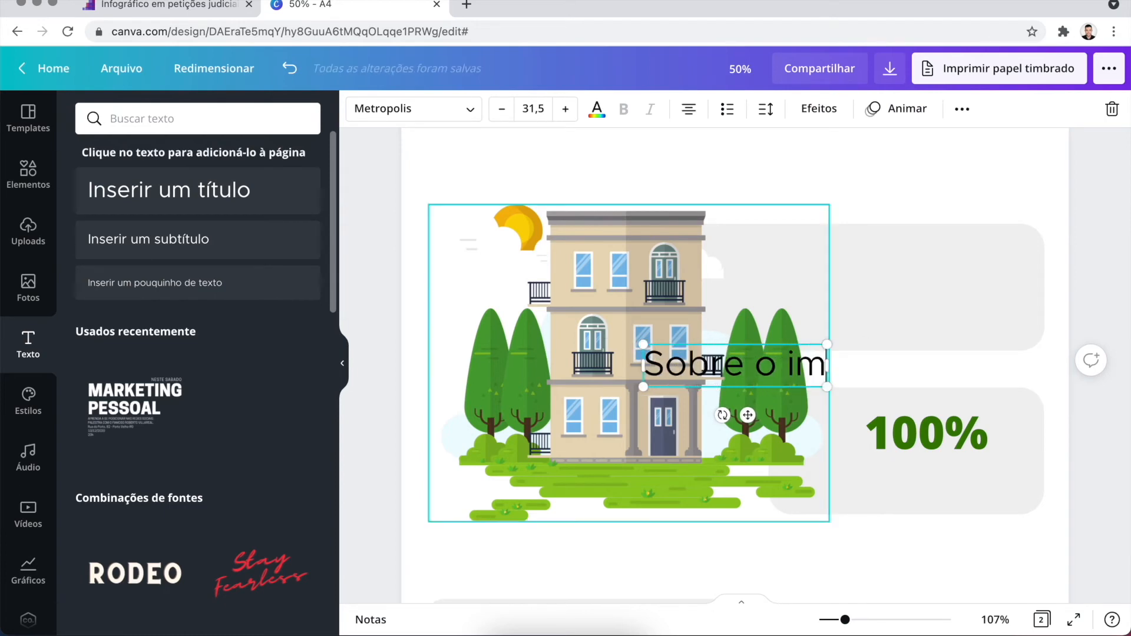
{"action": "type", "text": "óvel"}
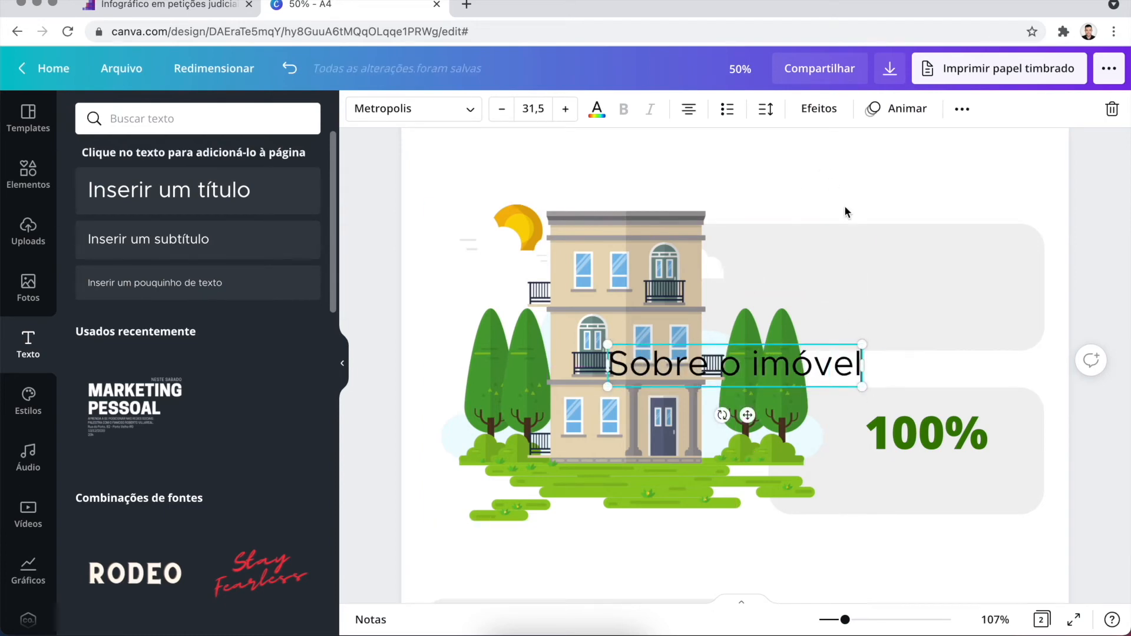
{"action": "left_click", "coordinate": [854, 177]}
Step: Set the "Sobre o imóvel" heading to Open Sans Extra Bold, shrink it to 17,2 and place it atop the upper grey banner
{"action": "left_click", "coordinate": [766, 371]}
{"action": "left_click", "coordinate": [412, 109]}
{"action": "left_click", "coordinate": [209, 194]}
{"action": "left_click_drag", "start_coordinate": [862, 344], "coordinate": [760, 350]}
{"action": "left_click_drag", "start_coordinate": [678, 358], "coordinate": [884, 248]}
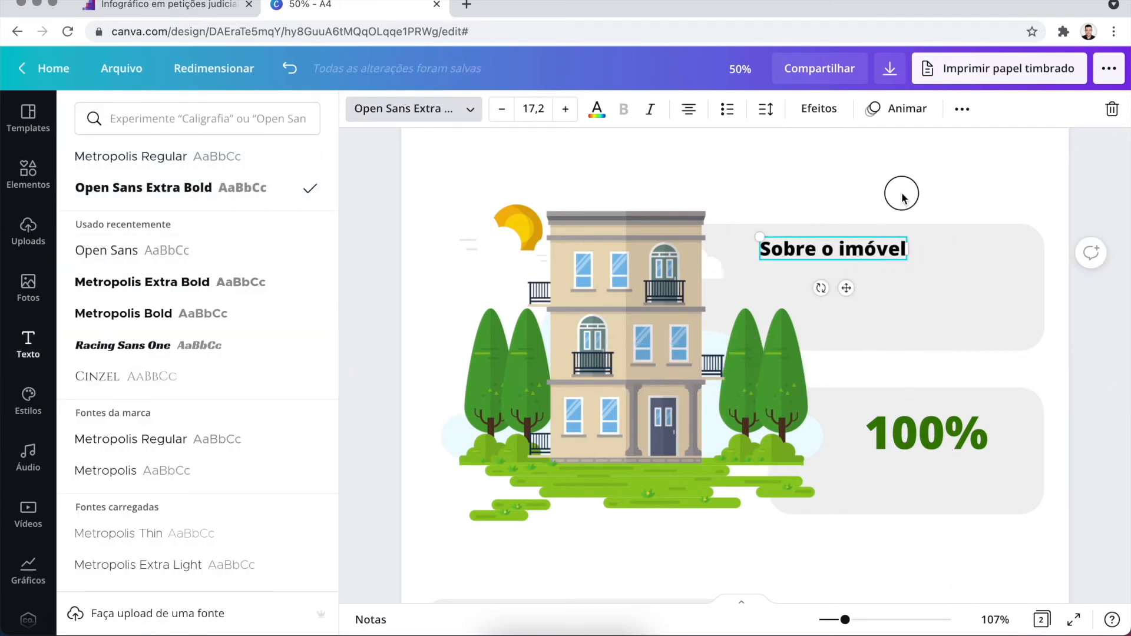
Step: Paste a copy of the heading into the car's grey banner and change it to "Sobre o veículo"
{"action": "scroll", "coordinate": [876, 255], "scroll_direction": "down", "scroll_amount": 4}
{"action": "scroll", "coordinate": [803, 328], "scroll_direction": "up", "scroll_amount": 3}
{"action": "key", "text": "ctrl+v"}
{"action": "double_click", "coordinate": [556, 556]}
{"action": "type", "text": "veículo"}
{"action": "left_click", "coordinate": [664, 502]}
{"action": "scroll", "coordinate": [664, 501], "scroll_direction": "down", "scroll_amount": 5}
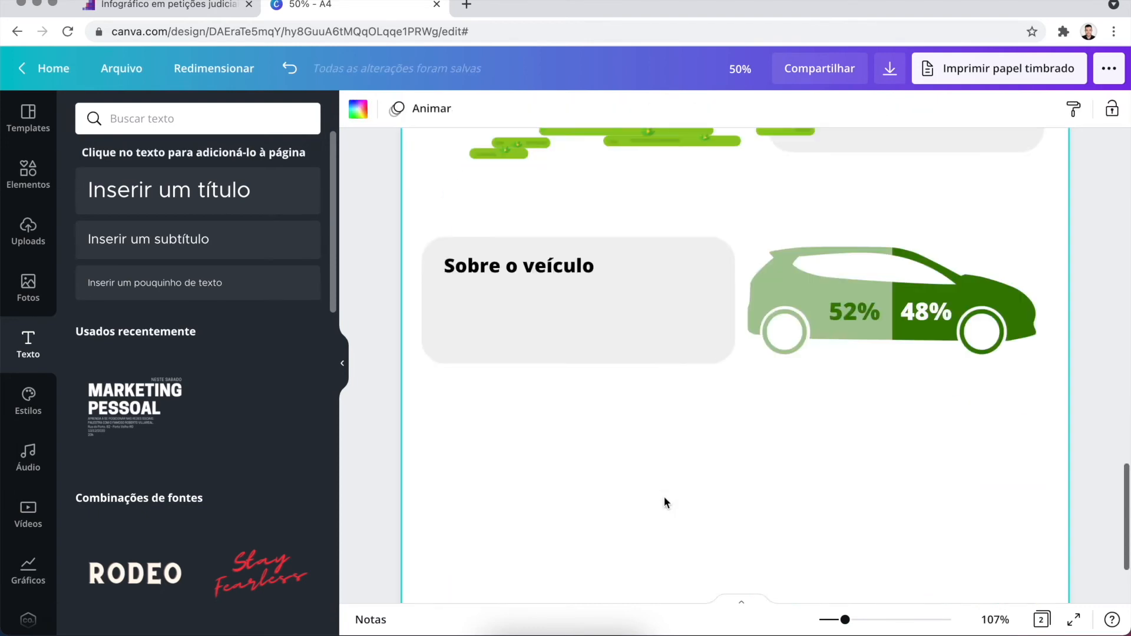
Step: Add body text under "Sobre o imóvel": "O imóvel foi obtido em razão da antecipação da herança da Demandante, logo não deverá ser partilhado com o demandado."
{"action": "scroll", "coordinate": [664, 502], "scroll_direction": "up", "scroll_amount": 6}
{"action": "left_click_drag", "start_coordinate": [318, 281], "coordinate": [929, 312]}
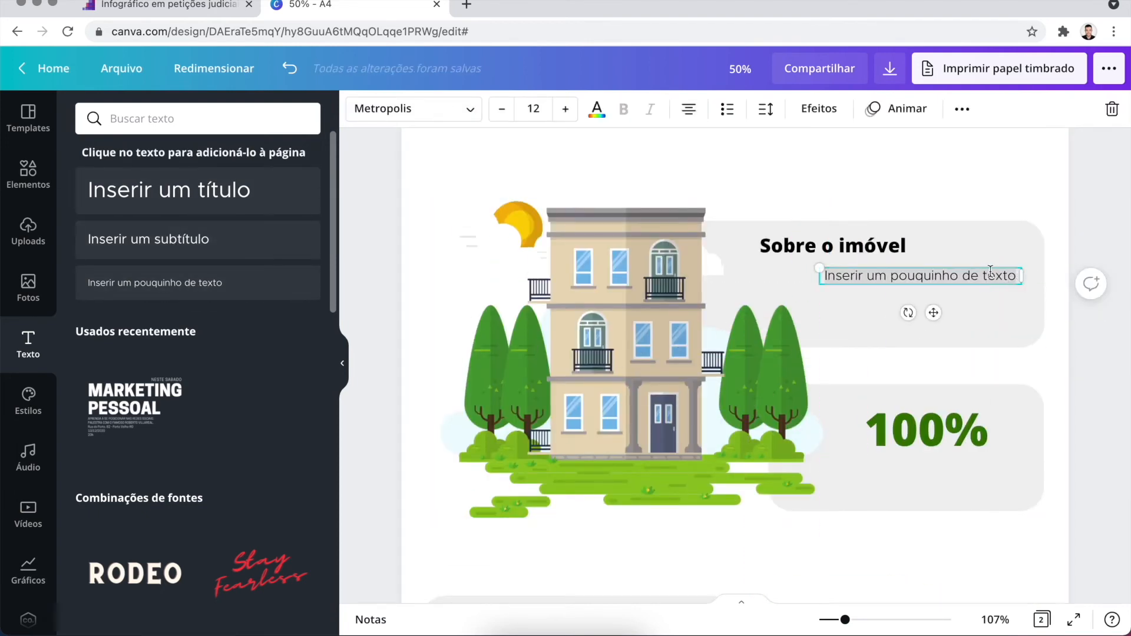
{"action": "type", "text": "100"}
{"action": "type", "text": "O imóvel foi obtido em ra"}
{"action": "type", "text": "zão da "}
{"action": "type", "text": "antecipação da herança da Demand"}
{"action": "type", "text": "ante, logo não deverá se"}
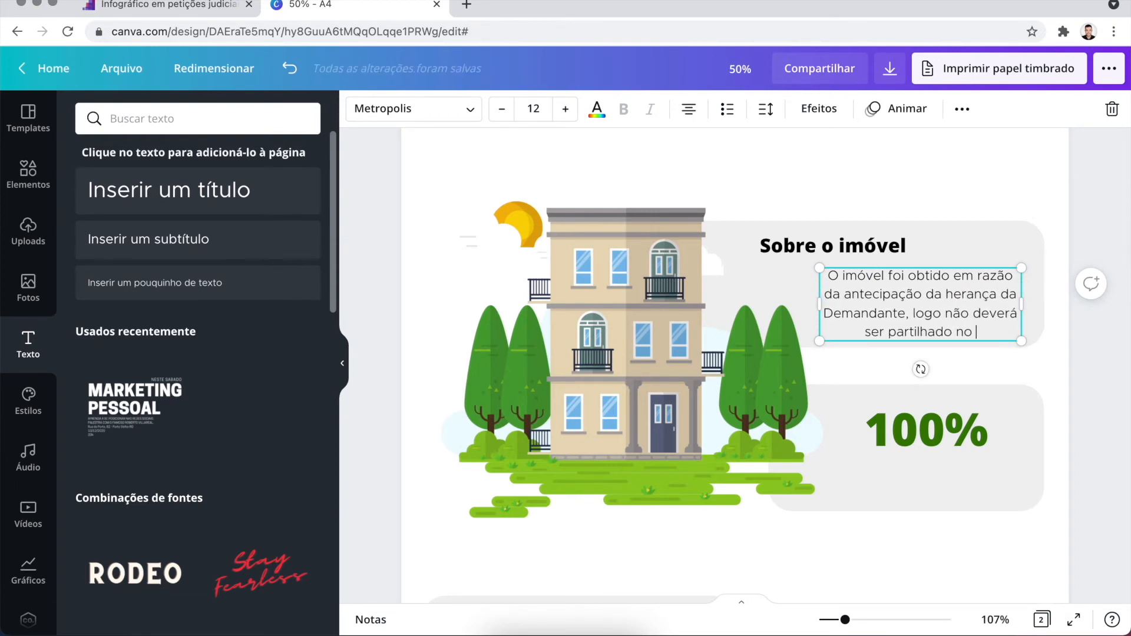
{"action": "type", "text": "r partilhado com o demandado."}
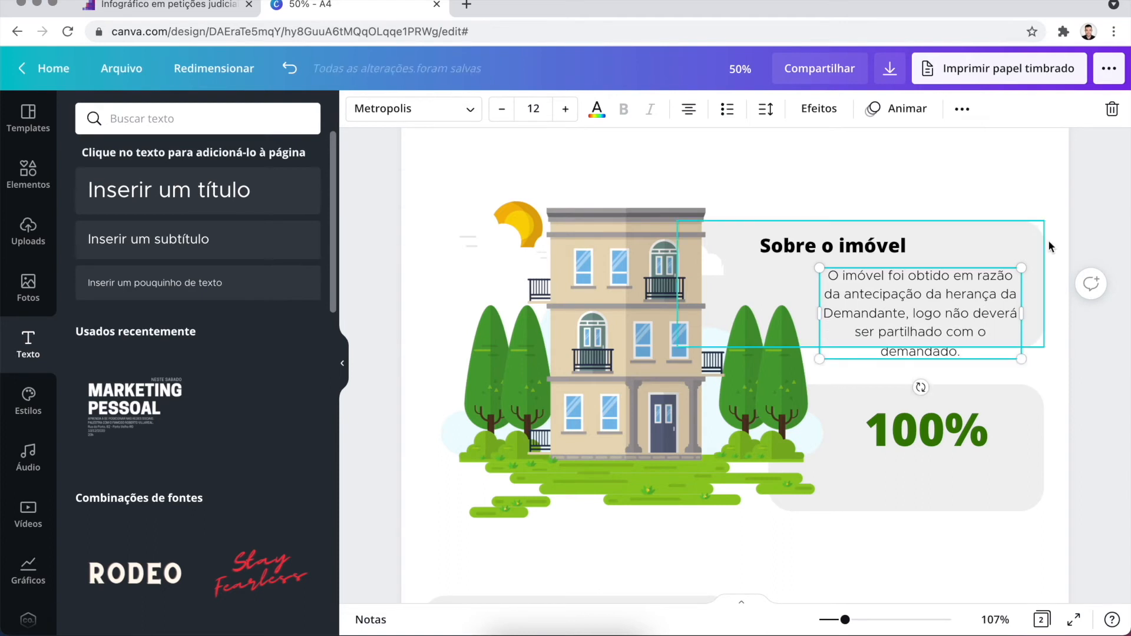
Step: Widen the property paragraph, align it left and extend the upper grey banner downward to leave a margin below it
{"action": "left_click_drag", "start_coordinate": [819, 304], "coordinate": [799, 312]}
{"action": "left_click", "coordinate": [688, 110]}
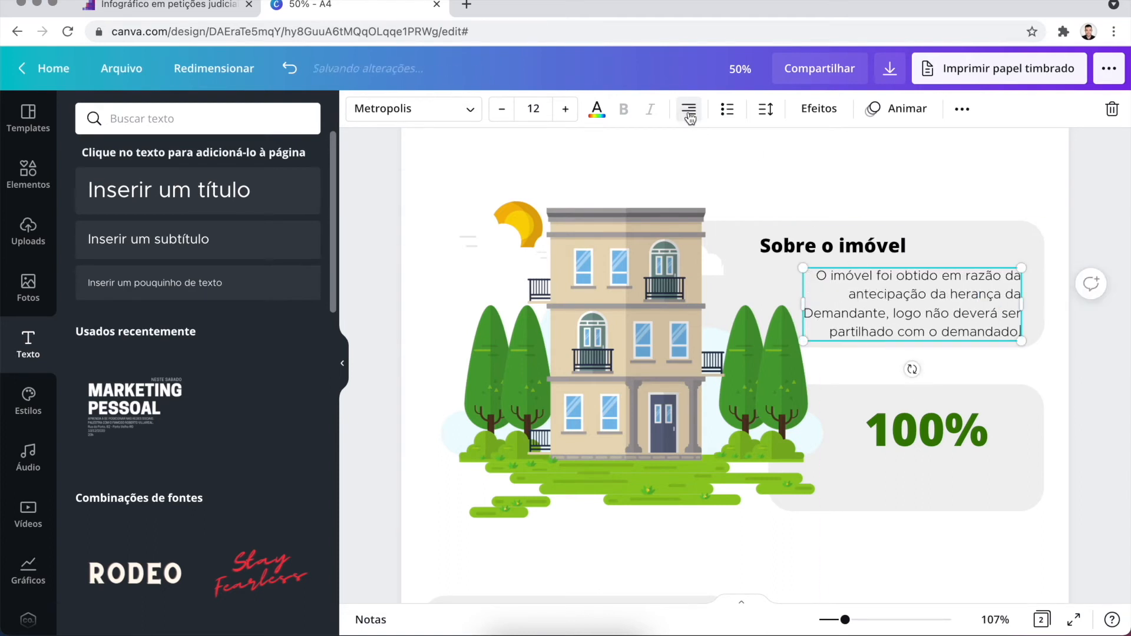
{"action": "left_click", "coordinate": [688, 110]}
{"action": "left_click", "coordinate": [1054, 348]}
{"action": "left_click", "coordinate": [868, 346]}
{"action": "left_click_drag", "start_coordinate": [868, 346], "coordinate": [869, 365]}
Step: Copy the "Sobre o imóvel" heading below the 100% label and change it to "do imóvel é patrimônio exclusivo"
{"action": "left_click", "coordinate": [914, 537]}
{"action": "left_click", "coordinate": [883, 312]}
{"action": "left_click_drag", "start_coordinate": [848, 246], "coordinate": [941, 469]}
{"action": "left_click", "coordinate": [941, 469]}
{"action": "type", "text": "do imóvel é pa"}
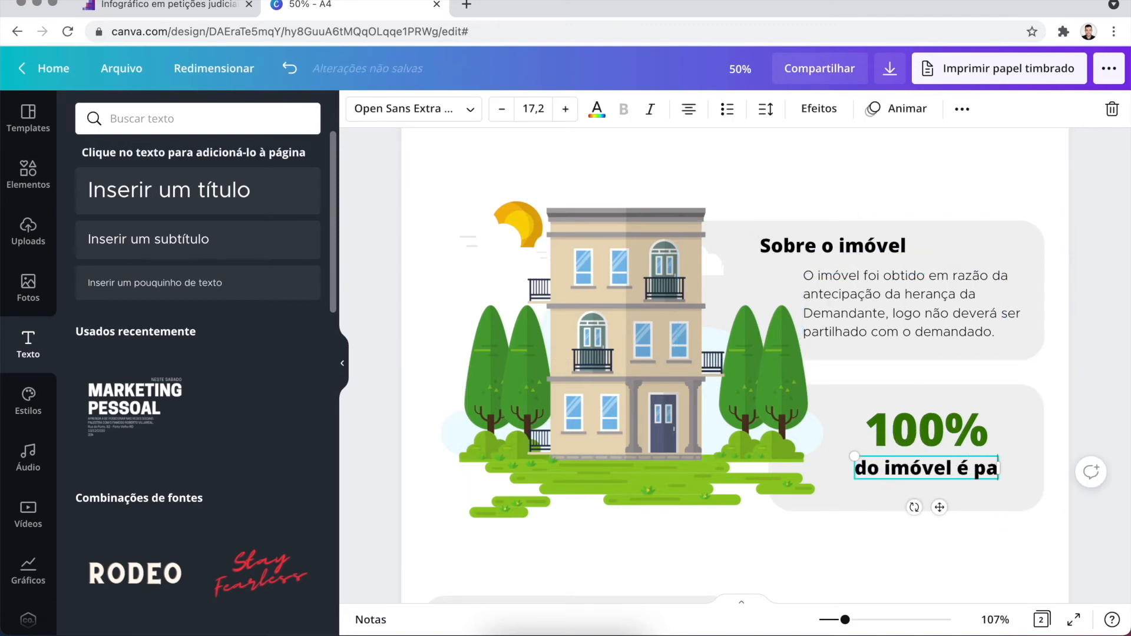
{"action": "type", "text": "trimônio exclusivo"}
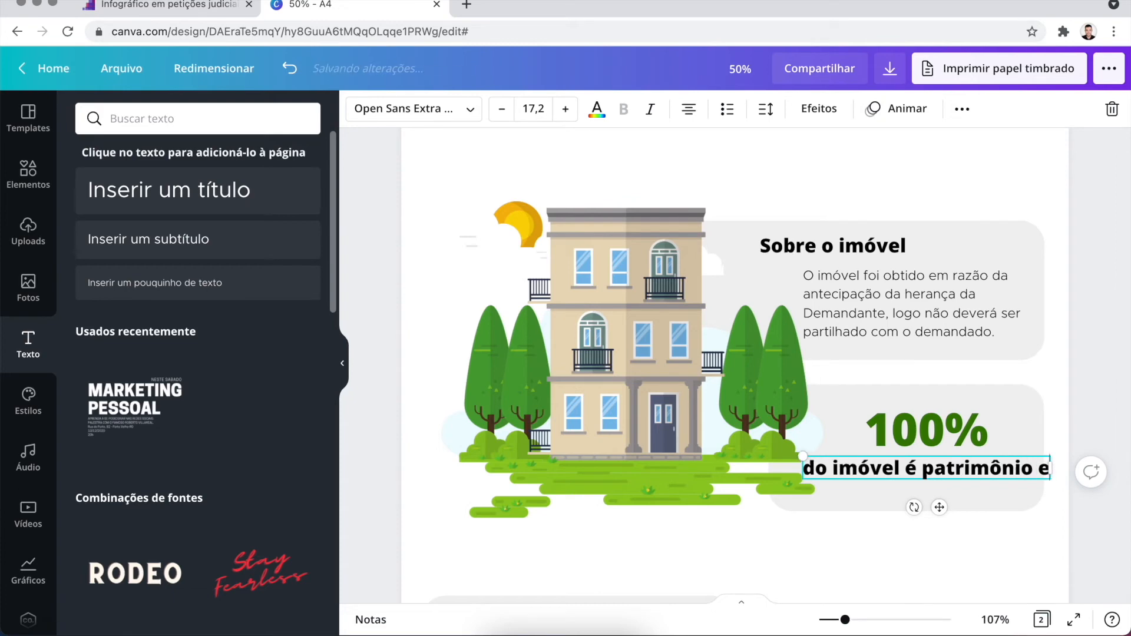
Step: Narrow the caption under 100% to two lines, reduce its font size to 12,2 and centre it under the percentage
{"action": "left_click_drag", "start_coordinate": [1043, 479], "coordinate": [983, 469]}
{"action": "left_click", "coordinate": [933, 521]}
{"action": "left_click", "coordinate": [907, 471]}
{"action": "left_click", "coordinate": [502, 109]}
{"action": "left_click", "coordinate": [501, 109]}
{"action": "left_click", "coordinate": [501, 109]}
{"action": "left_click", "coordinate": [502, 109]}
{"action": "left_click", "coordinate": [501, 109]}
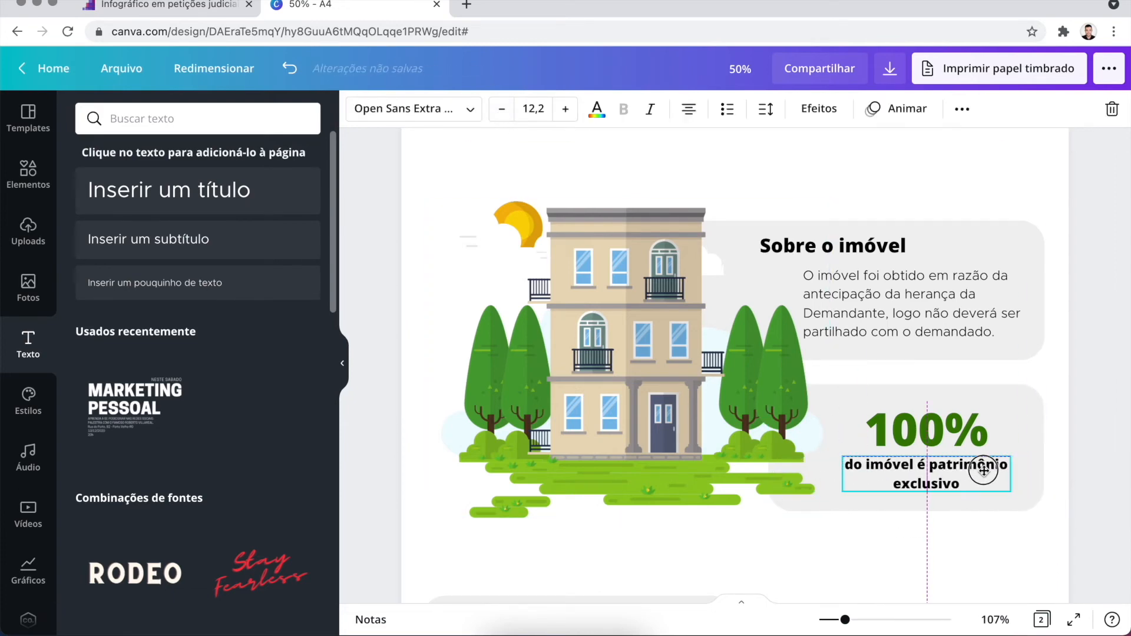
{"action": "scroll", "coordinate": [980, 535], "scroll_direction": "down", "scroll_amount": 3}
{"action": "scroll", "coordinate": [980, 535], "scroll_direction": "up", "scroll_amount": 1}
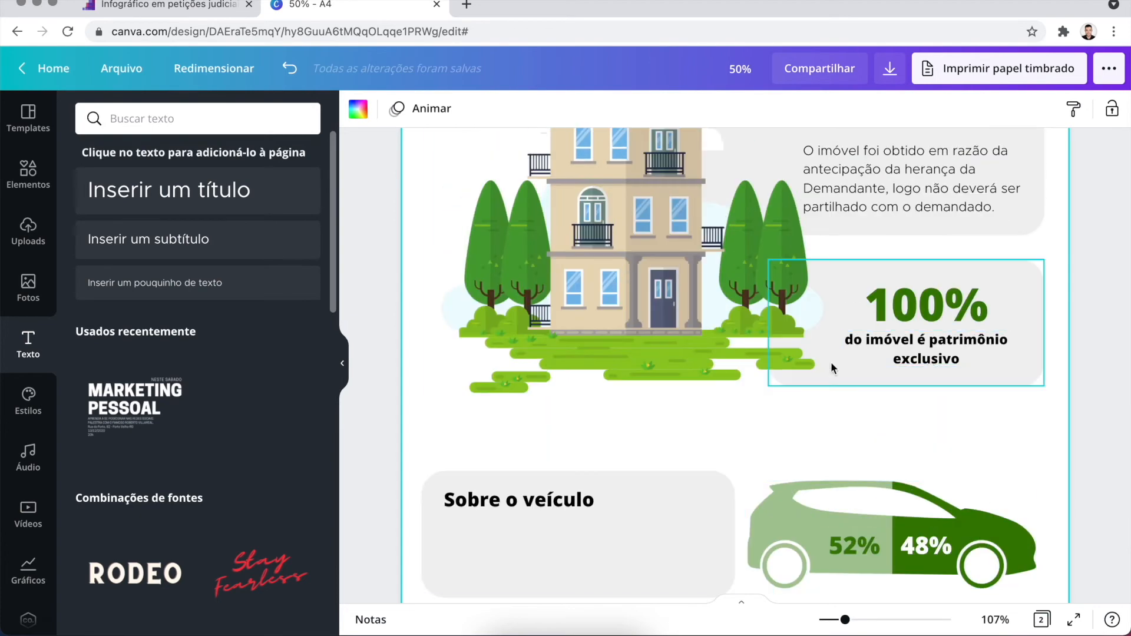
Step: Duplicate the property paragraph, place the copy under "Sobre o veículo" aligned with that heading, and widen it to suit the banner
{"action": "left_click", "coordinate": [913, 203]}
{"action": "key", "text": "ctrl+d"}
{"action": "left_click_drag", "start_coordinate": [914, 221], "coordinate": [539, 577]}
{"action": "left_click_drag", "start_coordinate": [662, 553], "coordinate": [713, 553]}
Step: Replace the copied paragraph's text with "Já o veículo do casal foi adquirido pelo esforço comum das partes, sendo justo sua meação entre as partes."
{"action": "scroll", "coordinate": [678, 559], "scroll_direction": "down", "scroll_amount": 2}
{"action": "left_click", "coordinate": [513, 446]}
{"action": "left_click", "coordinate": [514, 448]}
{"action": "key", "text": "ctrl+a"}
{"action": "key", "text": "BackSpace"}
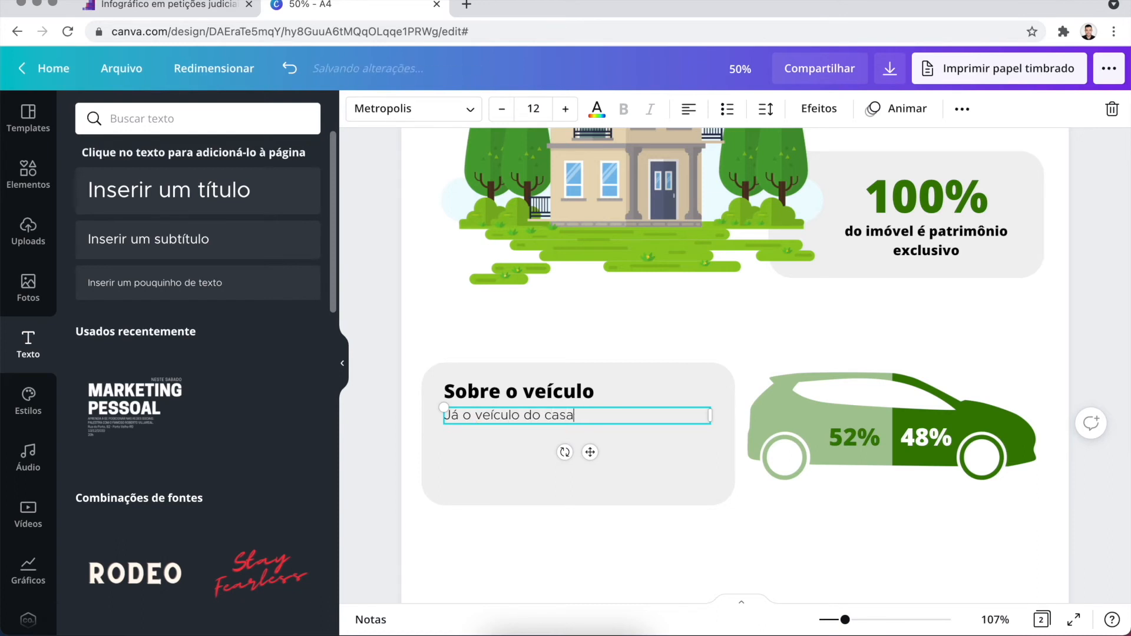
{"action": "type", "text": "esforço comum das partes, sendo justo"}
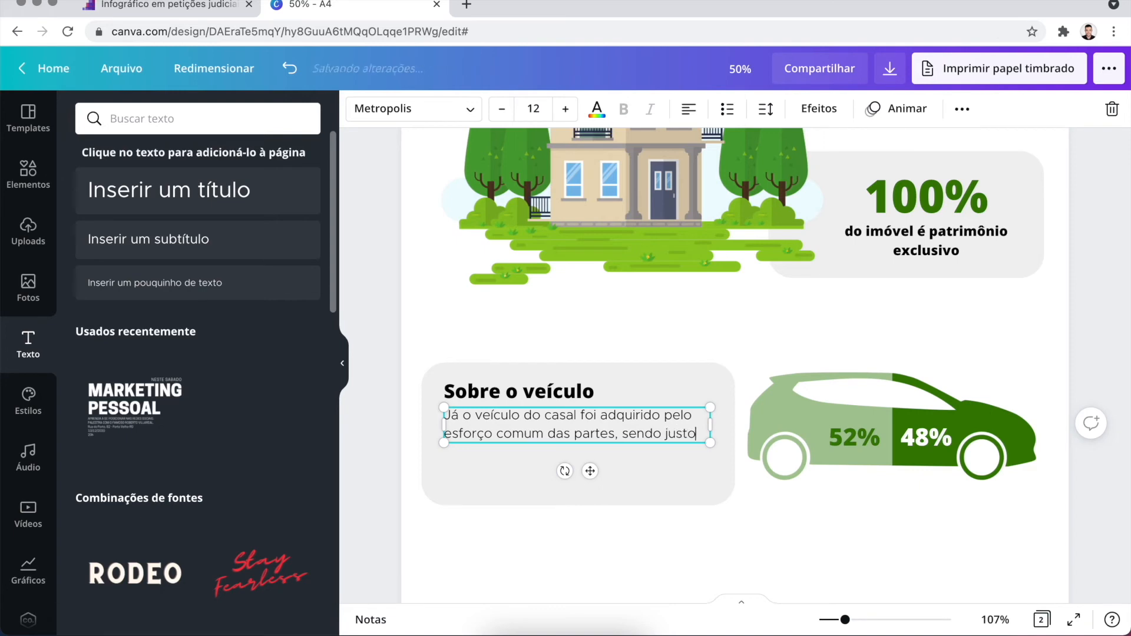
{"action": "type", "text": " sua meação entre"}
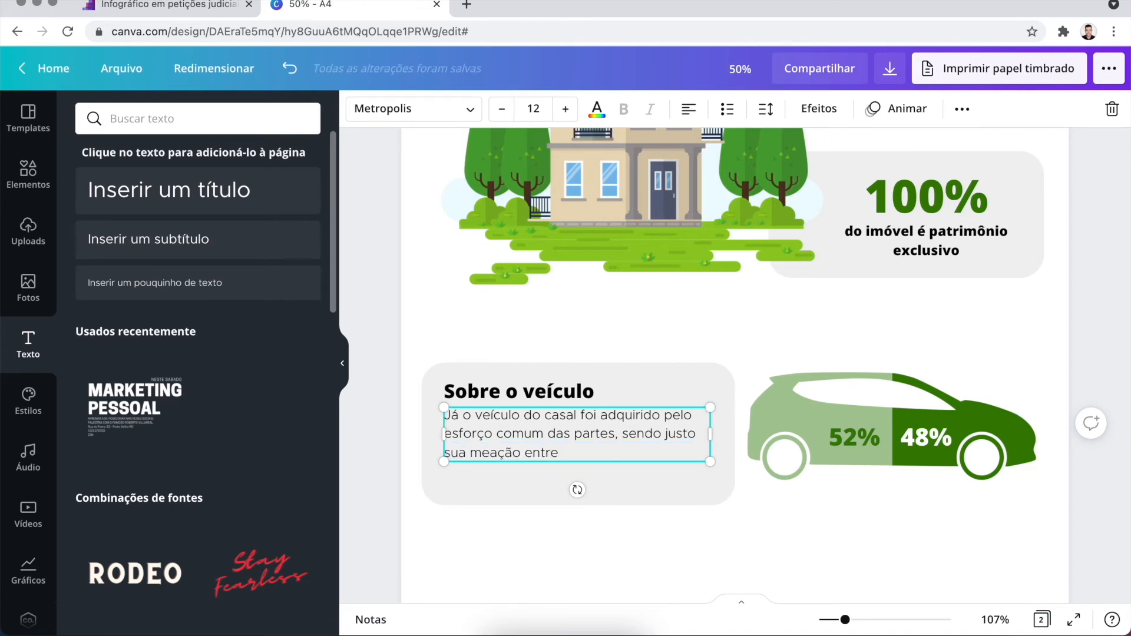
Step: Move the vehicle paragraph slightly away from its heading and shorten the grey banner behind it from the lower edge
{"action": "left_click_drag", "start_coordinate": [610, 438], "coordinate": [610, 447]}
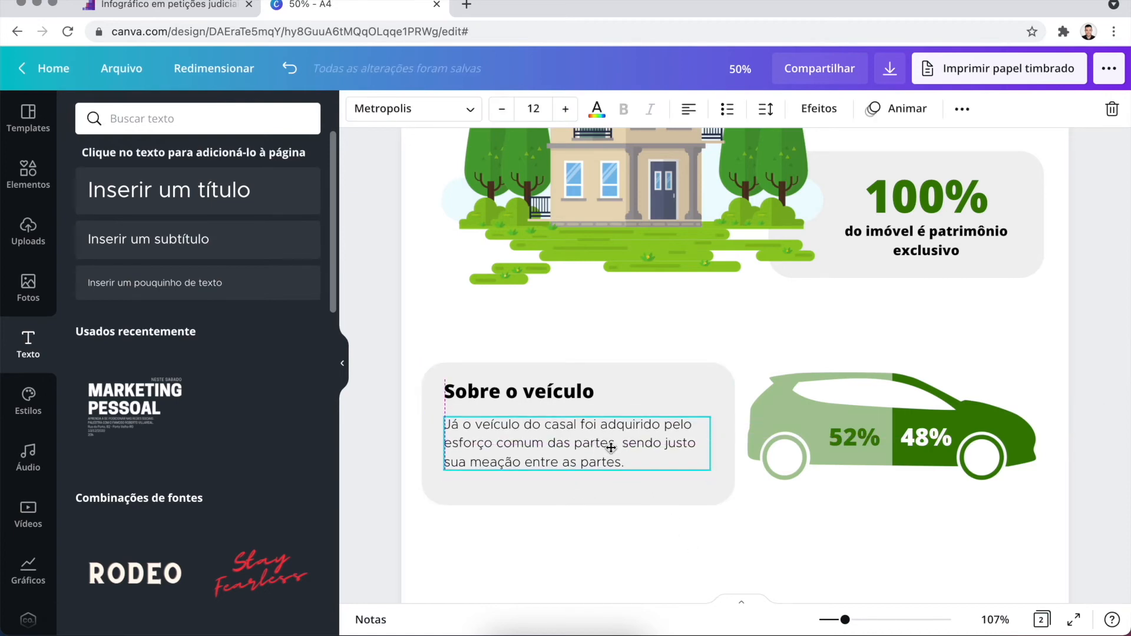
{"action": "left_click", "coordinate": [622, 499]}
{"action": "left_click_drag", "start_coordinate": [587, 505], "coordinate": [586, 492]}
{"action": "left_click", "coordinate": [798, 536]}
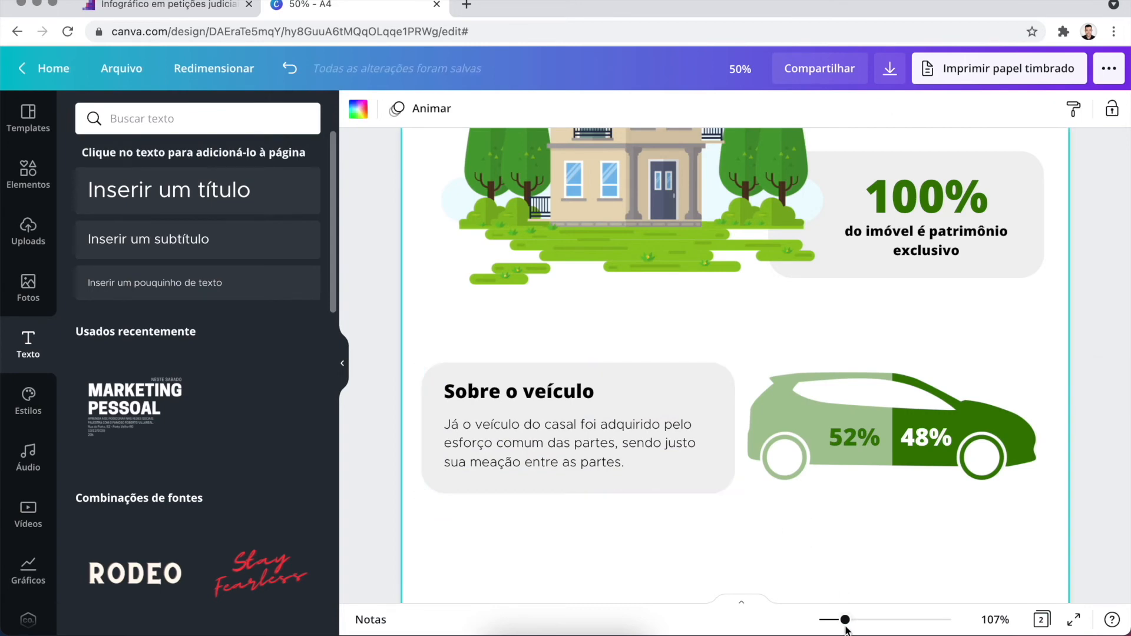
Step: Select the whole vehicle section, with banner, texts and car, and move it slightly up and right, closer to the building
{"action": "left_click_drag", "start_coordinate": [846, 619], "coordinate": [833, 620]}
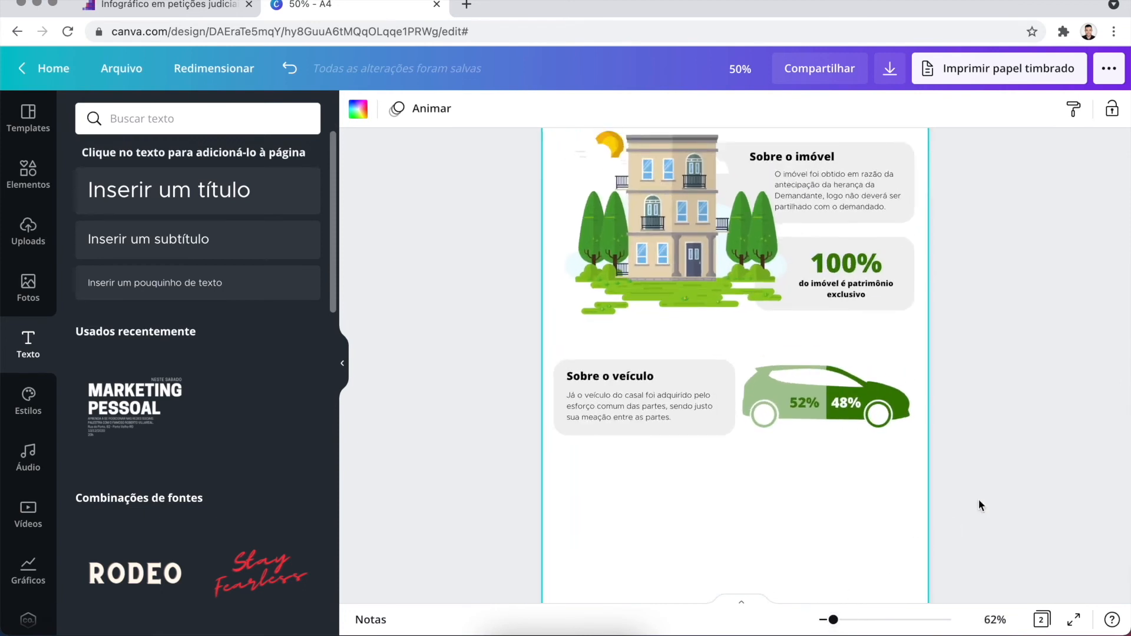
{"action": "scroll", "coordinate": [978, 504], "scroll_direction": "up", "scroll_amount": 2}
{"action": "left_click_drag", "start_coordinate": [932, 508], "coordinate": [528, 404]}
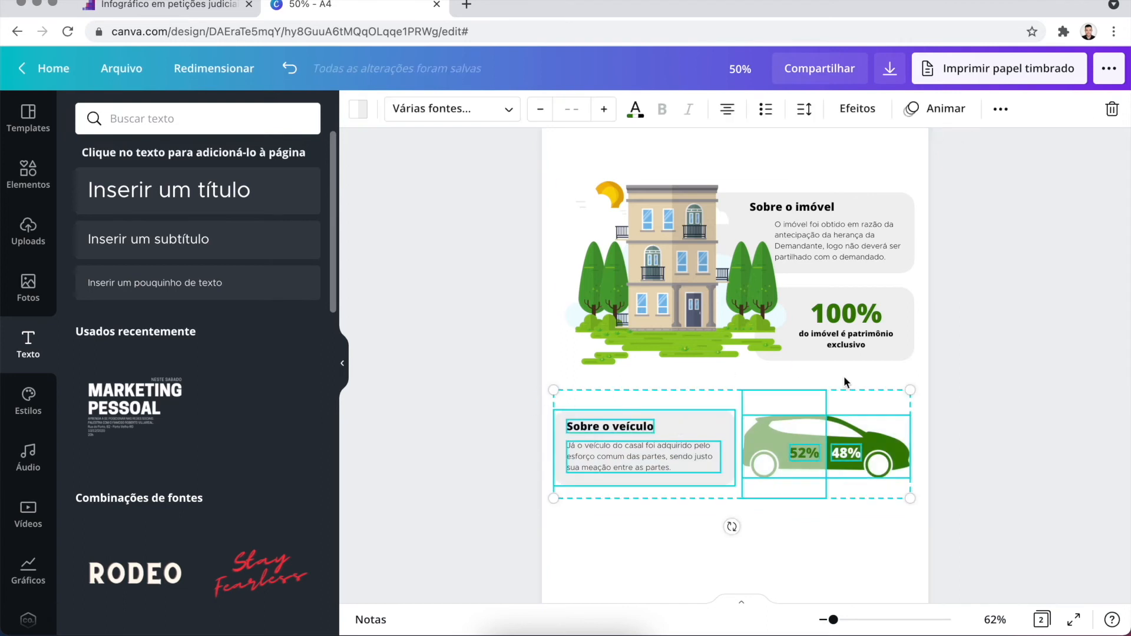
{"action": "left_click_drag", "start_coordinate": [854, 451], "coordinate": [853, 438]}
{"action": "left_click", "coordinate": [1037, 405]}
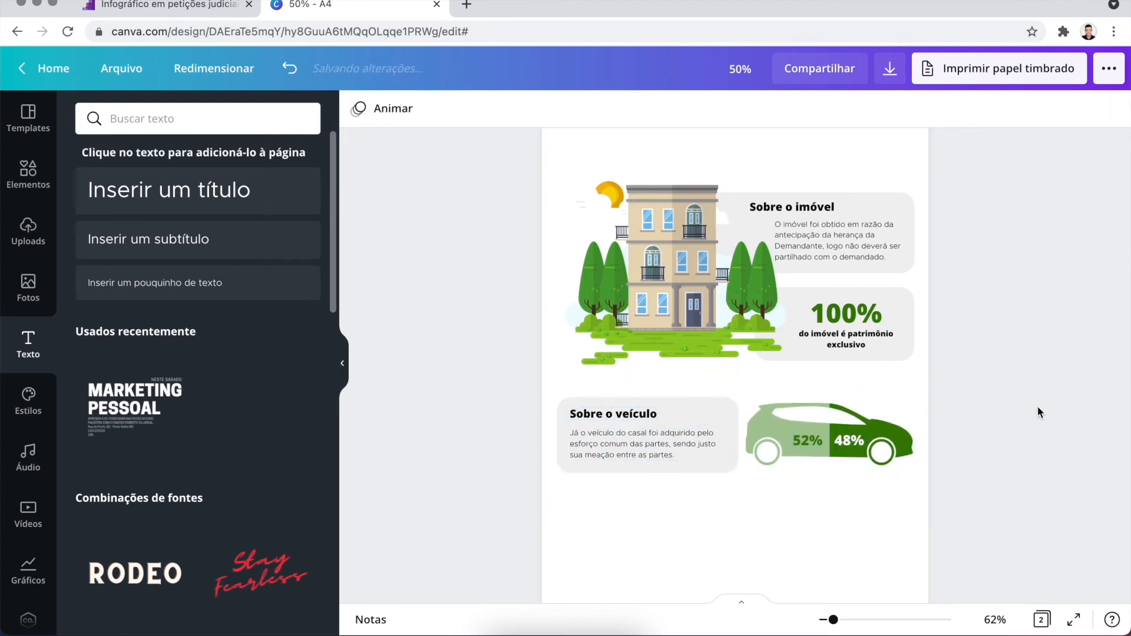
Step: Review the infographic on page 2 and compare it with the circle-and-rectangle layout draft on page 1
{"action": "scroll", "coordinate": [1037, 405], "scroll_direction": "up", "scroll_amount": 3}
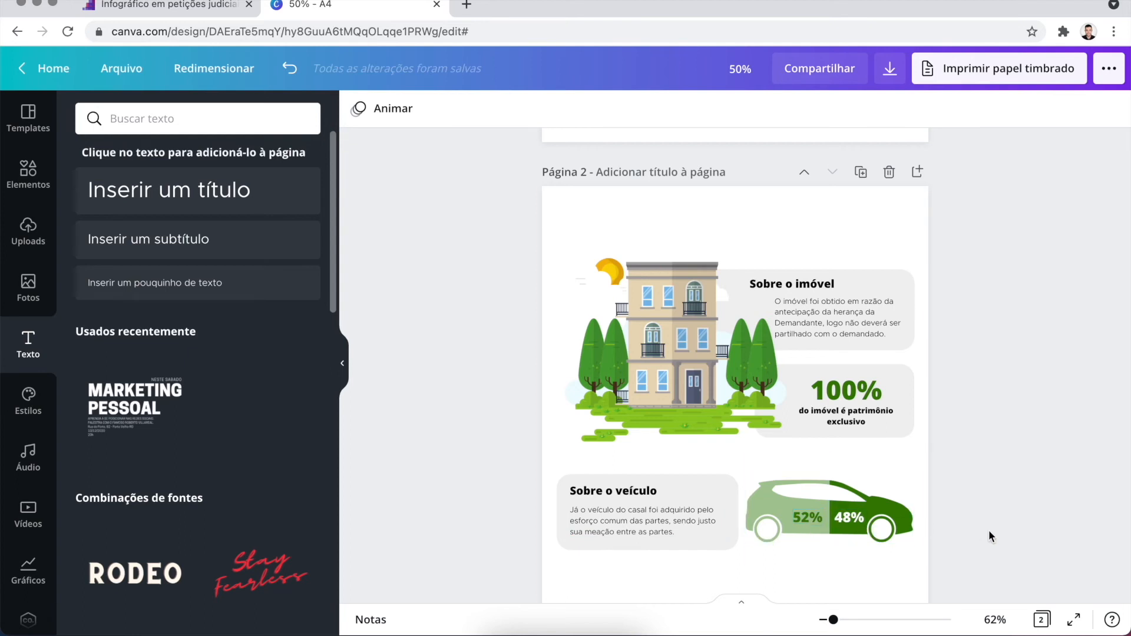
{"action": "scroll", "coordinate": [988, 529], "scroll_direction": "down", "scroll_amount": 2}
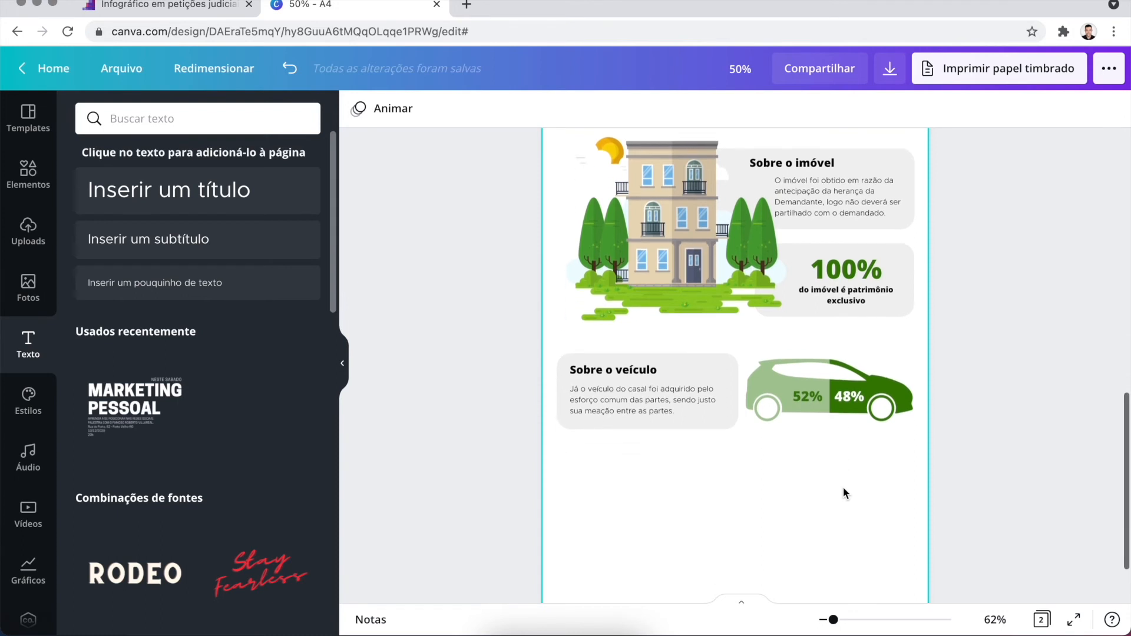
{"action": "scroll", "coordinate": [843, 486], "scroll_direction": "up", "scroll_amount": 1}
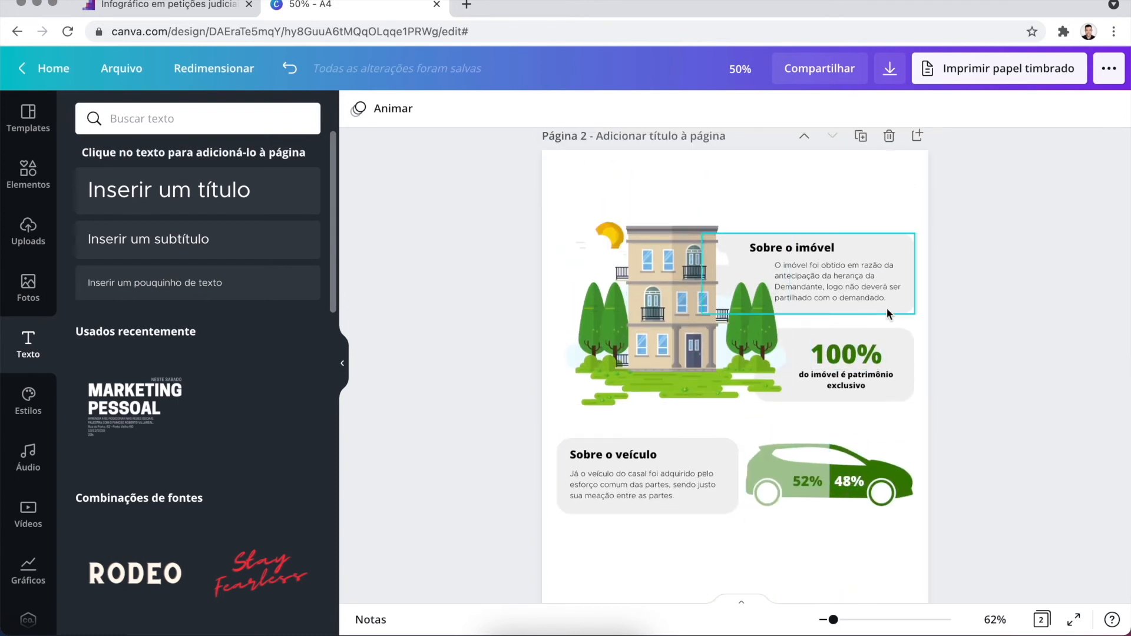
{"action": "scroll", "coordinate": [886, 307], "scroll_direction": "down", "scroll_amount": 1}
{"action": "scroll", "coordinate": [886, 307], "scroll_direction": "up", "scroll_amount": 3}
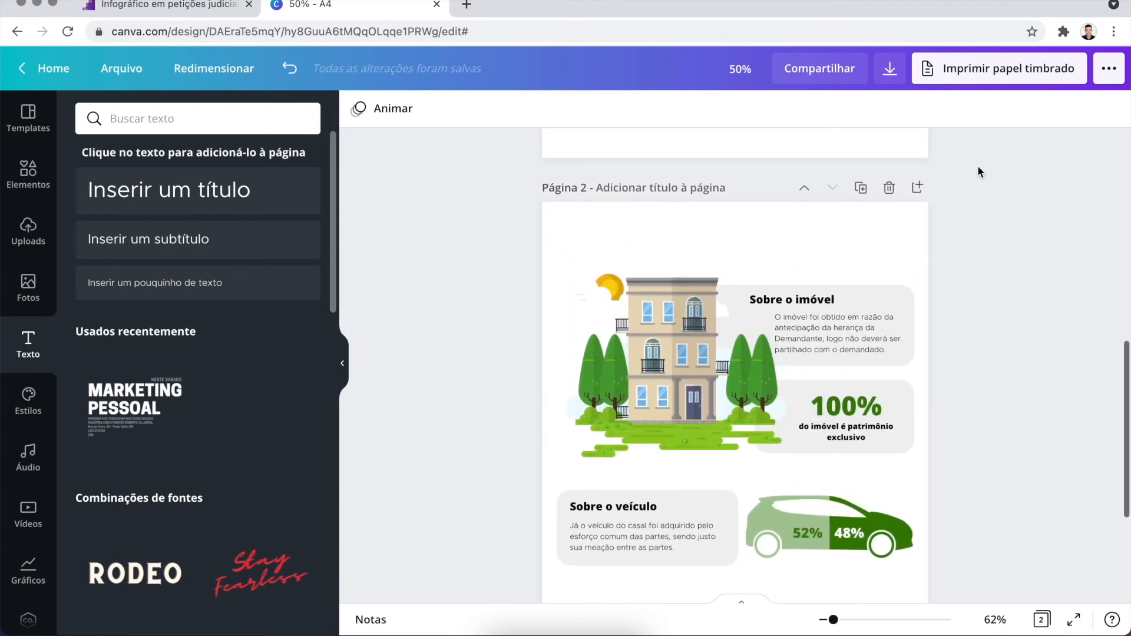
{"action": "scroll", "coordinate": [967, 263], "scroll_direction": "up", "scroll_amount": 10}
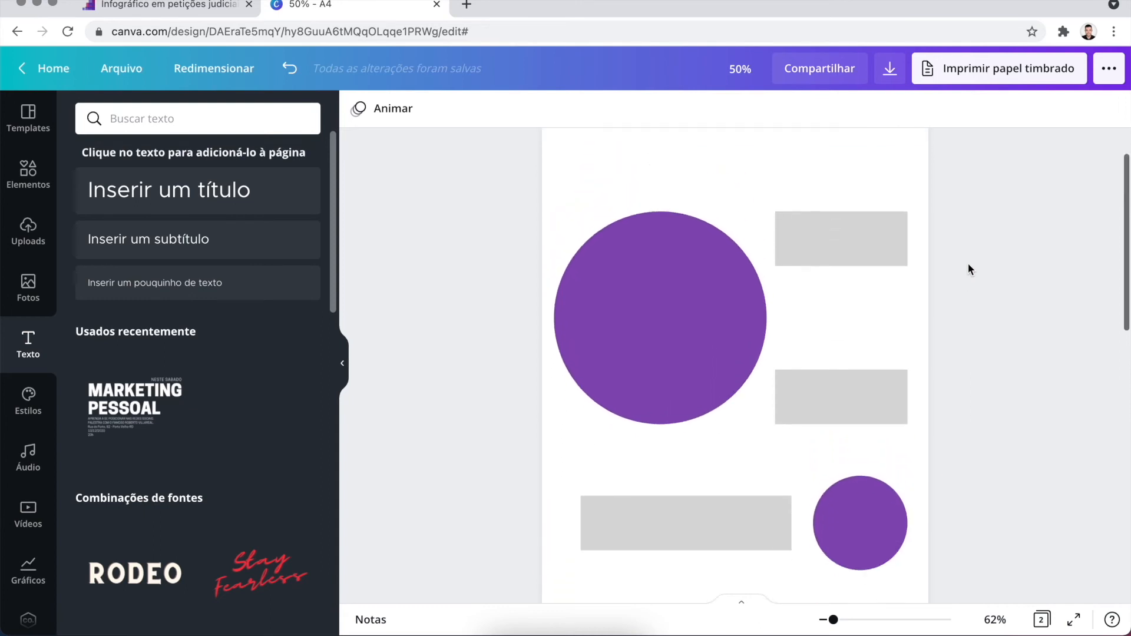
{"action": "scroll", "coordinate": [967, 267], "scroll_direction": "down", "scroll_amount": 1}
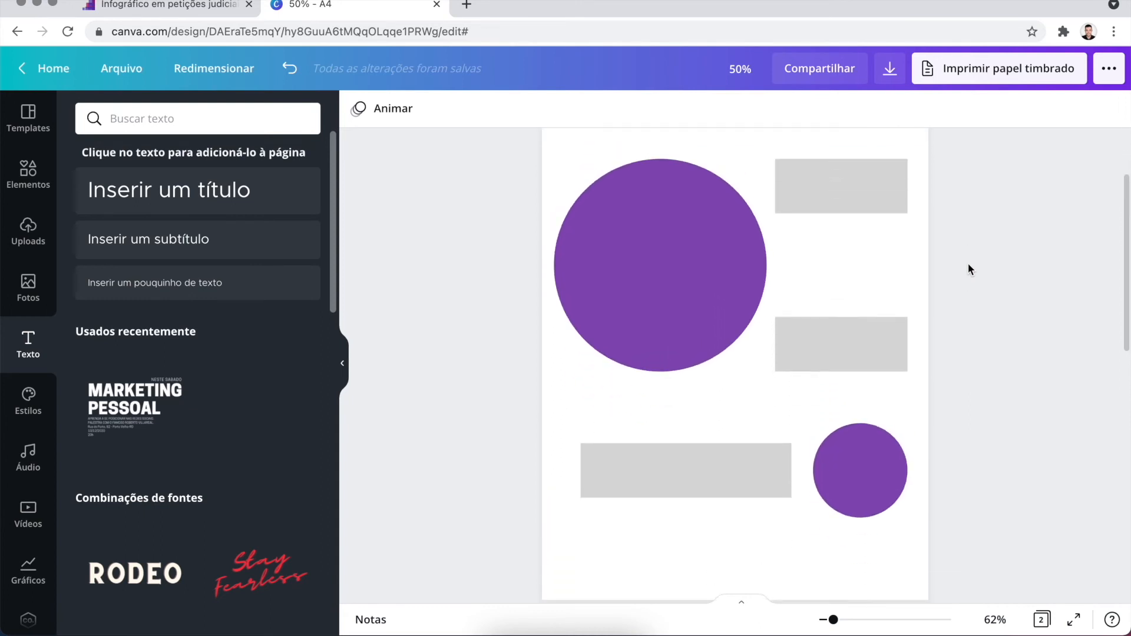
{"action": "scroll", "coordinate": [969, 269], "scroll_direction": "down", "scroll_amount": 4}
{"action": "scroll", "coordinate": [968, 268], "scroll_direction": "down", "scroll_amount": 1}
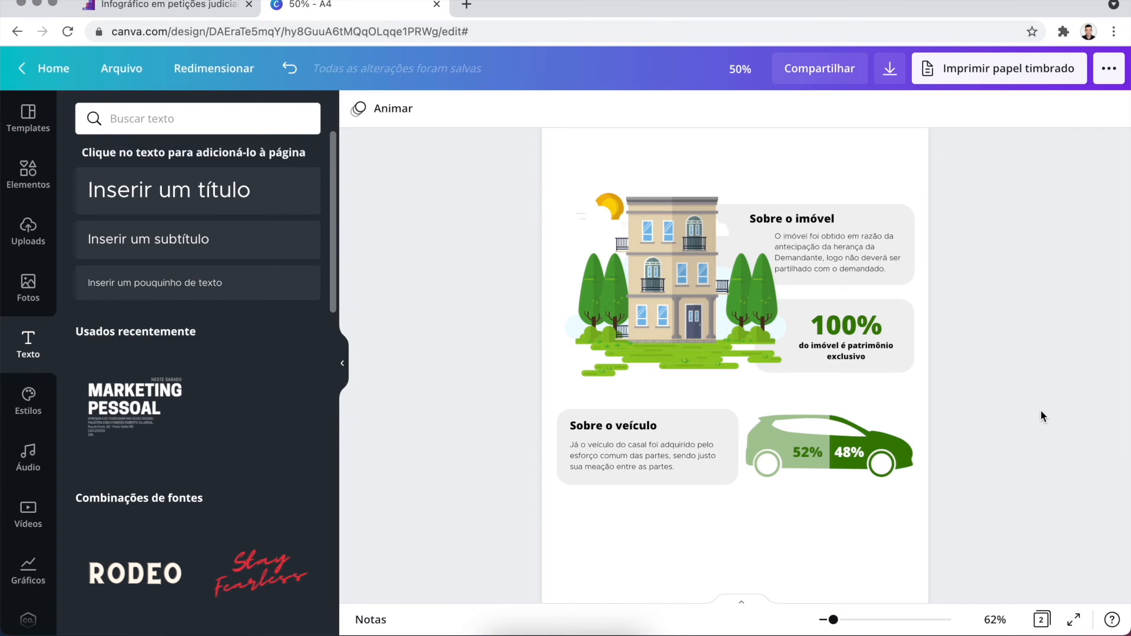
Step: Download all pages as JPG at size 3 and quality 80, then dismiss the print offer
{"action": "left_click", "coordinate": [889, 68]}
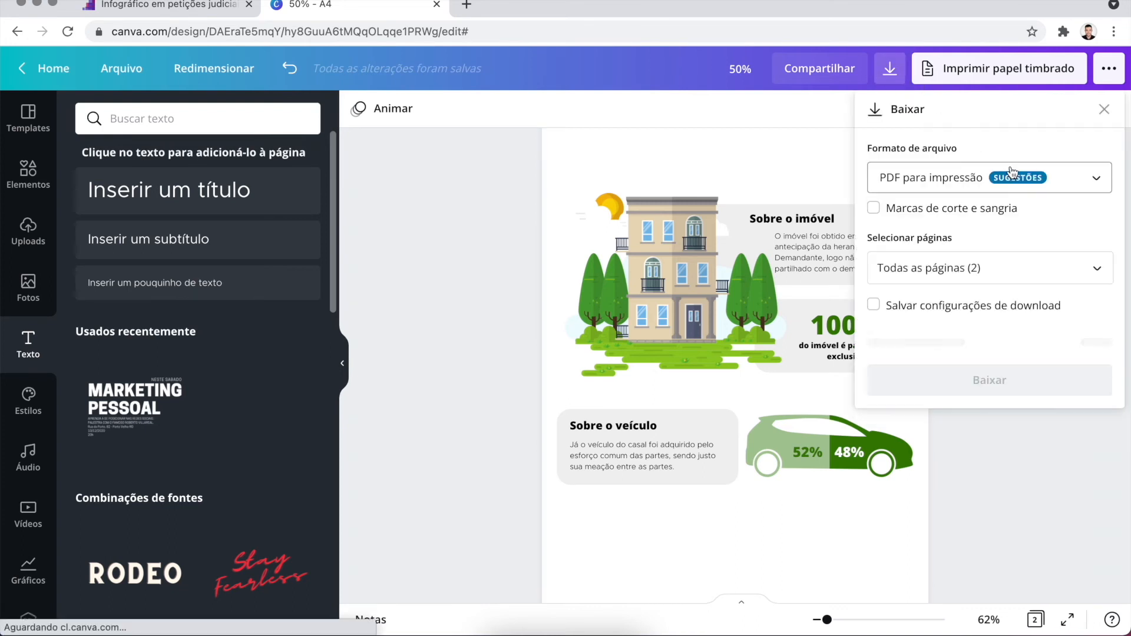
{"action": "left_click", "coordinate": [1011, 171]}
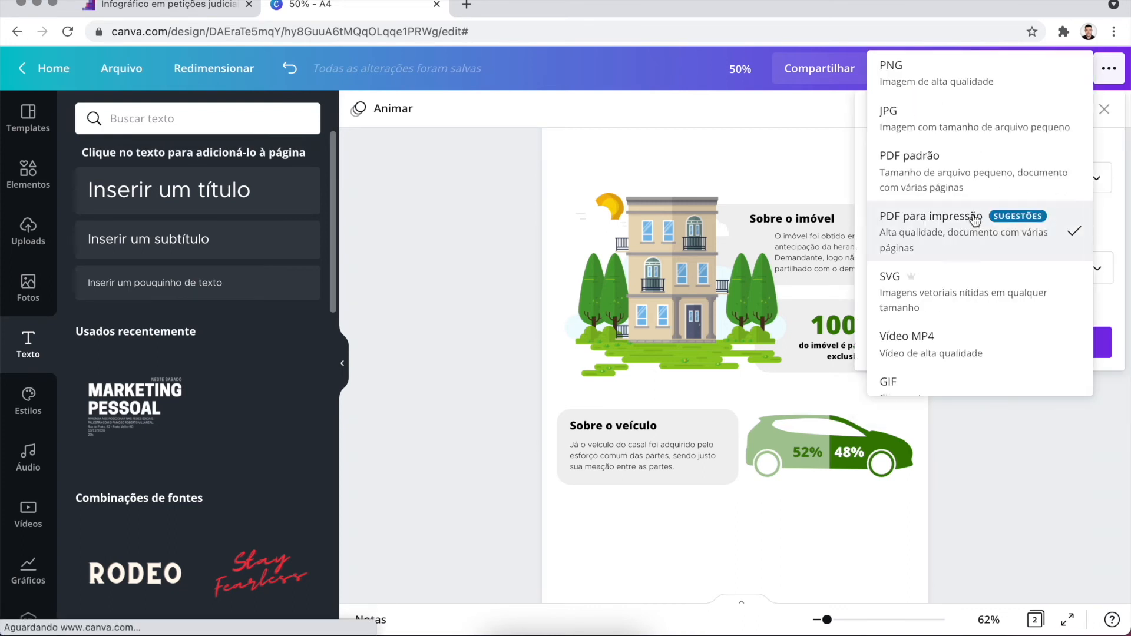
{"action": "left_click", "coordinate": [953, 130]}
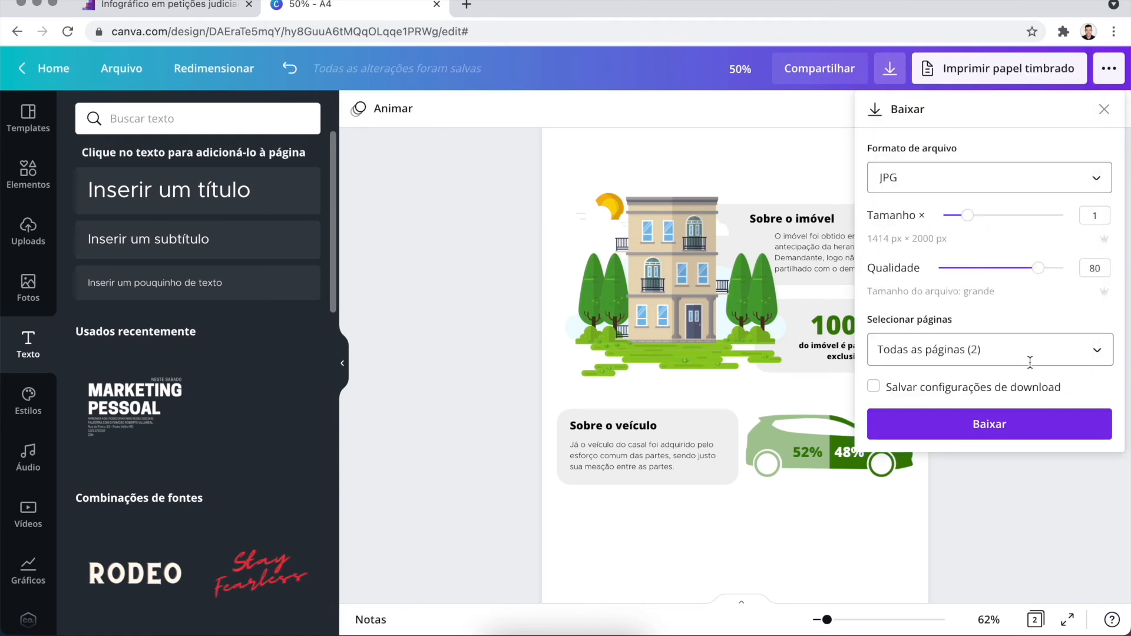
{"action": "left_click_drag", "start_coordinate": [968, 216], "coordinate": [1063, 221]}
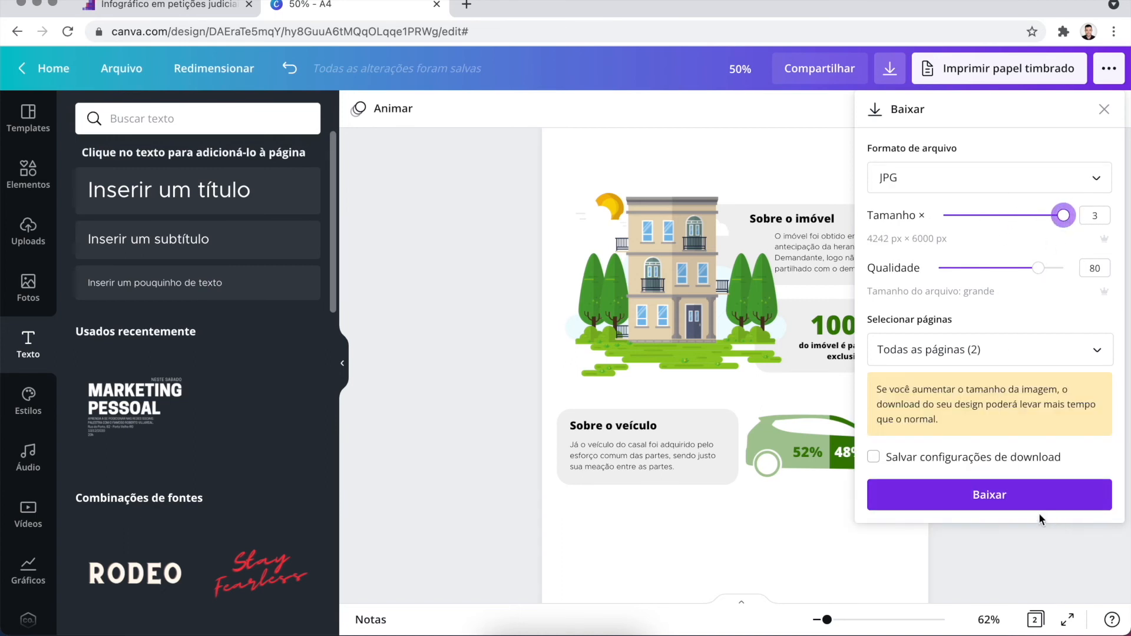
{"action": "left_click", "coordinate": [993, 490]}
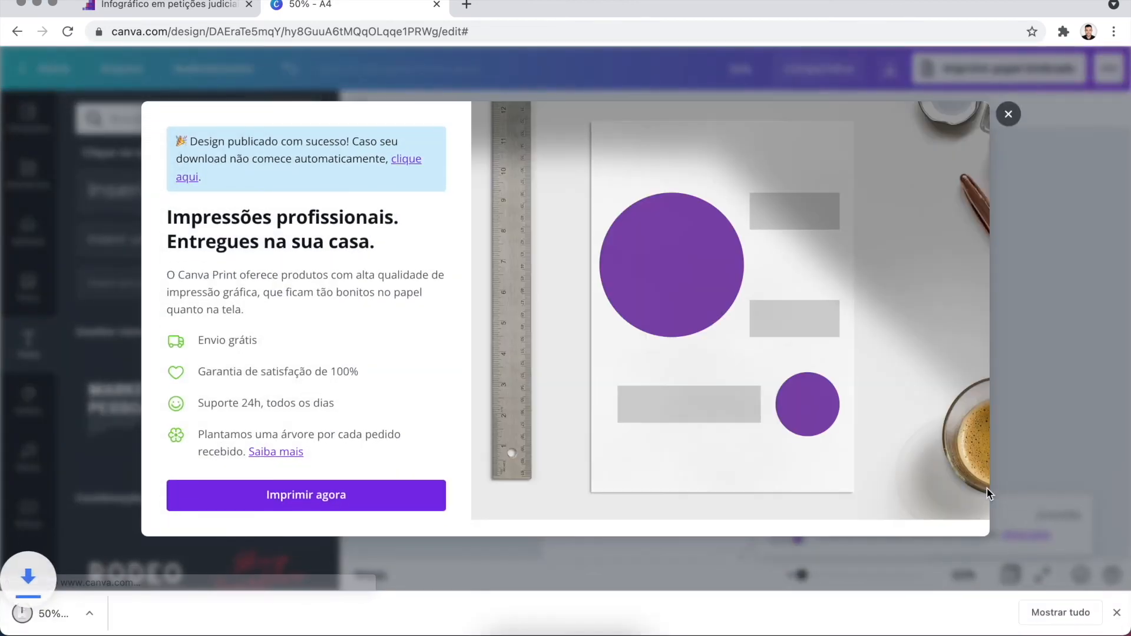
{"action": "left_click", "coordinate": [1007, 114]}
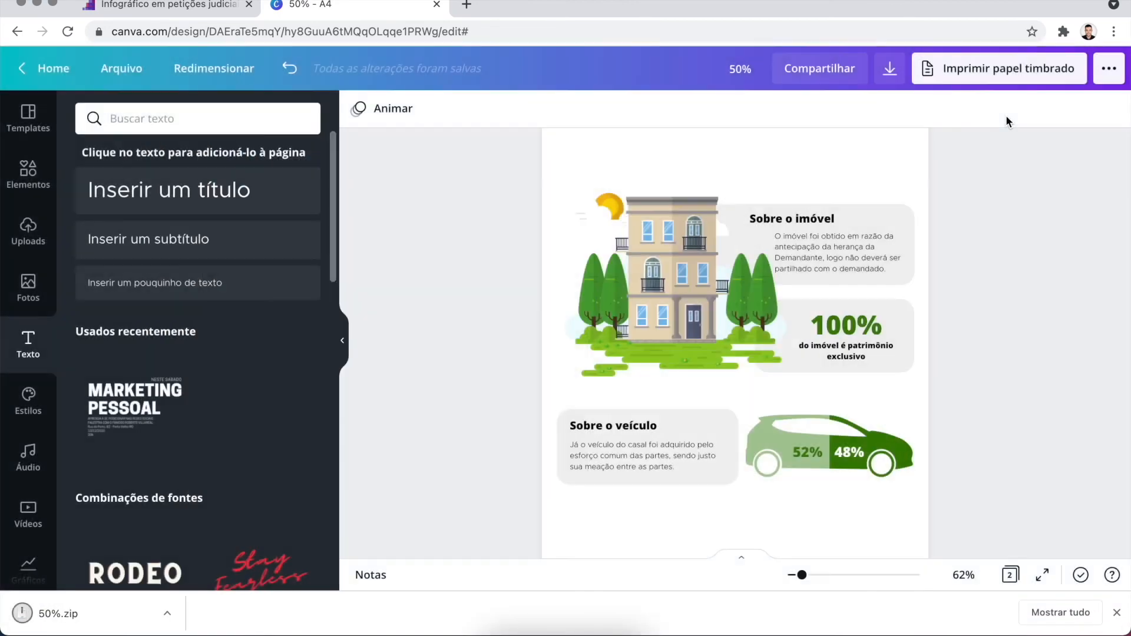
Step: Switch to Microsoft Word and create a blank document
{"action": "mouse_move", "coordinate": [559, 634]}
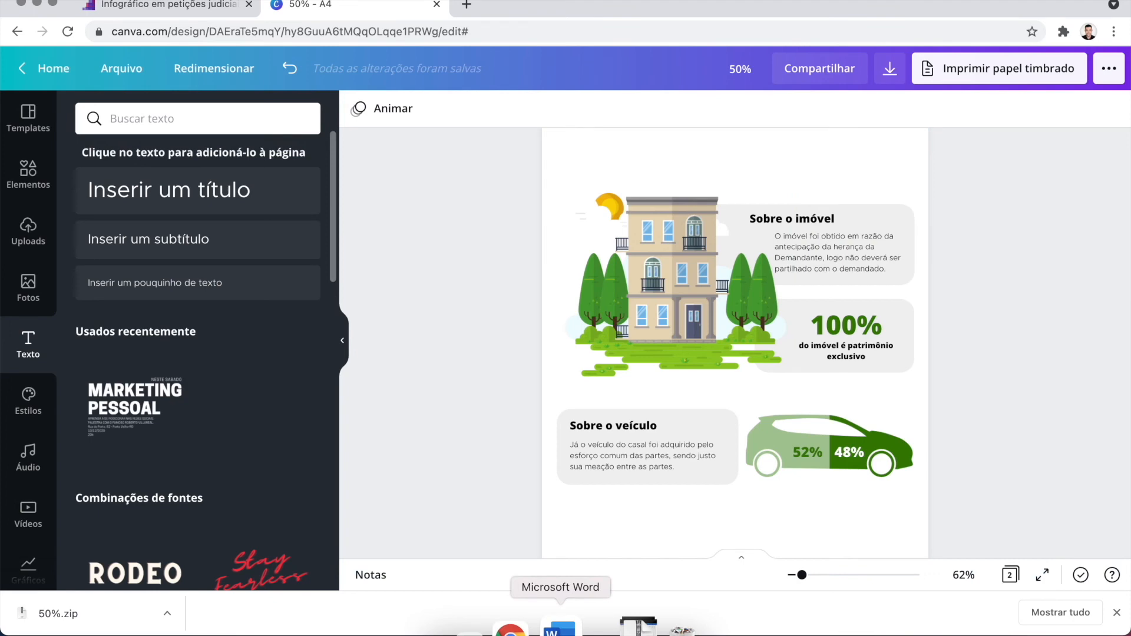
{"action": "left_click", "coordinate": [560, 625]}
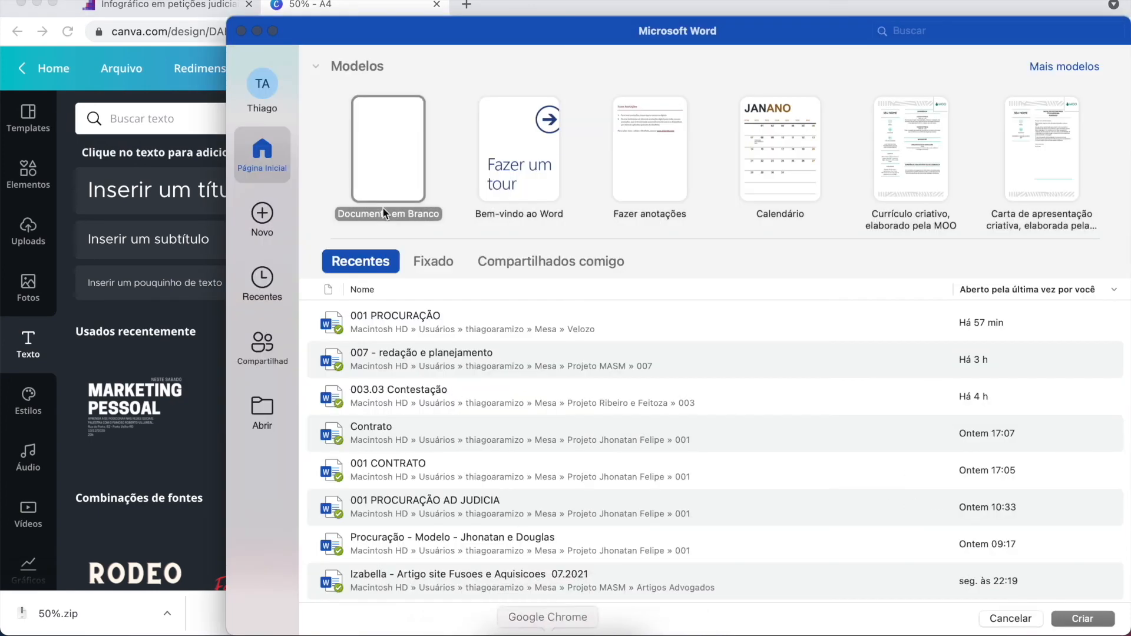
{"action": "left_click", "coordinate": [390, 137]}
{"action": "double_click", "coordinate": [390, 137]}
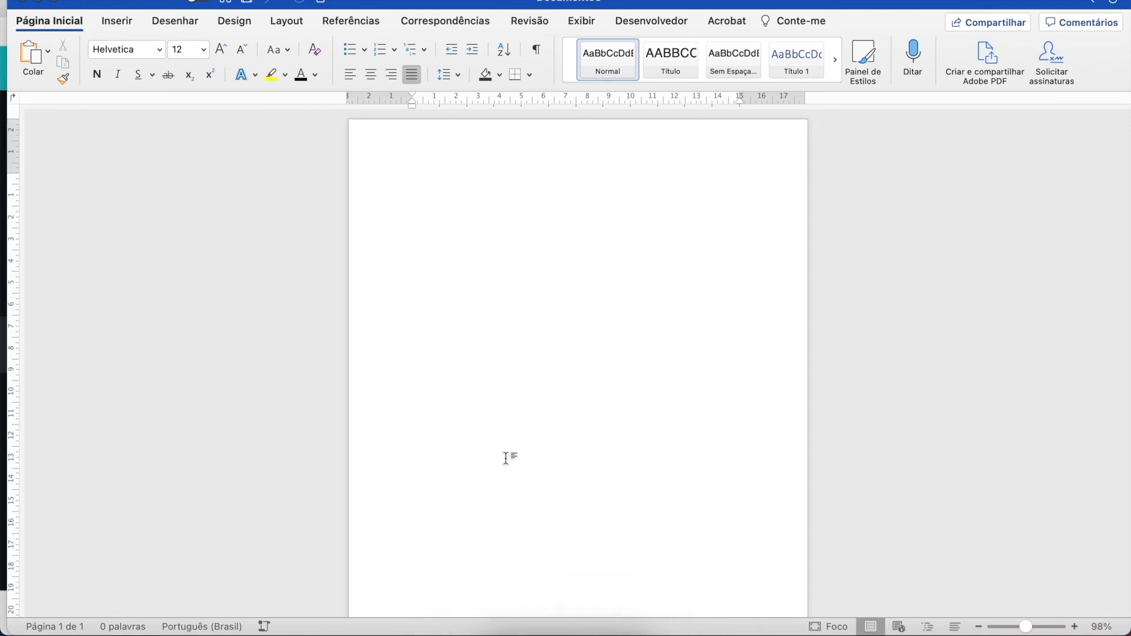
Step: Write the heading "1.2 Síntese da partilha", leave a blank line and add the placeholder line "Aaaaaa aaaa aaaa aaaaa" with a new line below
{"action": "type", "text": "1.2"}
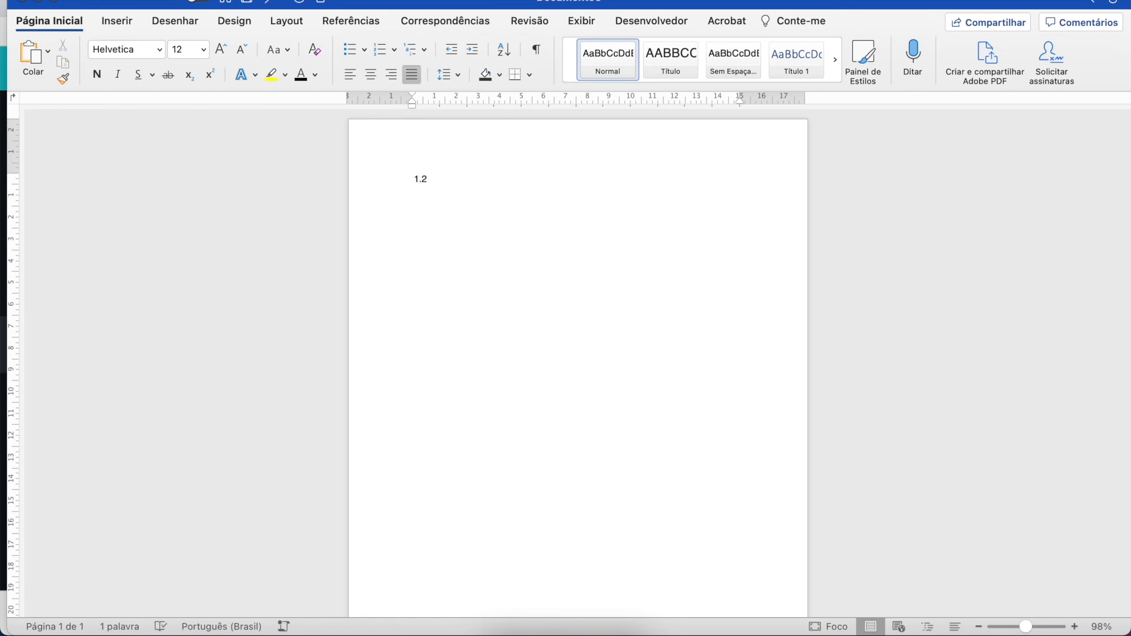
{"action": "type", "text": " Síntese da parti"}
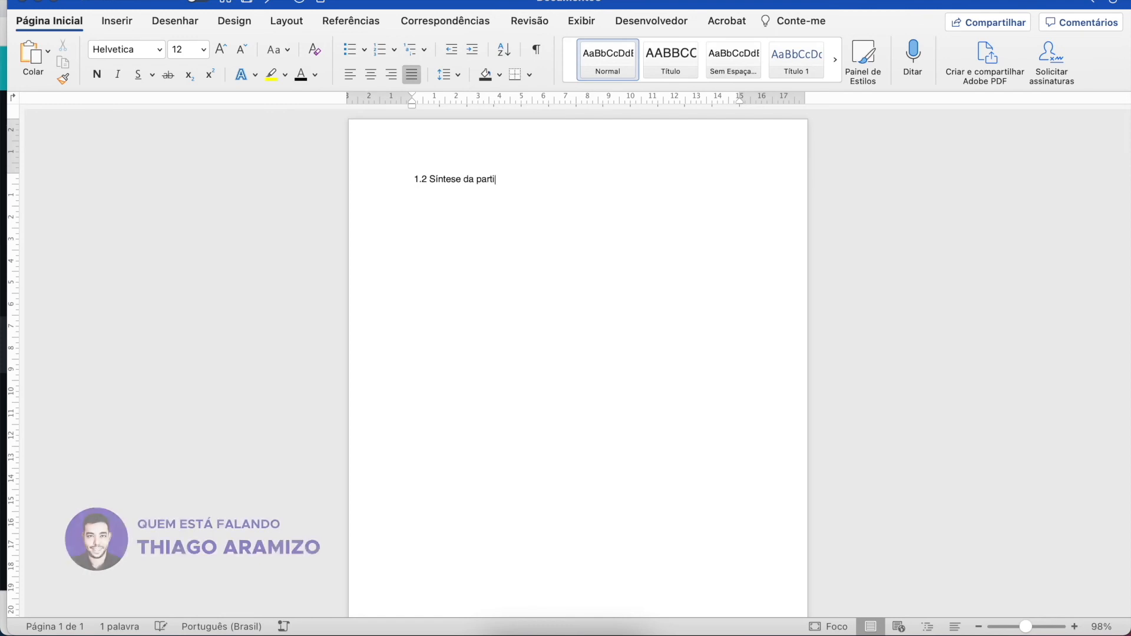
{"action": "type", "text": "lha"}
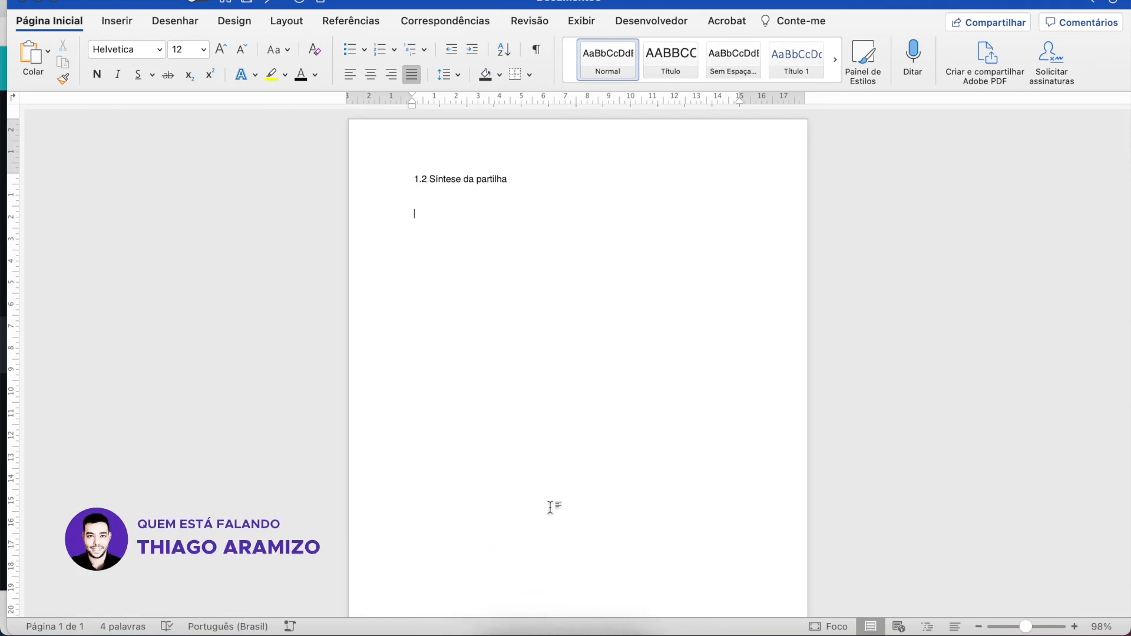
{"action": "key", "text": "Return"}
{"action": "key", "text": "Return"}
{"action": "type", "text": "Aaaaaa aaaa aaaa aaaaa"}
{"action": "key", "text": "Return"}
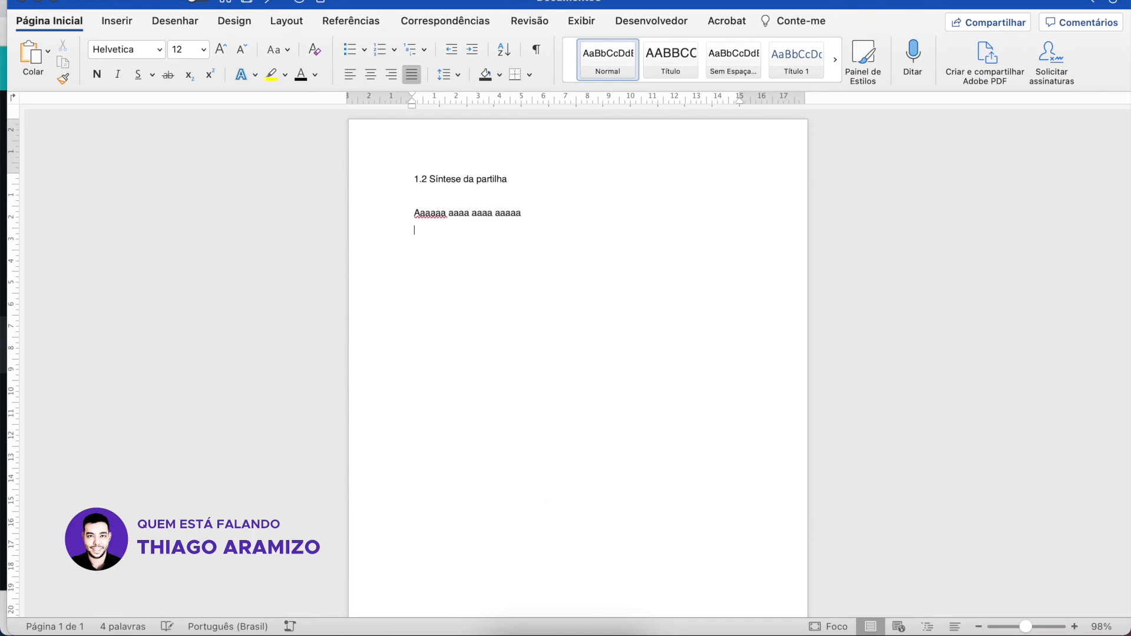
Step: Unpack the downloaded 50%.zip and insert its image 2.jpg into the Word document below the placeholder line
{"action": "left_click", "coordinate": [617, 625]}
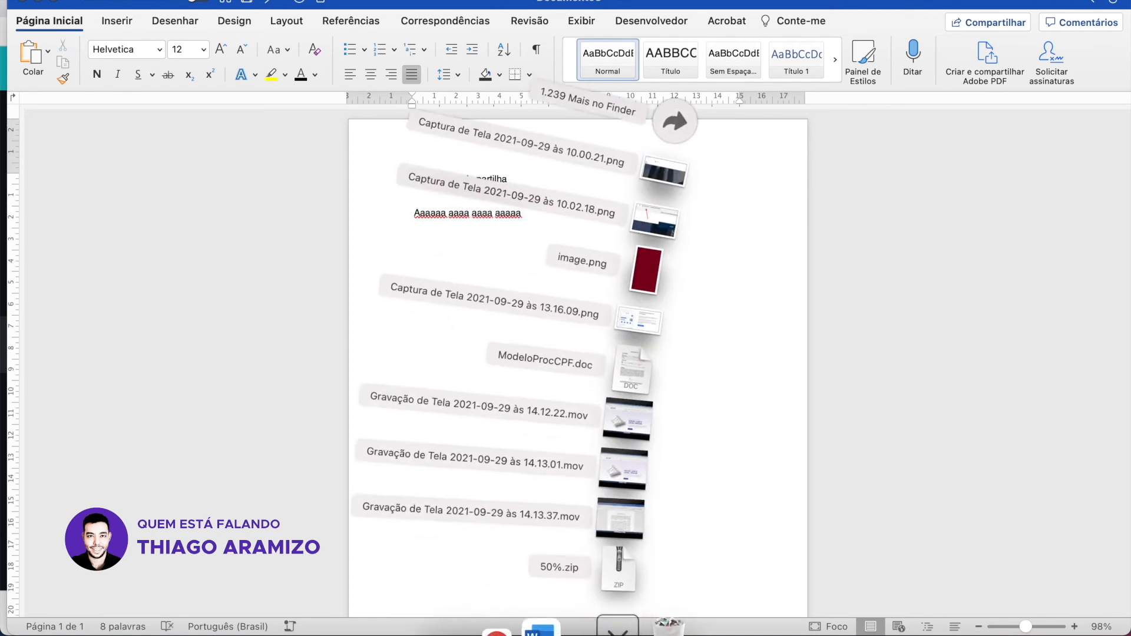
{"action": "left_click", "coordinate": [560, 567]}
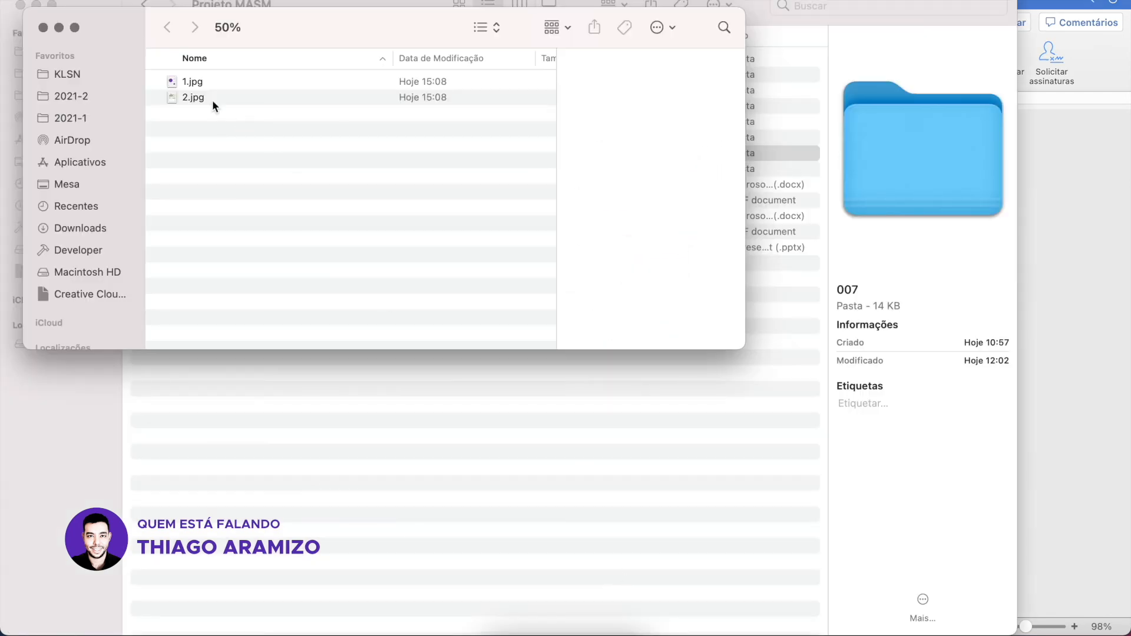
{"action": "left_click", "coordinate": [205, 98]}
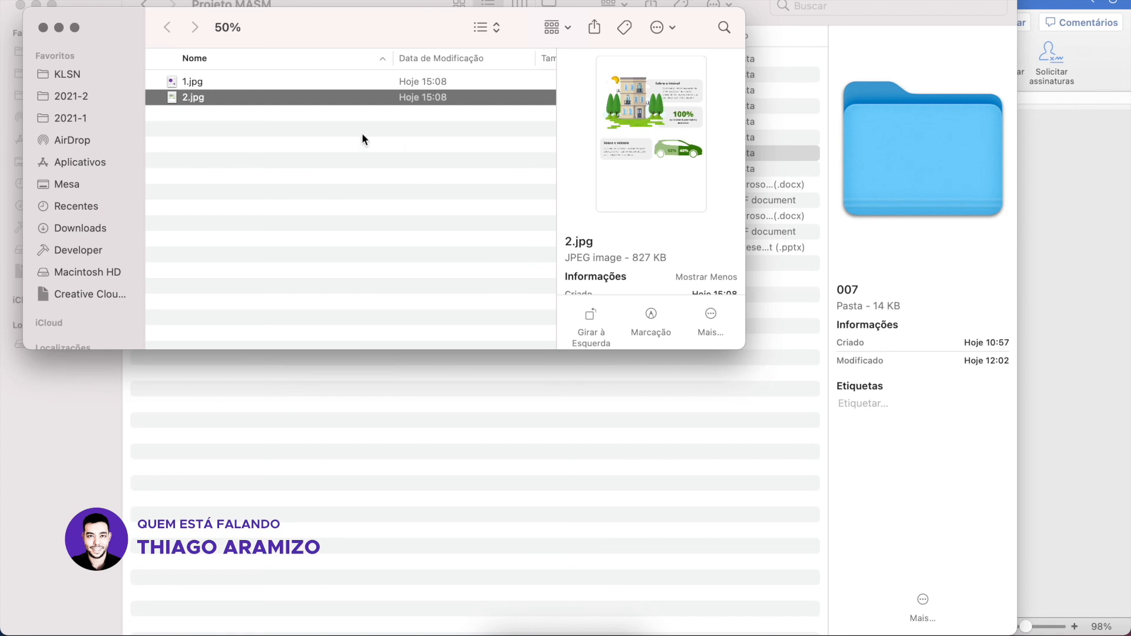
{"action": "left_click_drag", "start_coordinate": [196, 98], "coordinate": [1059, 321]}
{"action": "left_click", "coordinate": [618, 278]}
Step: Crop the blank areas below the car and above the building off the inserted infographic, leaving about 14.99 × 12.52 cm
{"action": "scroll", "coordinate": [619, 278], "scroll_direction": "up", "scroll_amount": 3}
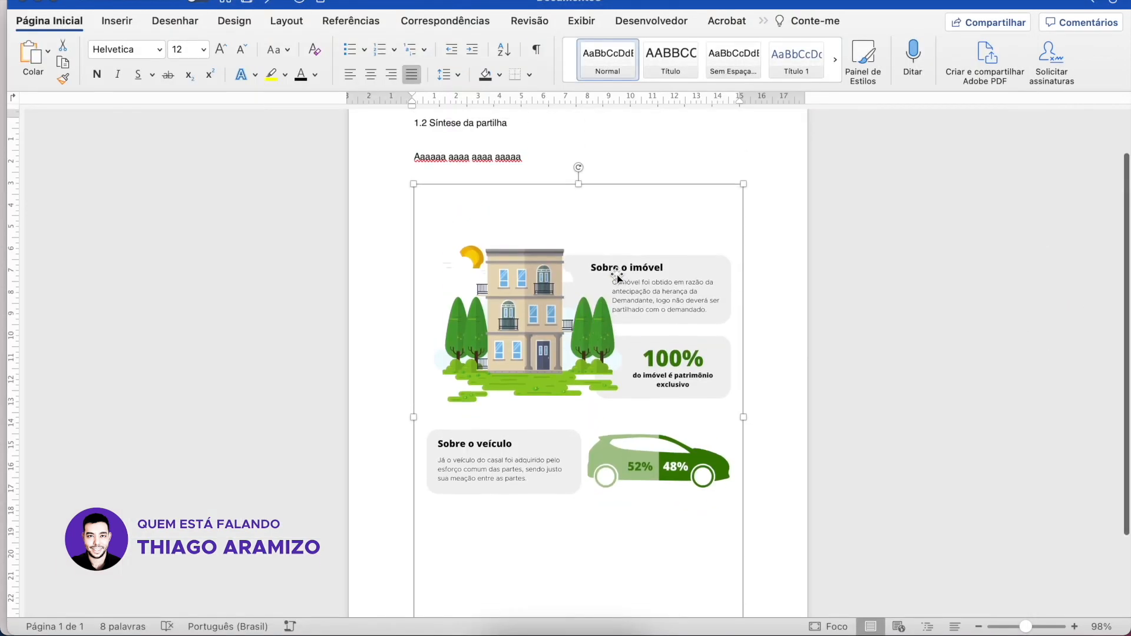
{"action": "scroll", "coordinate": [629, 366], "scroll_direction": "down", "scroll_amount": 3}
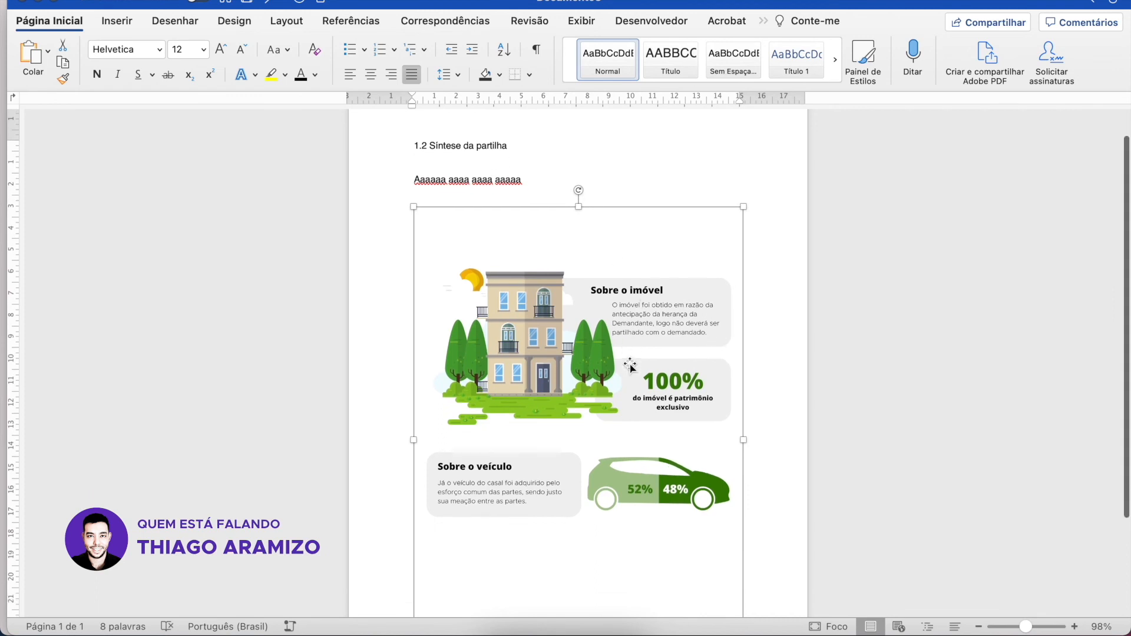
{"action": "right_click", "coordinate": [604, 389]}
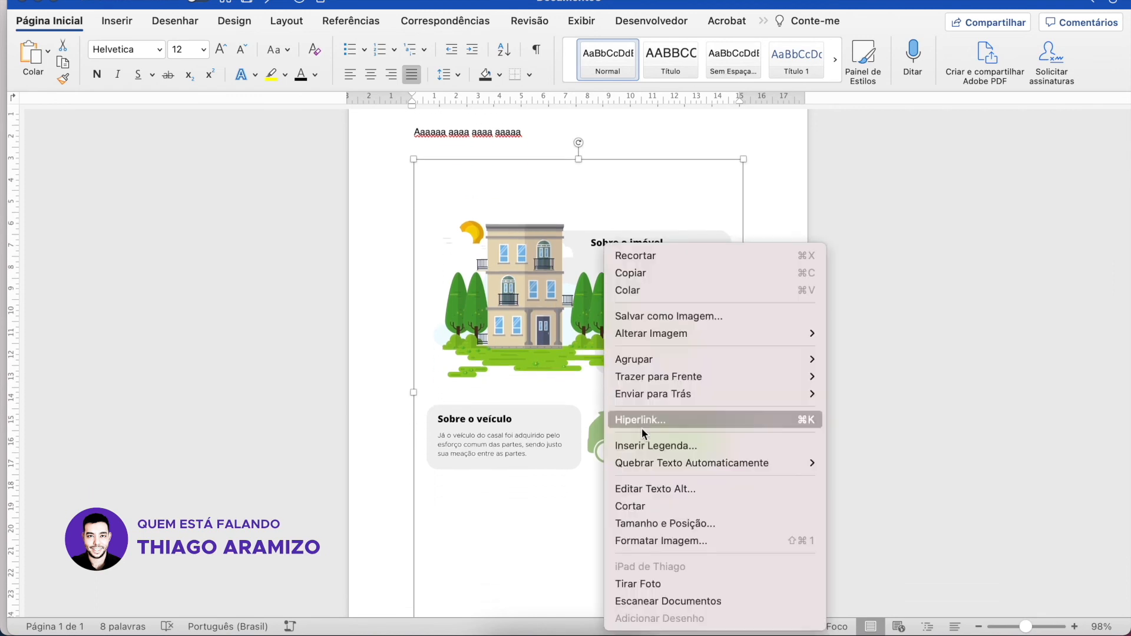
{"action": "left_click", "coordinate": [683, 504]}
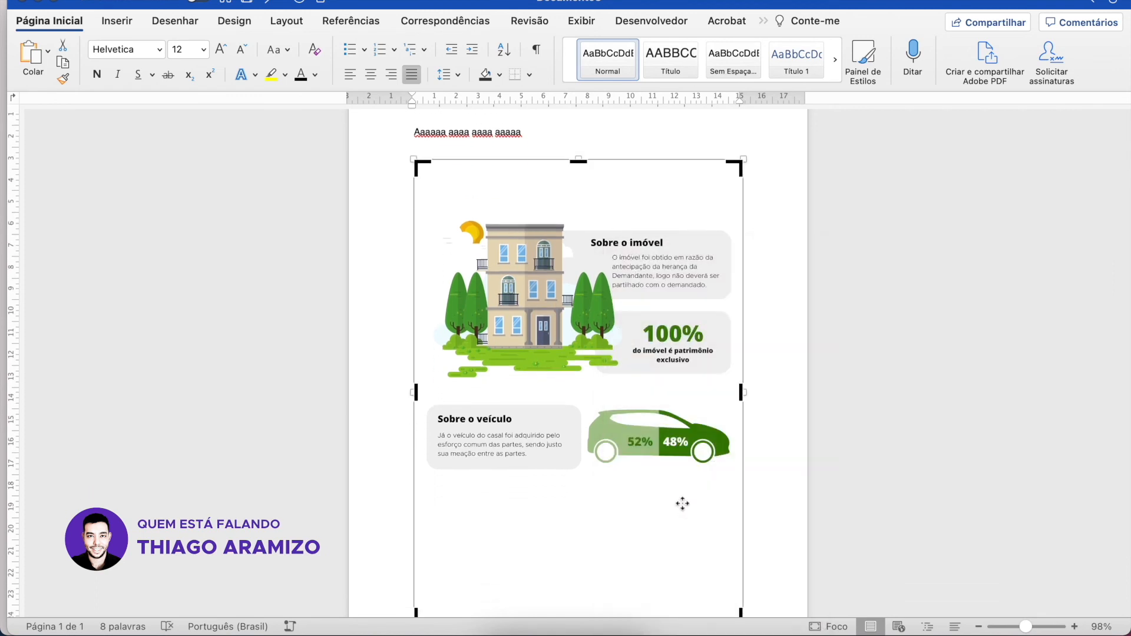
{"action": "scroll", "coordinate": [682, 504], "scroll_direction": "down", "scroll_amount": 2}
{"action": "left_click_drag", "start_coordinate": [583, 590], "coordinate": [588, 448]}
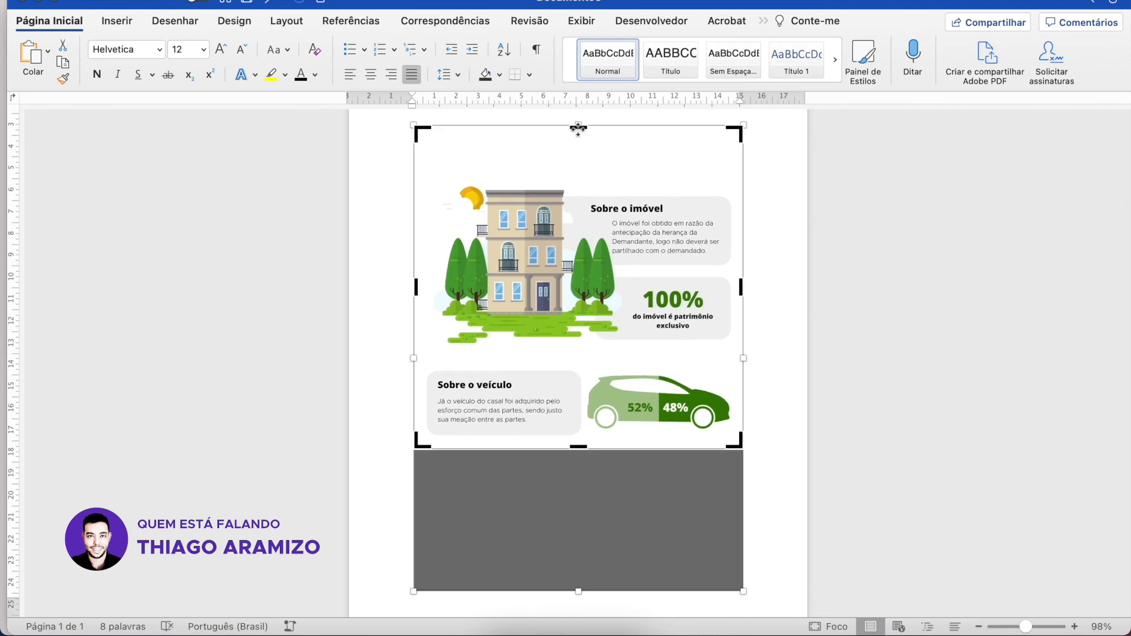
{"action": "left_click_drag", "start_coordinate": [578, 128], "coordinate": [577, 178]}
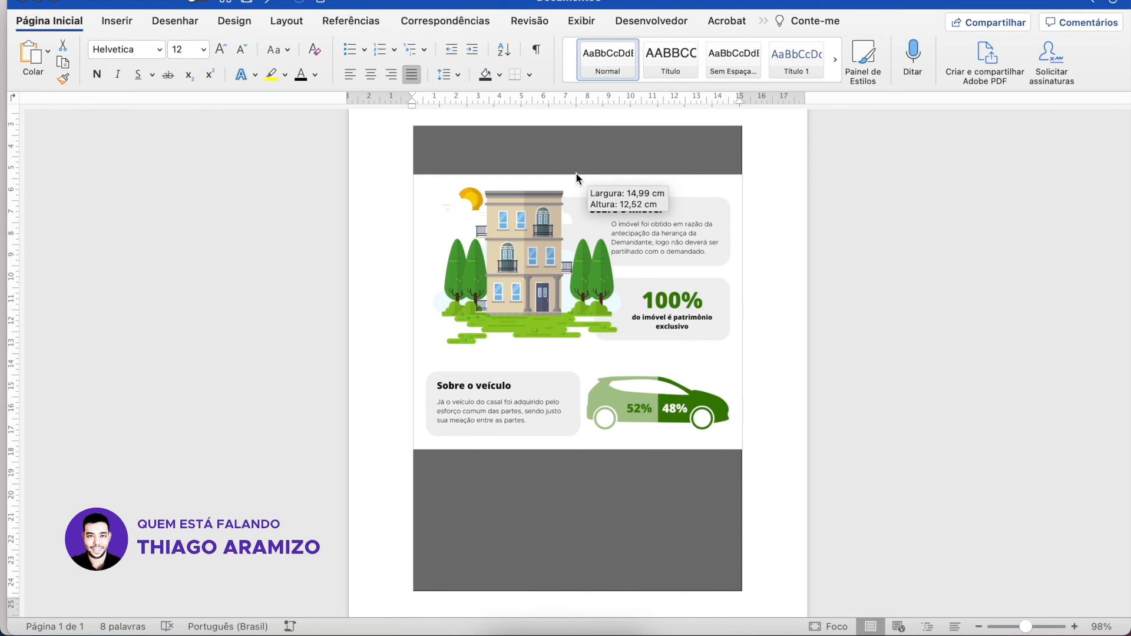
{"action": "left_click", "coordinate": [790, 316]}
Step: Enlarge the cropped infographic proportionally to about 17 cm wide and shift its paragraph indent about 1 cm into the left margin
{"action": "left_click", "coordinate": [500, 243]}
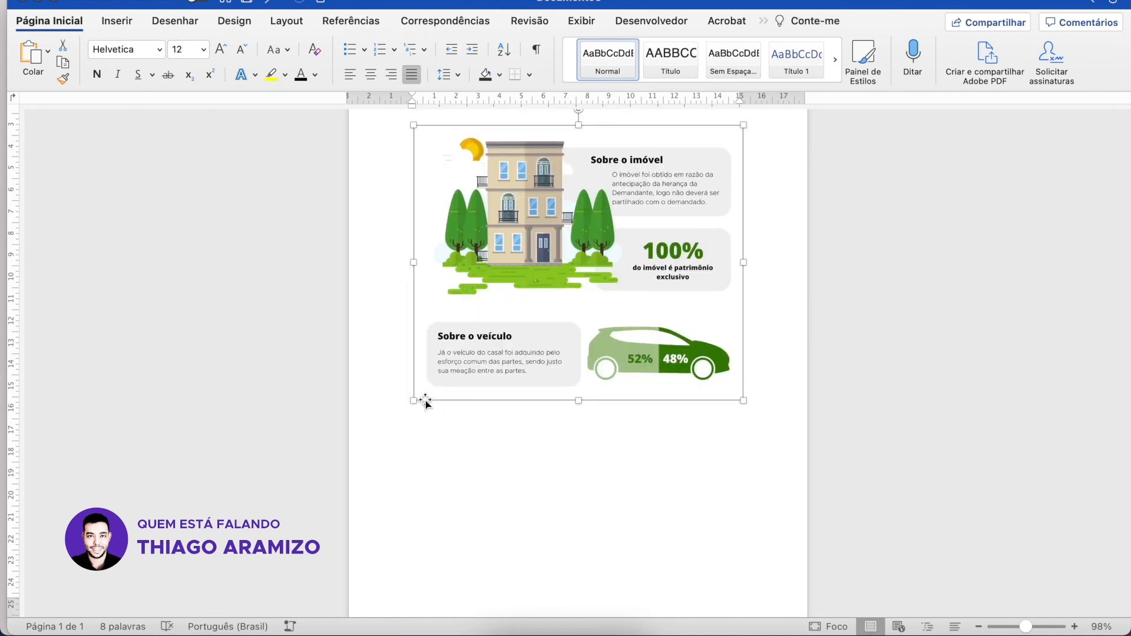
{"action": "left_click_drag", "start_coordinate": [412, 400], "coordinate": [381, 442]}
{"action": "scroll", "coordinate": [381, 442], "scroll_direction": "up", "scroll_amount": 3}
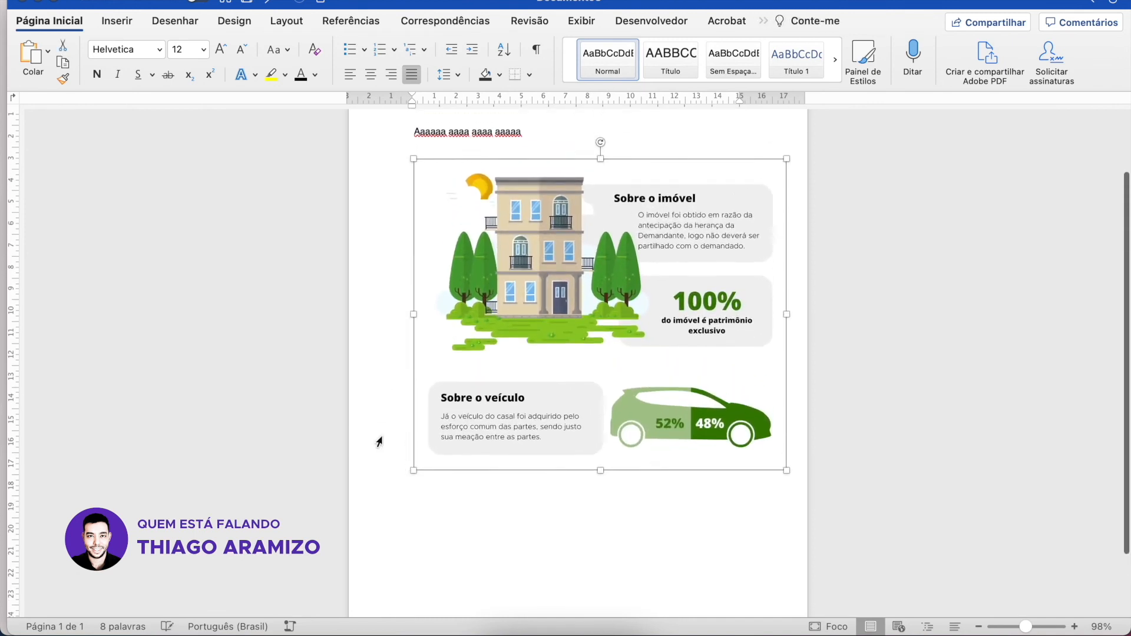
{"action": "left_click_drag", "start_coordinate": [413, 102], "coordinate": [391, 104]}
{"action": "scroll", "coordinate": [636, 354], "scroll_direction": "up", "scroll_amount": 1}
{"action": "left_click", "coordinate": [576, 175]}
{"action": "left_click", "coordinate": [591, 512]}
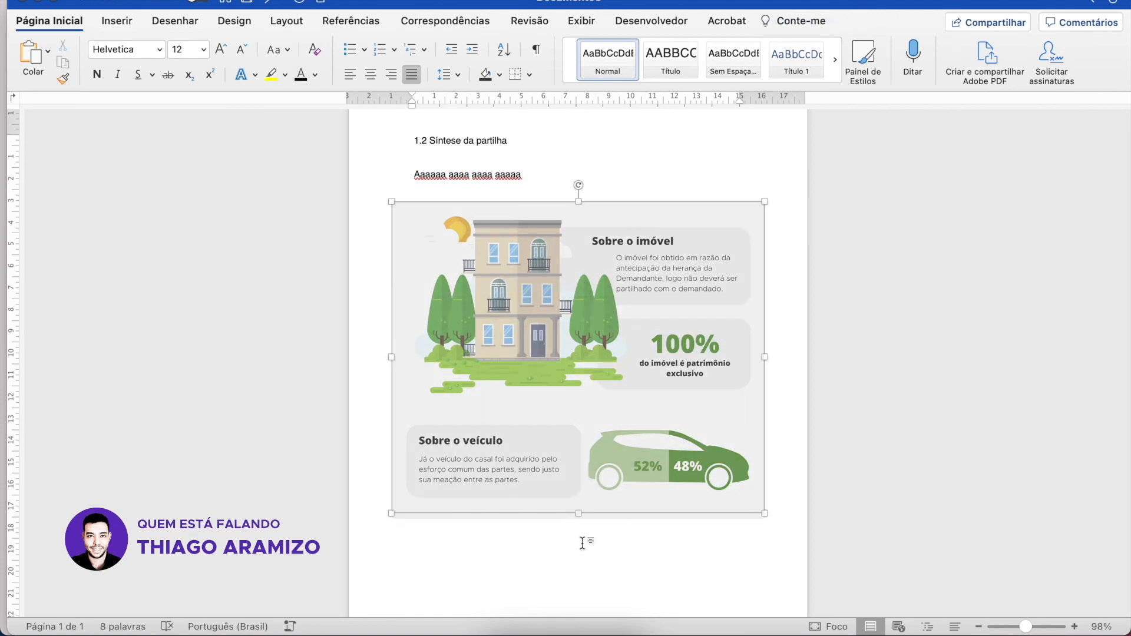
Step: Start a line below the infographic, apply the Normal style and enter the placeholder text "Jiiddhishidhissdhihds dsidisdhisdi"
{"action": "left_click", "coordinate": [764, 510]}
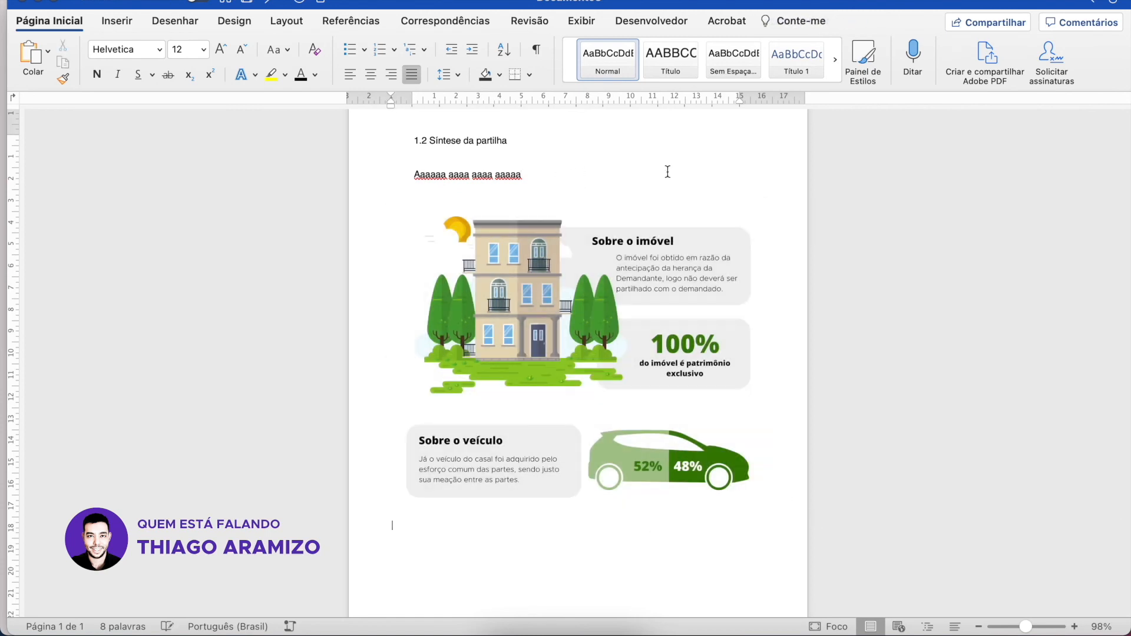
{"action": "left_click", "coordinate": [608, 55]}
{"action": "type", "text": "jiiddhishidhissdhihds dsidisdhisdi"}
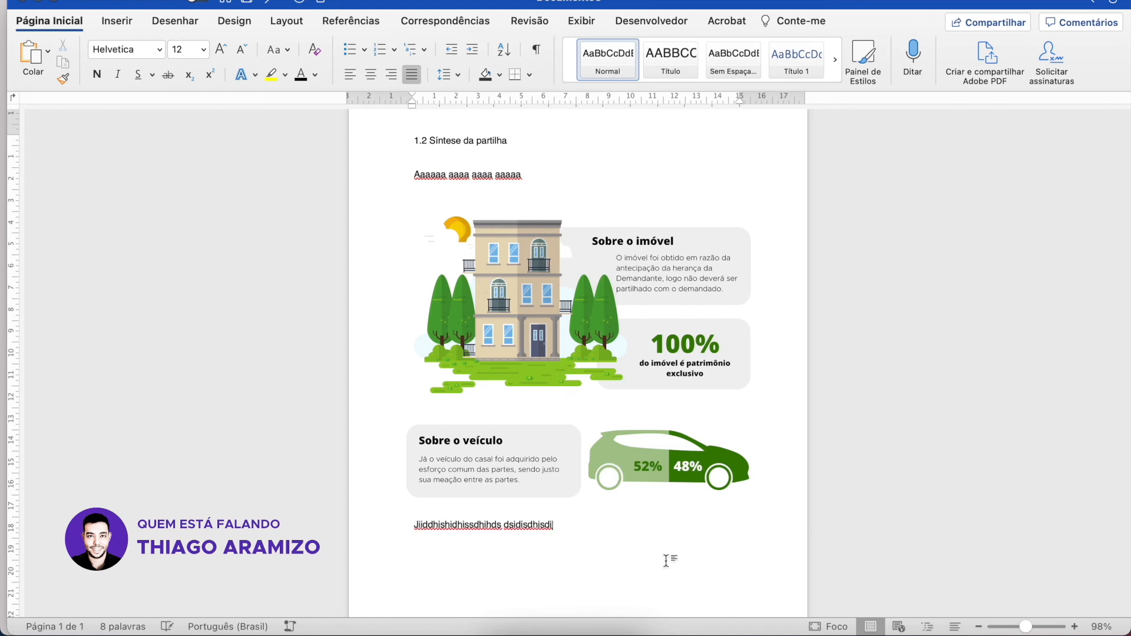
Step: Format the heading "1.2 Síntese da partilha" in the darkest theme green, bold, at size 18
{"action": "scroll", "coordinate": [667, 559], "scroll_direction": "up", "scroll_amount": 3}
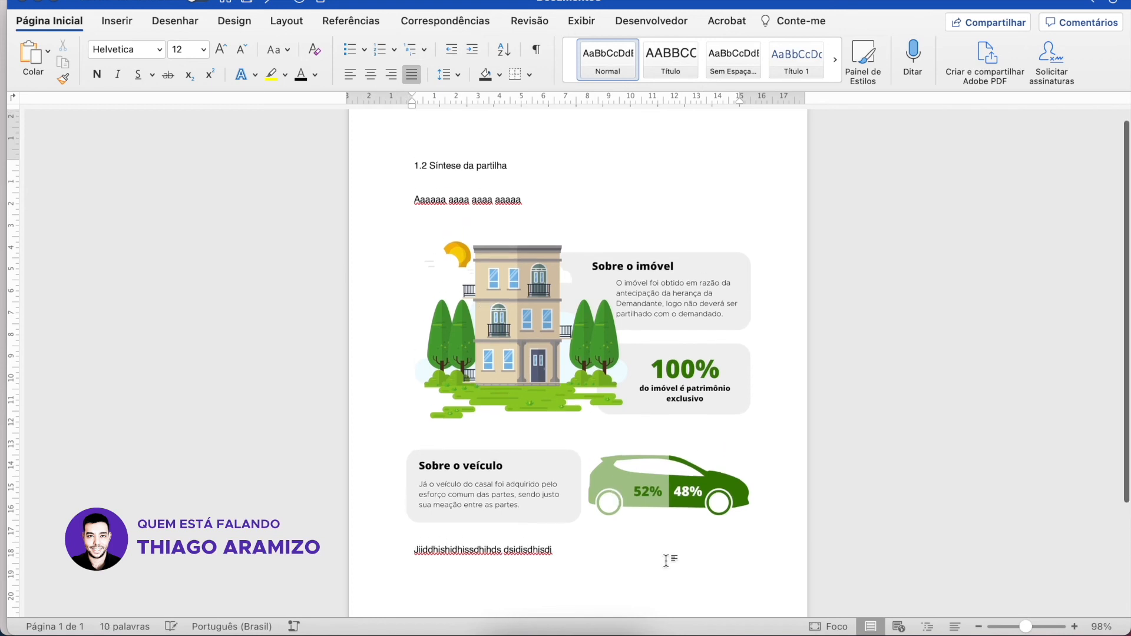
{"action": "triple_click", "coordinate": [445, 185]}
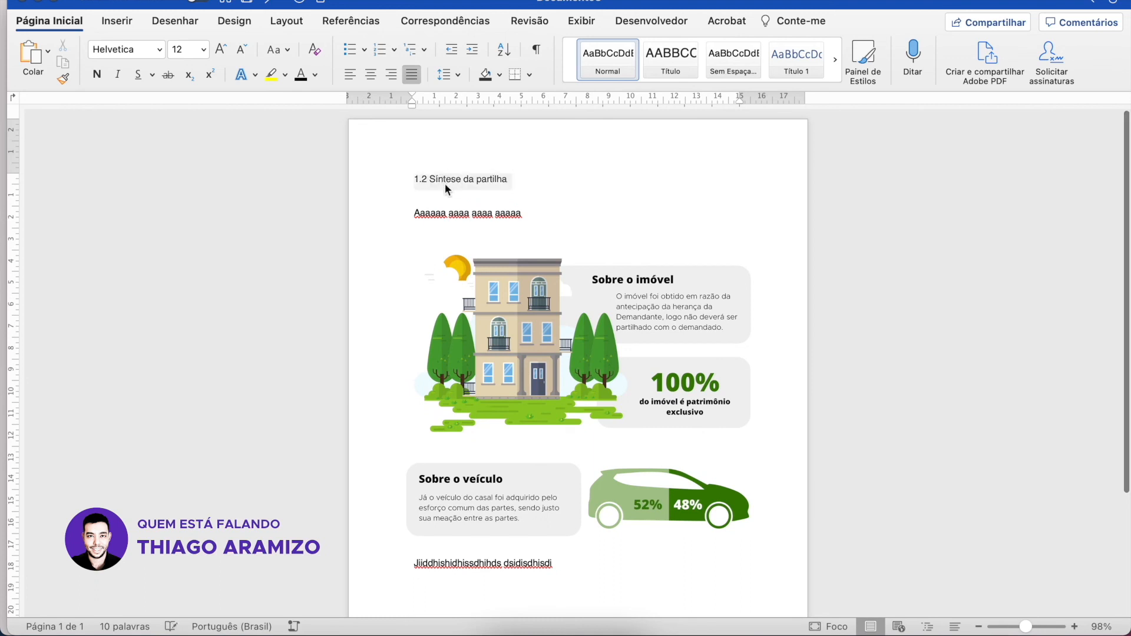
{"action": "left_click", "coordinate": [316, 75]}
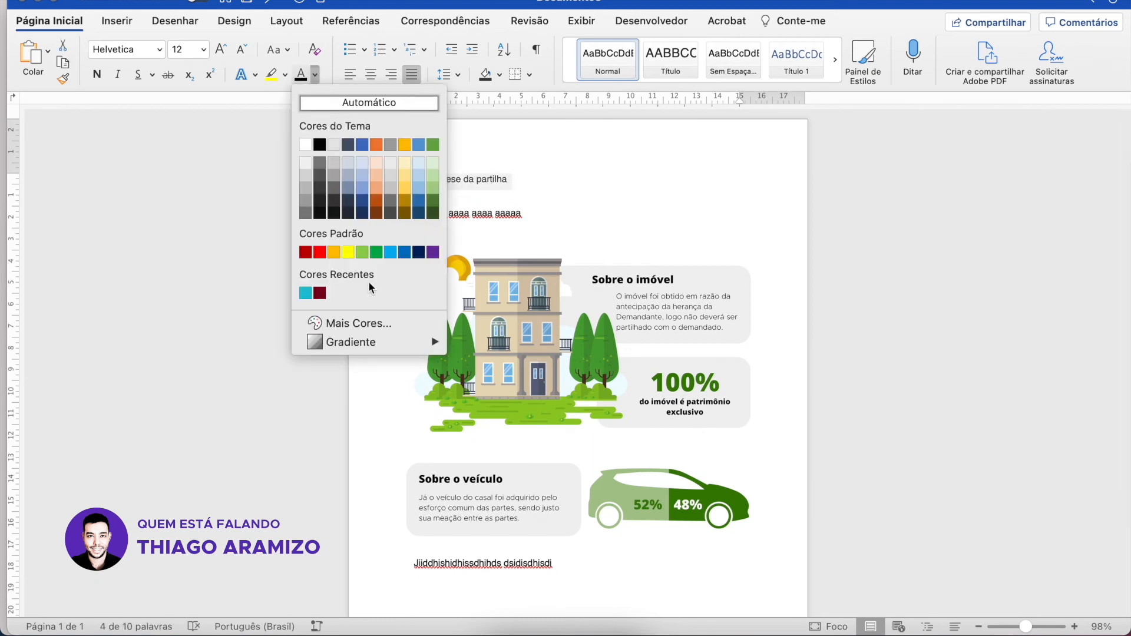
{"action": "key", "text": "Escape"}
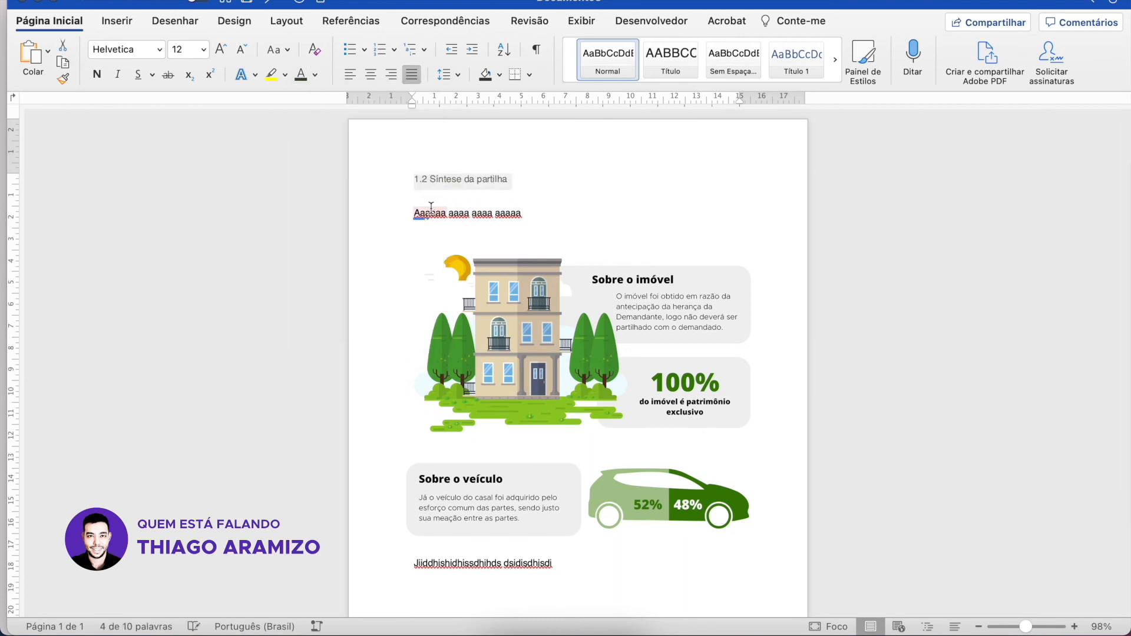
{"action": "left_click", "coordinate": [98, 74]}
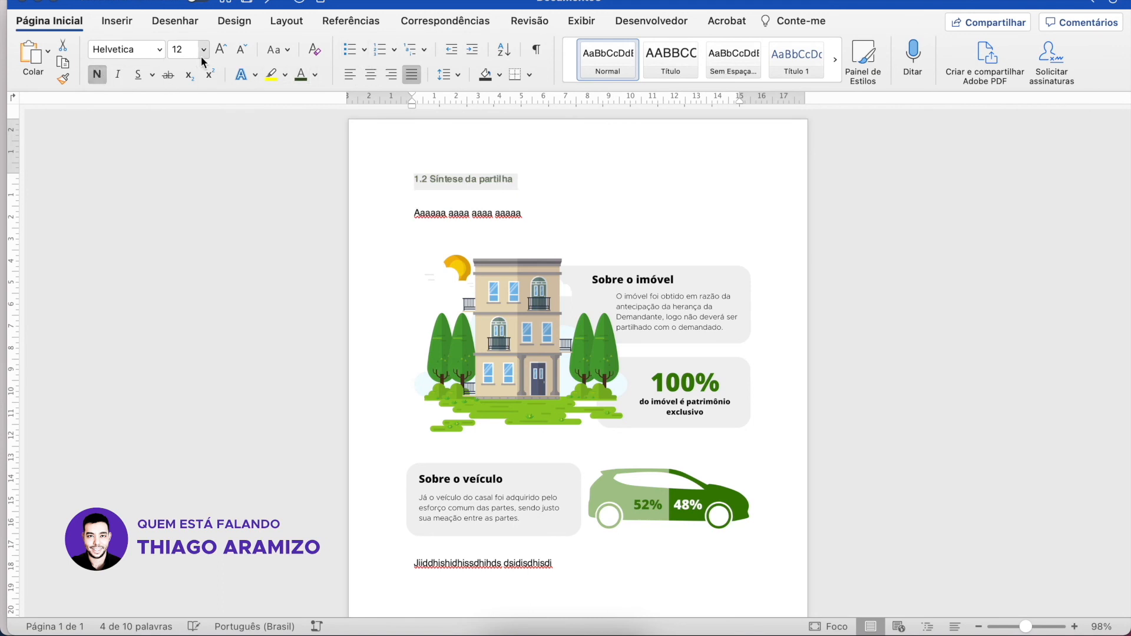
{"action": "left_click", "coordinate": [220, 50]}
{"action": "left_click", "coordinate": [626, 240]}
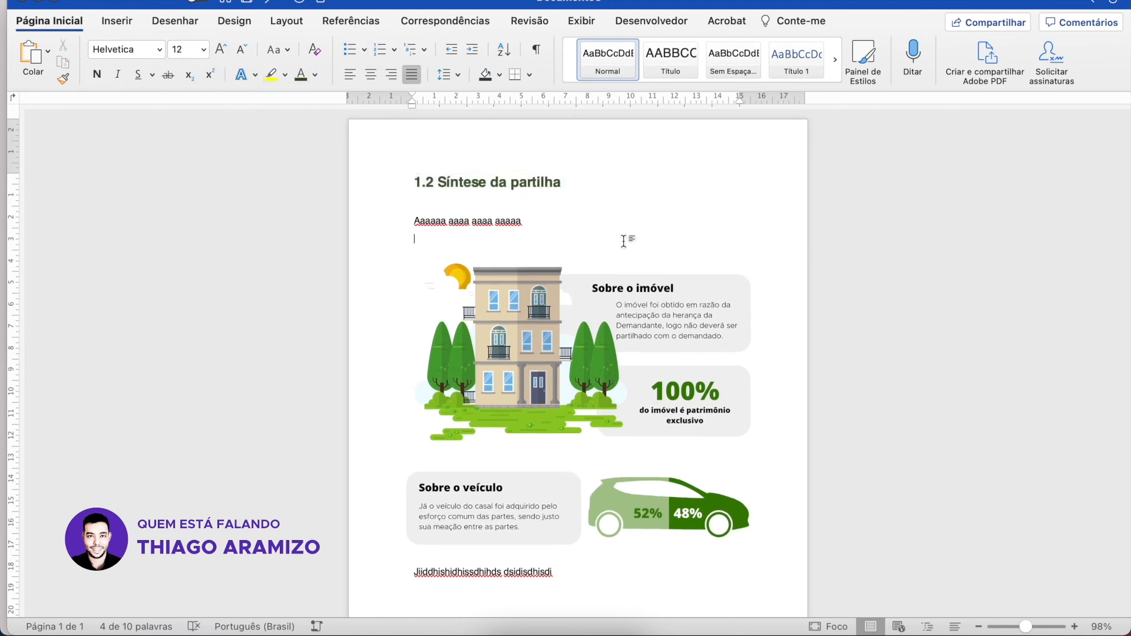
Step: Recolour the heading "1.2 Síntese da partilha" with the theme green one shade lighter than the darkest, matching the infographic
{"action": "triple_click", "coordinate": [442, 180]}
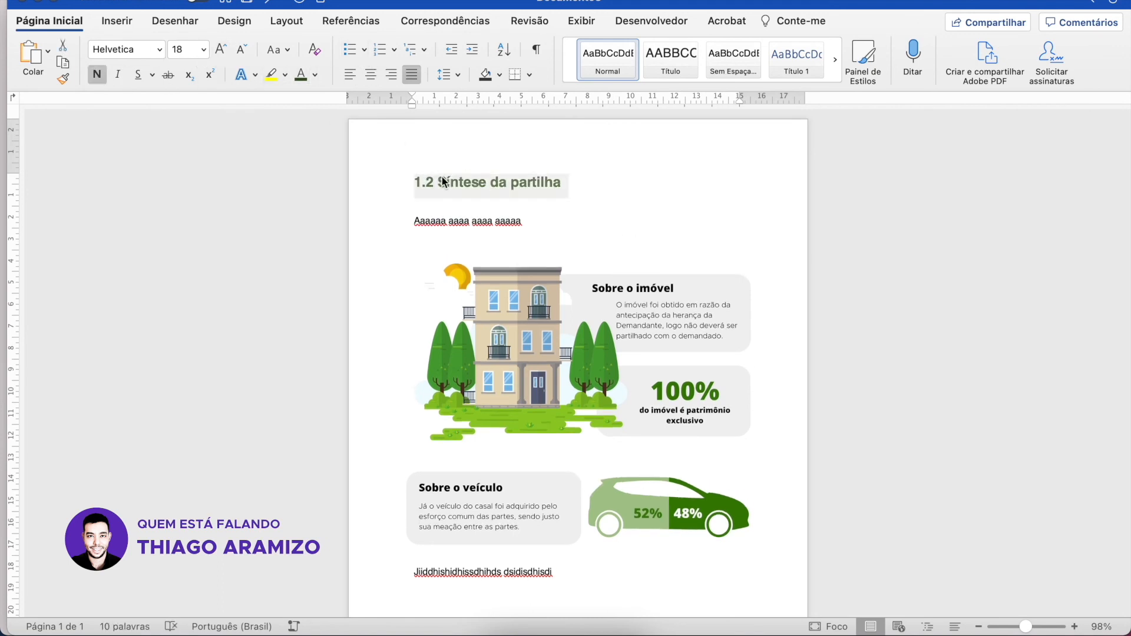
{"action": "left_click", "coordinate": [315, 75]}
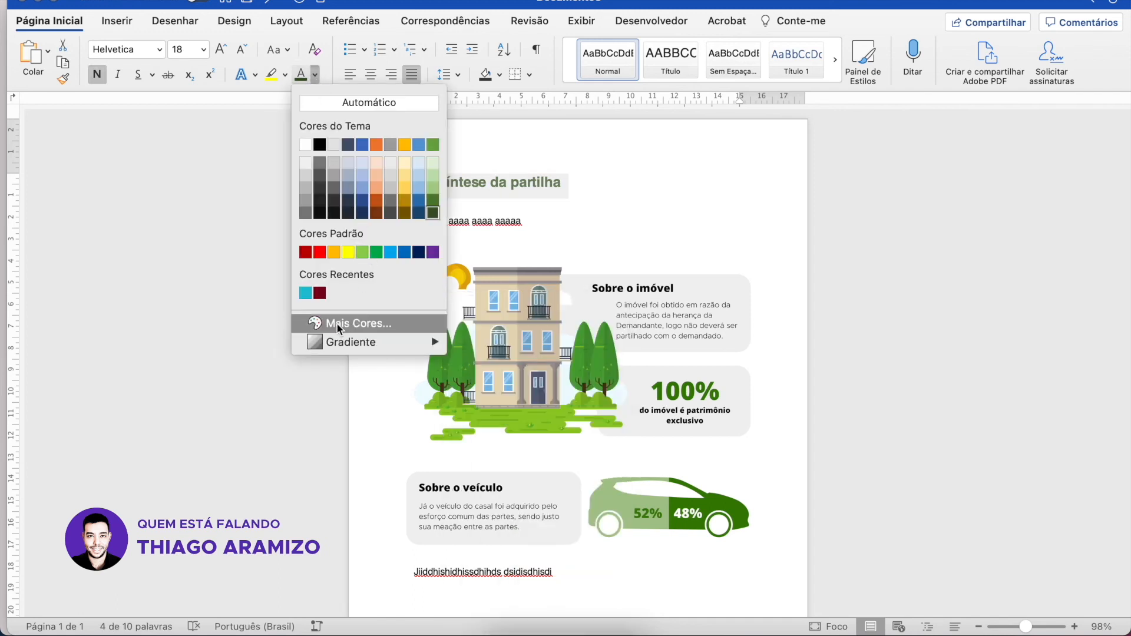
{"action": "left_click", "coordinate": [433, 213]}
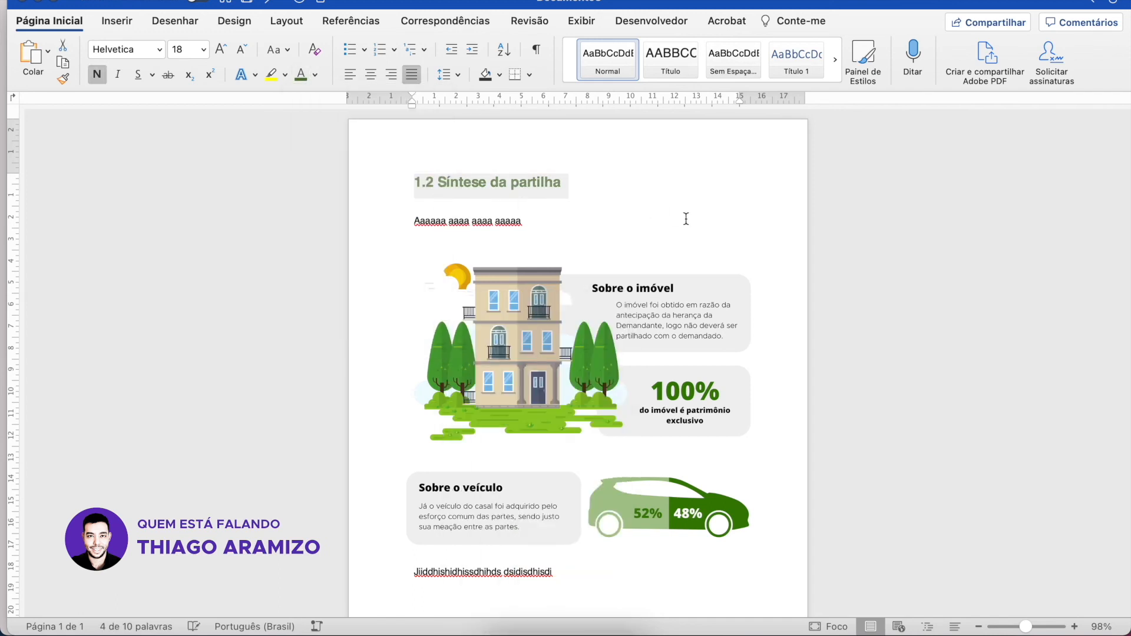
{"action": "left_click", "coordinate": [685, 219]}
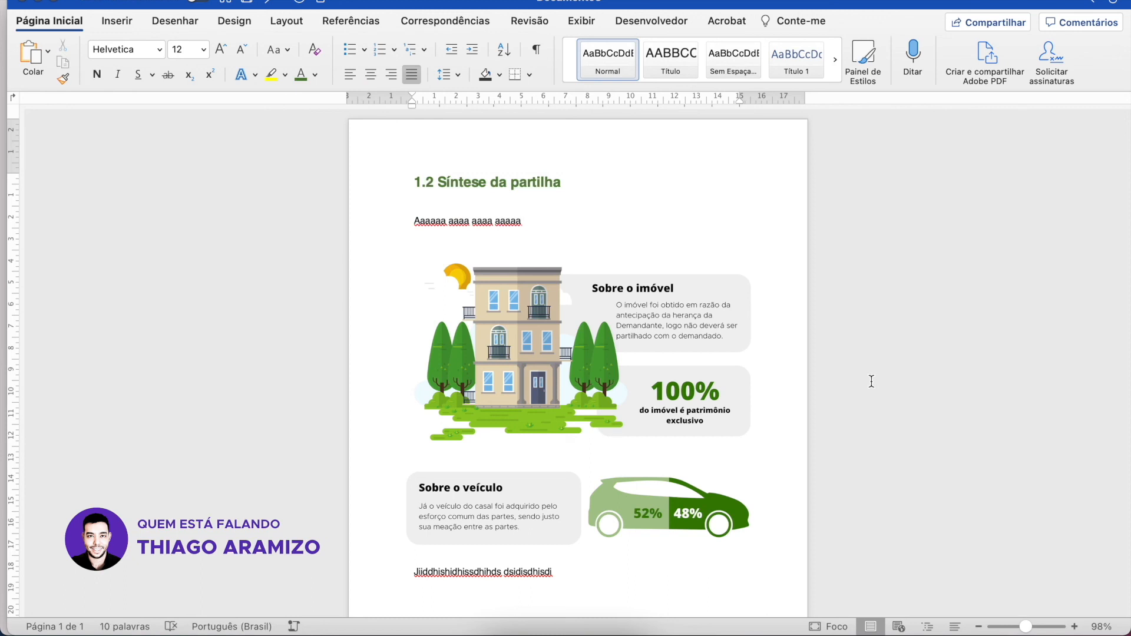
{"action": "scroll", "coordinate": [872, 381], "scroll_direction": "down", "scroll_amount": 2}
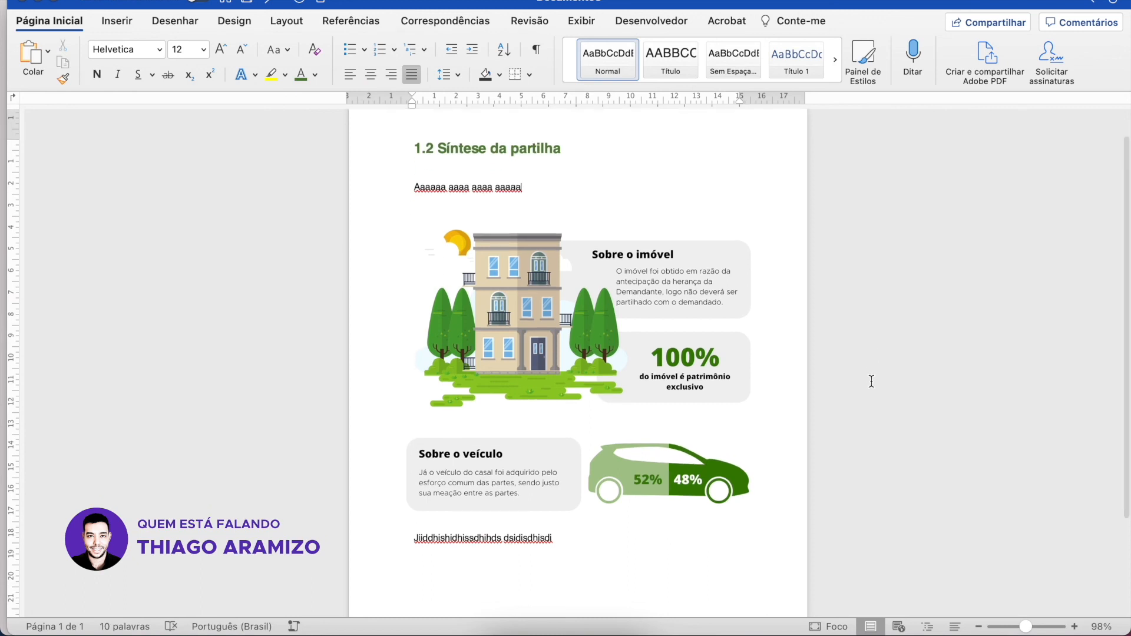